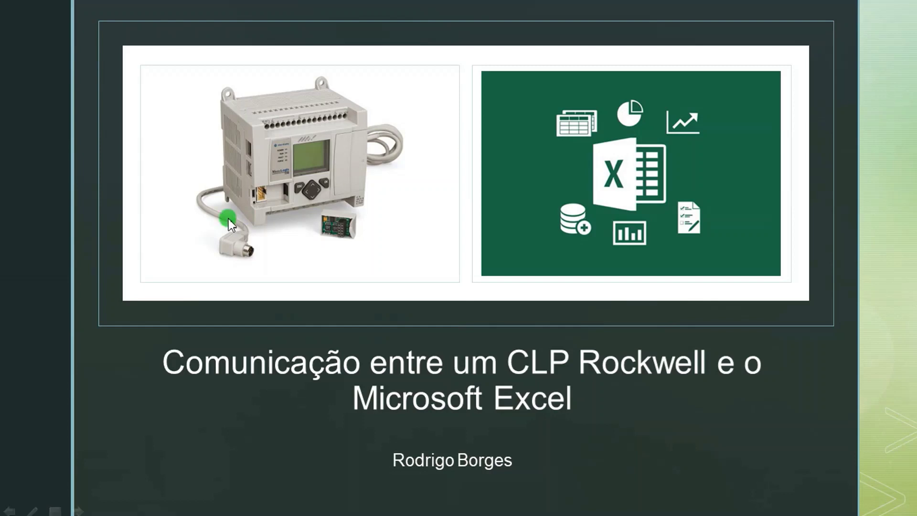
- Switch the slideshow pointer to the Caneta pen and advance to the Introdução slide
{"action": "left_click", "coordinate": [30, 509]}
{"action": "left_click", "coordinate": [118, 408]}
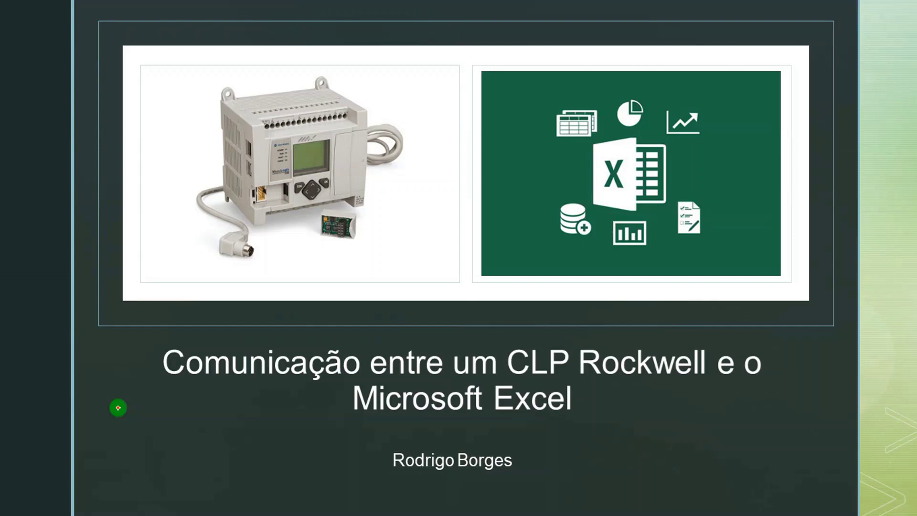
{"action": "left_click", "coordinate": [118, 407]}
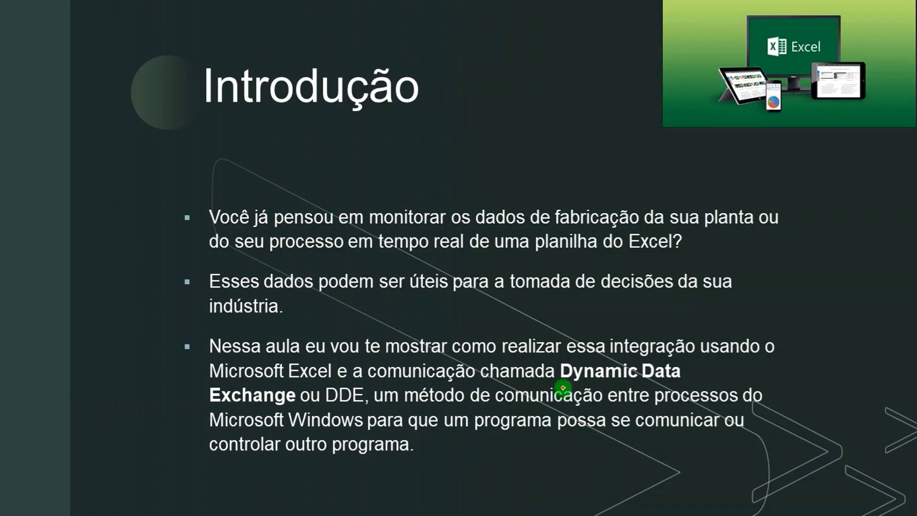
- Underline Dynamic Data Exchange, DDE and Microsoft Windows in red, then move to the next slide
{"action": "left_click_drag", "start_coordinate": [558, 381], "coordinate": [663, 380]}
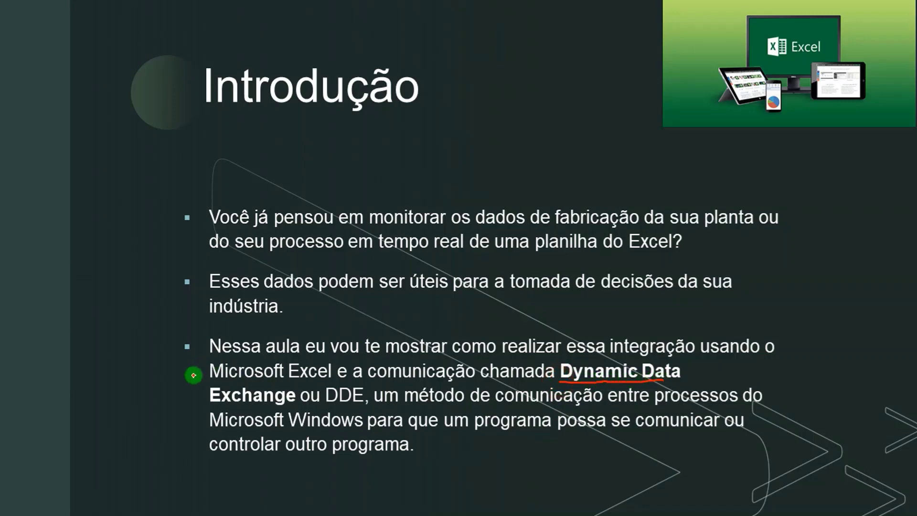
{"action": "left_click_drag", "start_coordinate": [207, 409], "coordinate": [363, 408]}
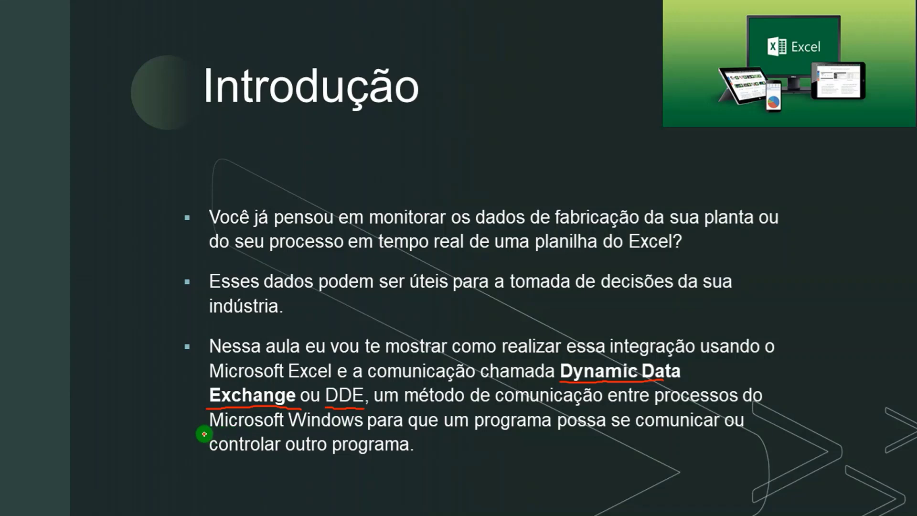
{"action": "left_click_drag", "start_coordinate": [204, 433], "coordinate": [349, 431]}
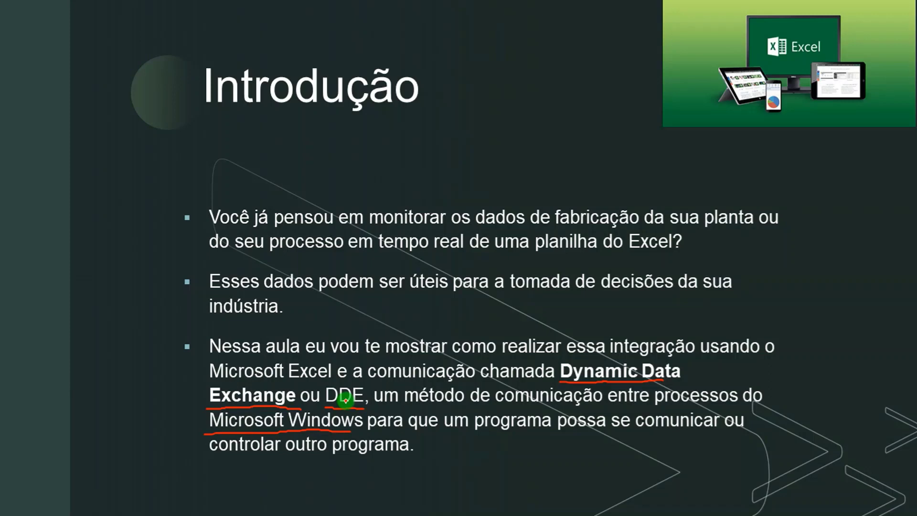
{"action": "key", "text": "Right"}
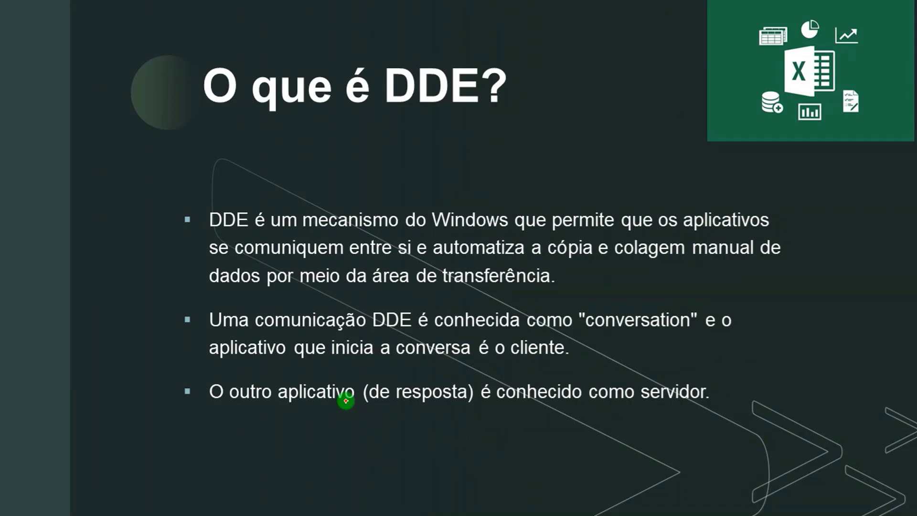
- Underline mecanismo do Windows, aplicativos, comuniquem and cópia e colagem in red on O que é DDE?
{"action": "left_click_drag", "start_coordinate": [306, 234], "coordinate": [516, 234]}
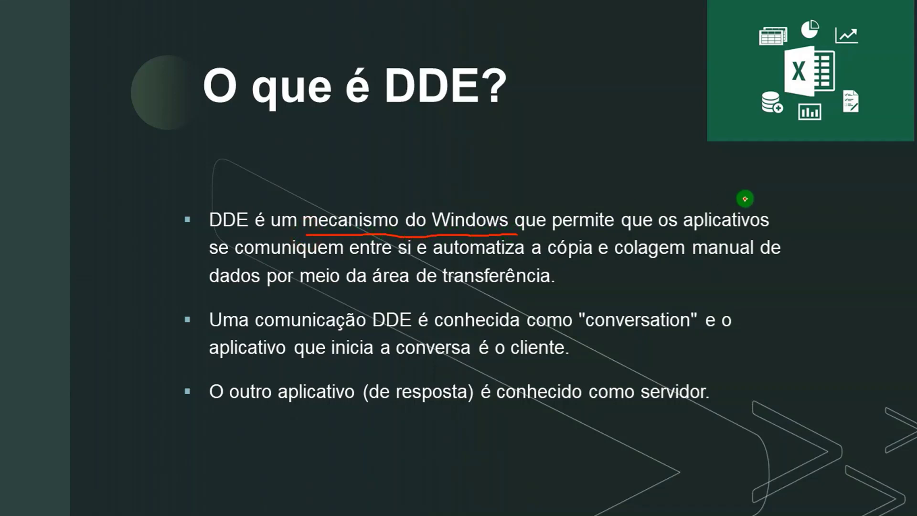
{"action": "left_click_drag", "start_coordinate": [682, 234], "coordinate": [736, 233]}
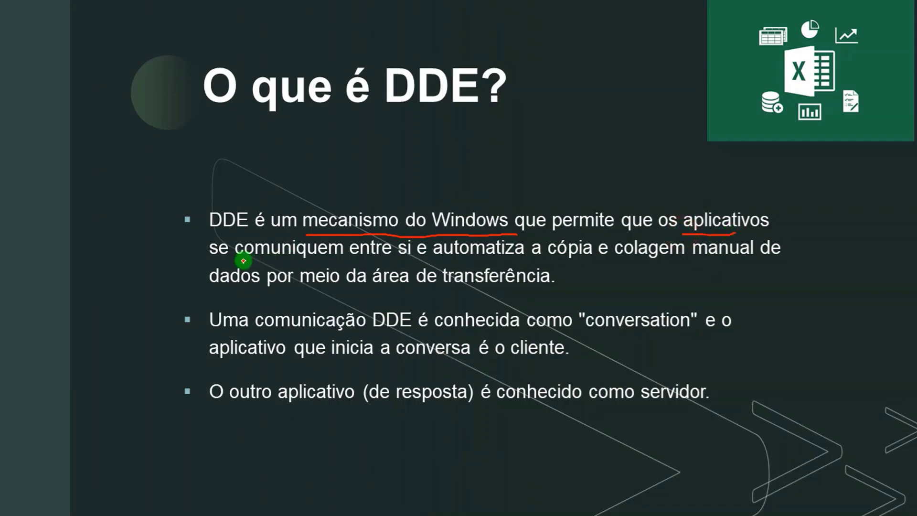
{"action": "left_click_drag", "start_coordinate": [243, 261], "coordinate": [501, 264]}
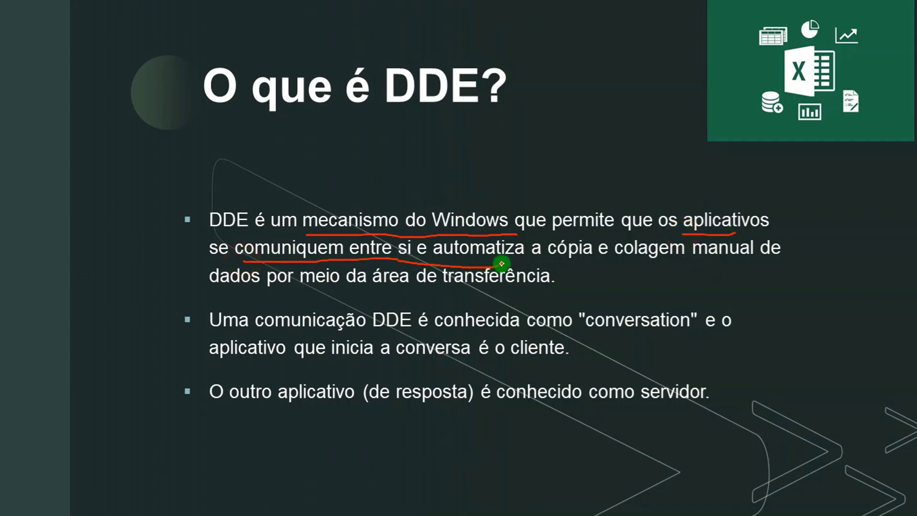
{"action": "left_click_drag", "start_coordinate": [559, 262], "coordinate": [684, 252]}
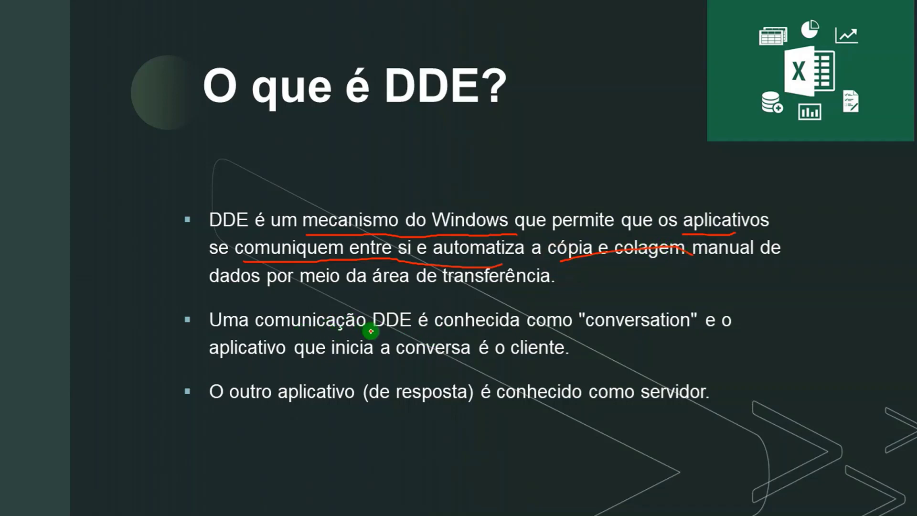
- Underline DDE, conversation, cliente and servidor in red, then advance to the next slide
{"action": "left_click_drag", "start_coordinate": [374, 333], "coordinate": [394, 331]}
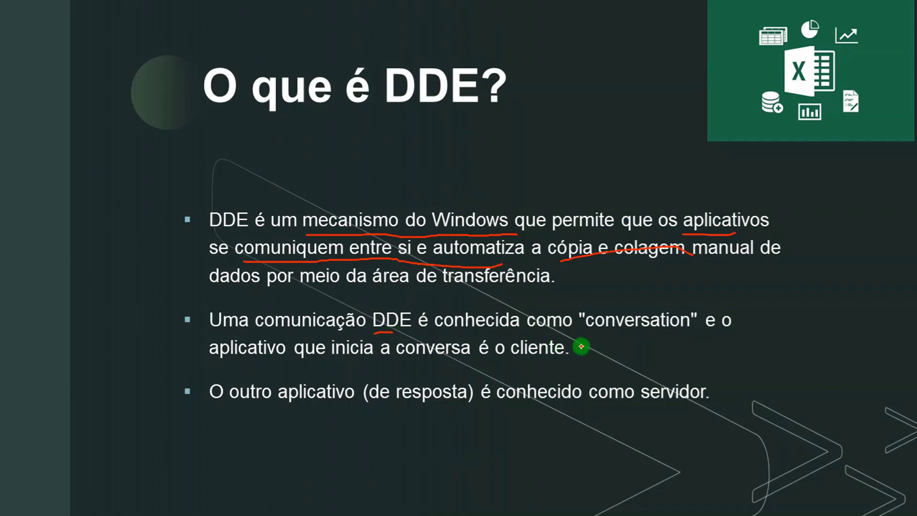
{"action": "left_click_drag", "start_coordinate": [567, 334], "coordinate": [704, 338]}
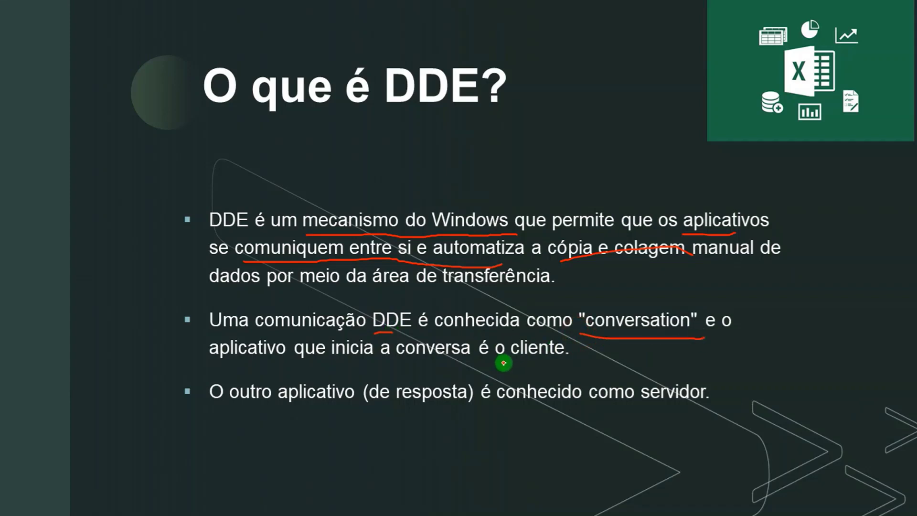
{"action": "left_click_drag", "start_coordinate": [509, 362], "coordinate": [594, 354]}
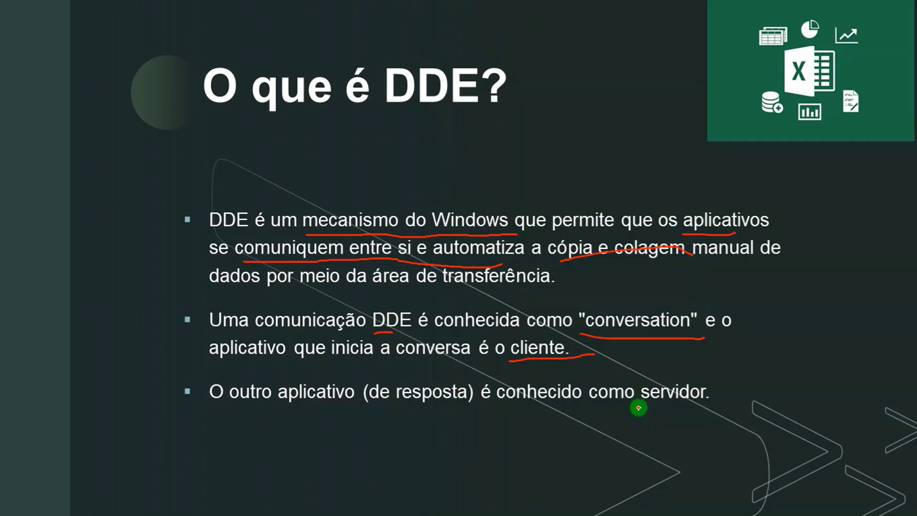
{"action": "left_click_drag", "start_coordinate": [638, 407], "coordinate": [708, 410]}
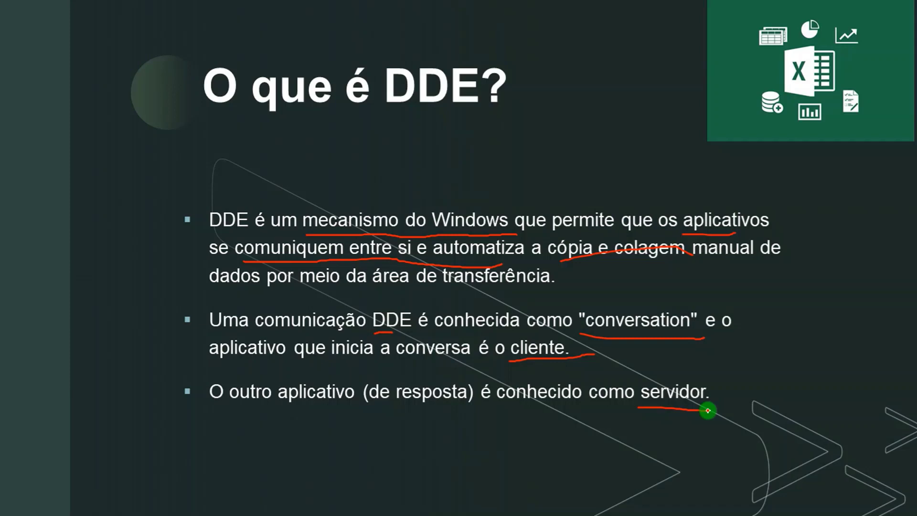
{"action": "key", "text": "Right"}
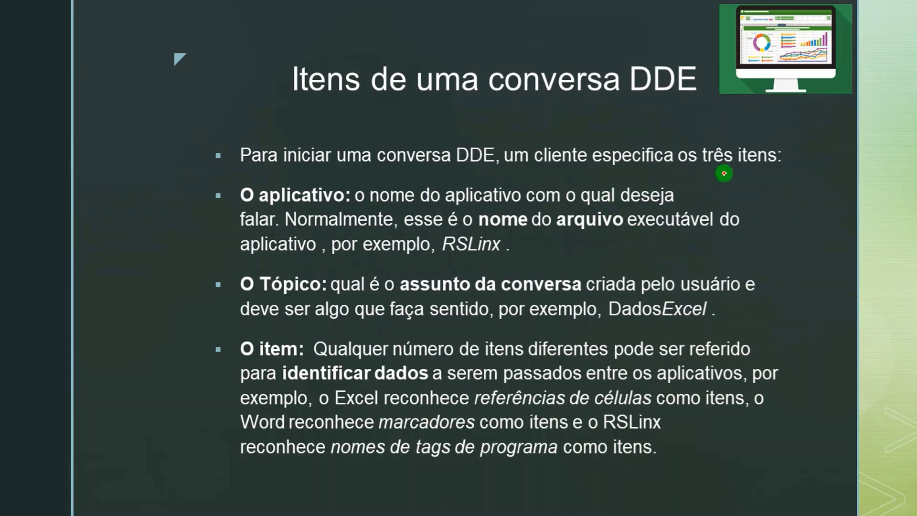
- Underline the aplicativo, Tópico and item labels, plus RSLinx, assunto da conversa and DadosExcel, in red
{"action": "left_click_drag", "start_coordinate": [249, 210], "coordinate": [338, 210]}
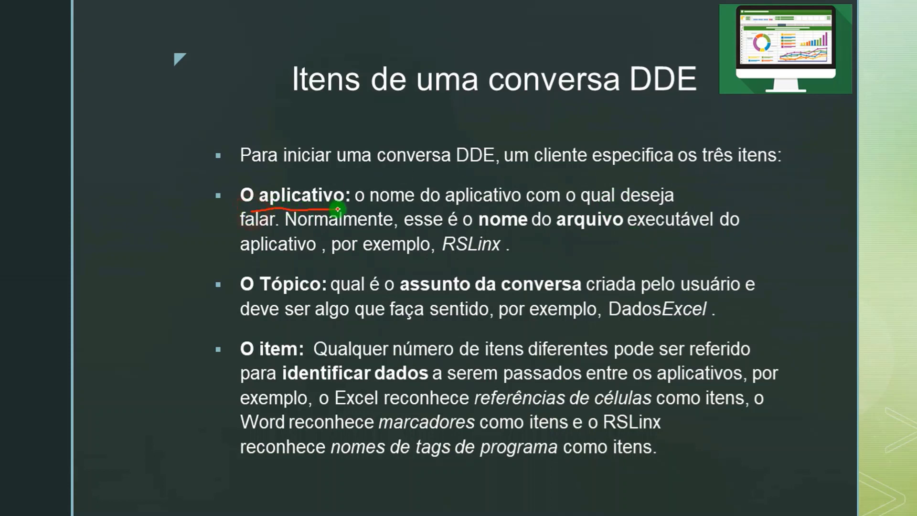
{"action": "left_click_drag", "start_coordinate": [256, 297], "coordinate": [312, 295]}
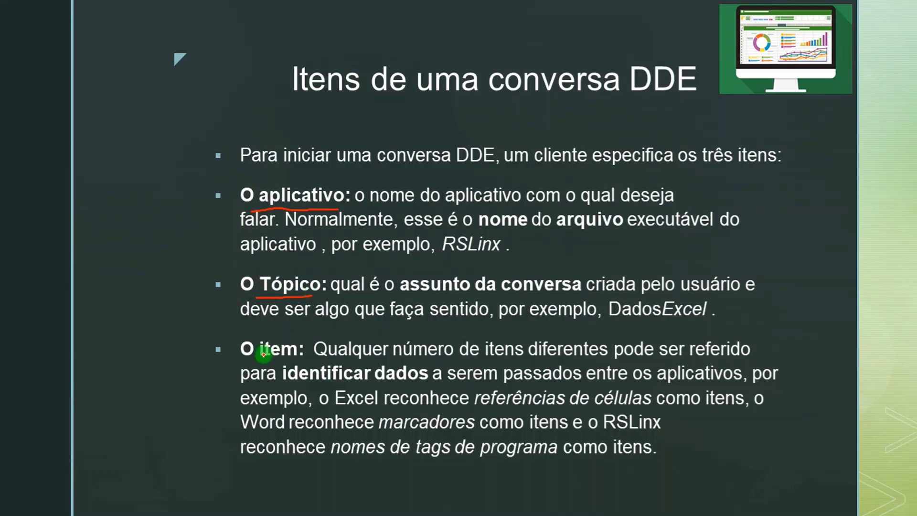
{"action": "left_click_drag", "start_coordinate": [255, 362], "coordinate": [300, 360]}
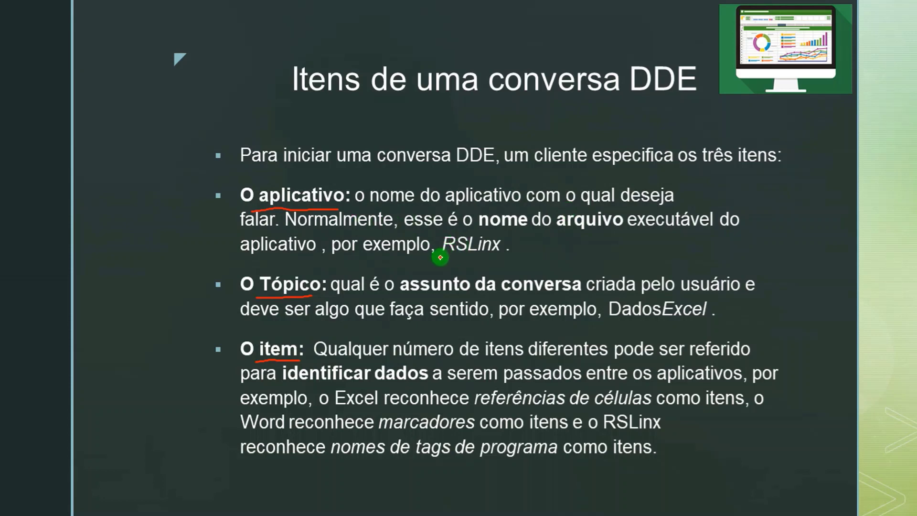
{"action": "left_click_drag", "start_coordinate": [440, 258], "coordinate": [510, 257]}
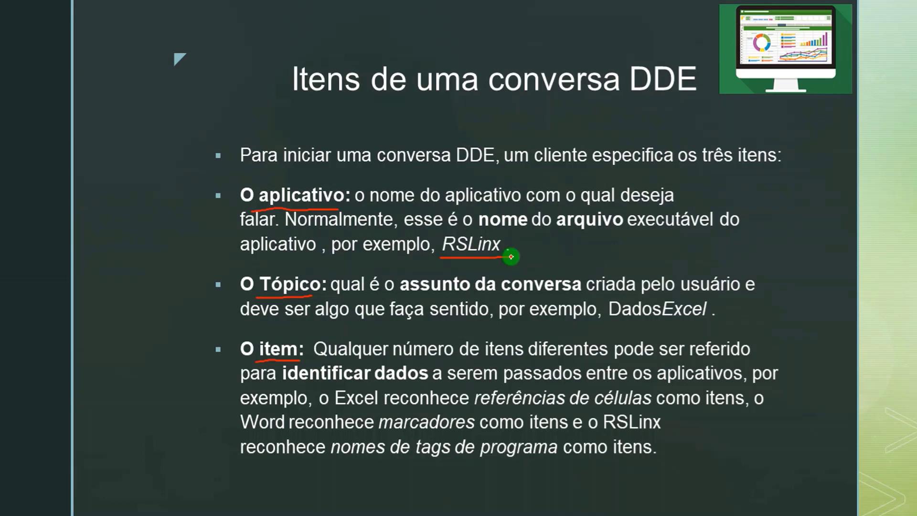
{"action": "left_click_drag", "start_coordinate": [410, 297], "coordinate": [627, 292]}
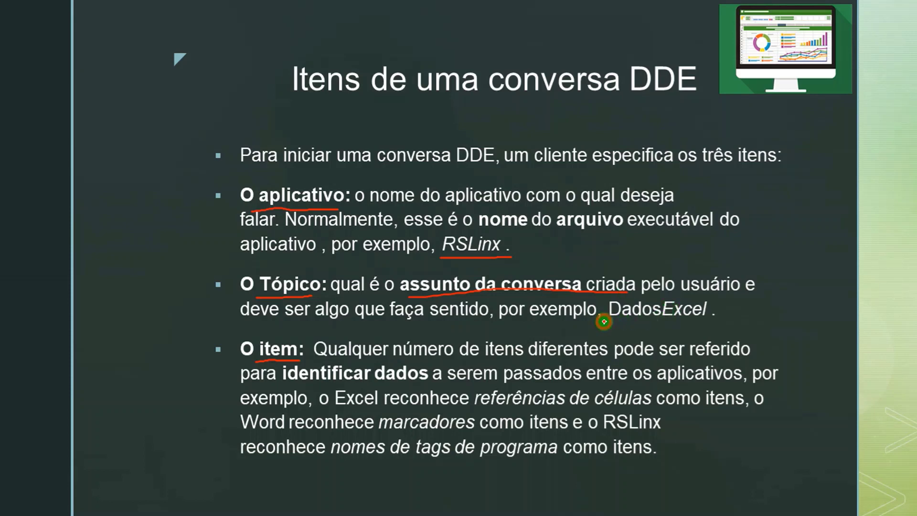
{"action": "left_click_drag", "start_coordinate": [604, 322], "coordinate": [720, 328]}
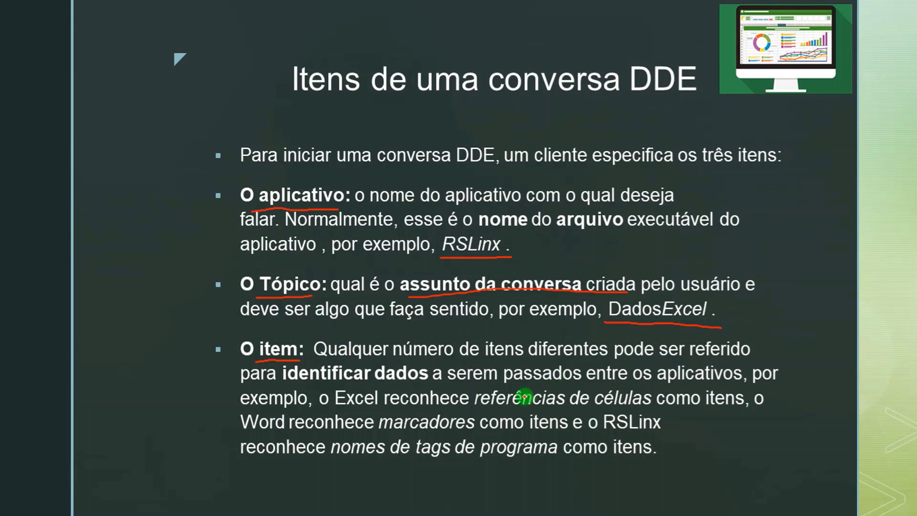
- Underline referências de células, marcadores, RSLinx and nomes de tags de programa in red
{"action": "left_click_drag", "start_coordinate": [478, 409], "coordinate": [656, 408]}
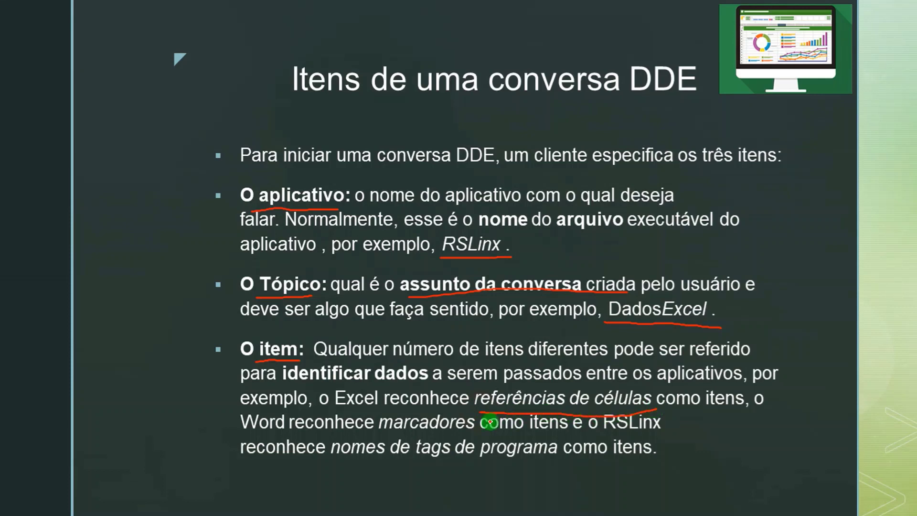
{"action": "left_click_drag", "start_coordinate": [373, 436], "coordinate": [470, 435]}
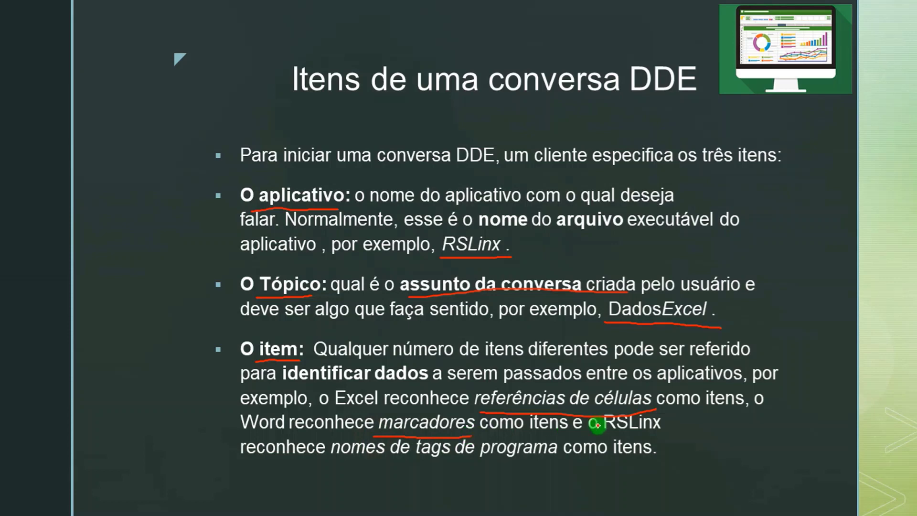
{"action": "left_click_drag", "start_coordinate": [602, 433], "coordinate": [670, 432]}
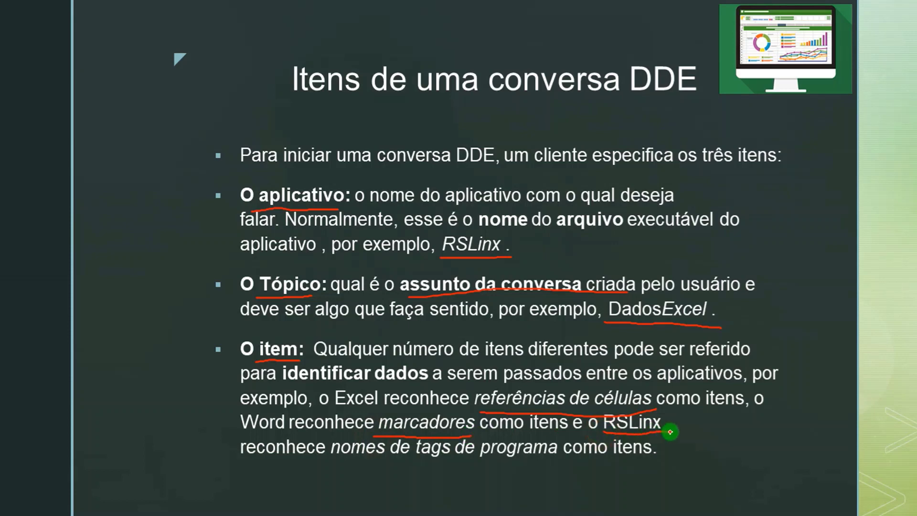
{"action": "left_click_drag", "start_coordinate": [337, 467], "coordinate": [559, 460]}
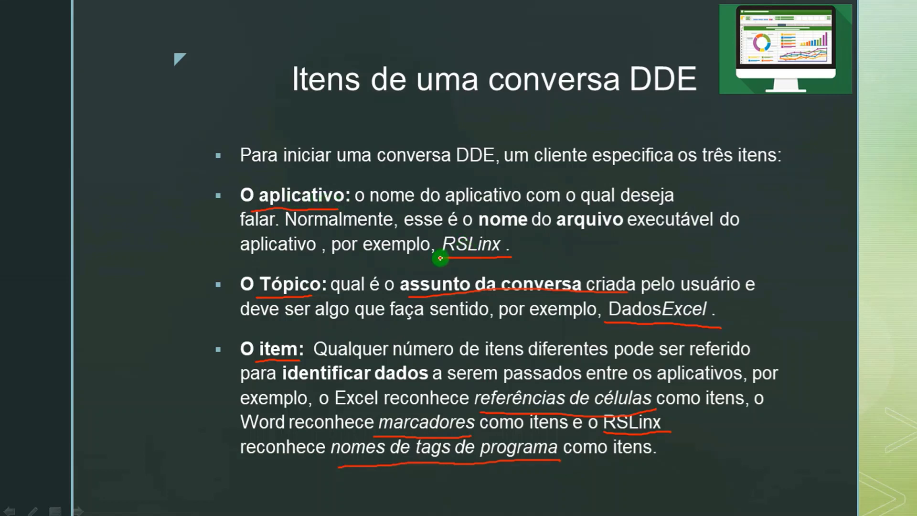
- Bracket the RSLinx and DadosExcel examples with red strokes and add a check mark
{"action": "mouse_move", "coordinate": [438, 239]}
{"action": "left_mouse_down"}
{"action": "mouse_move", "coordinate": [486, 255]}
{"action": "mouse_move", "coordinate": [522, 241]}
{"action": "left_mouse_up"}
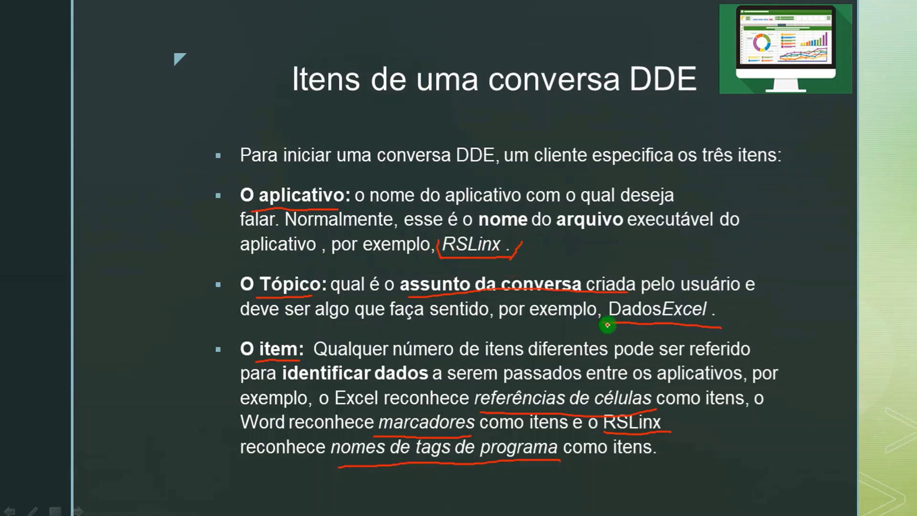
{"action": "left_click_drag", "start_coordinate": [603, 305], "coordinate": [609, 326]}
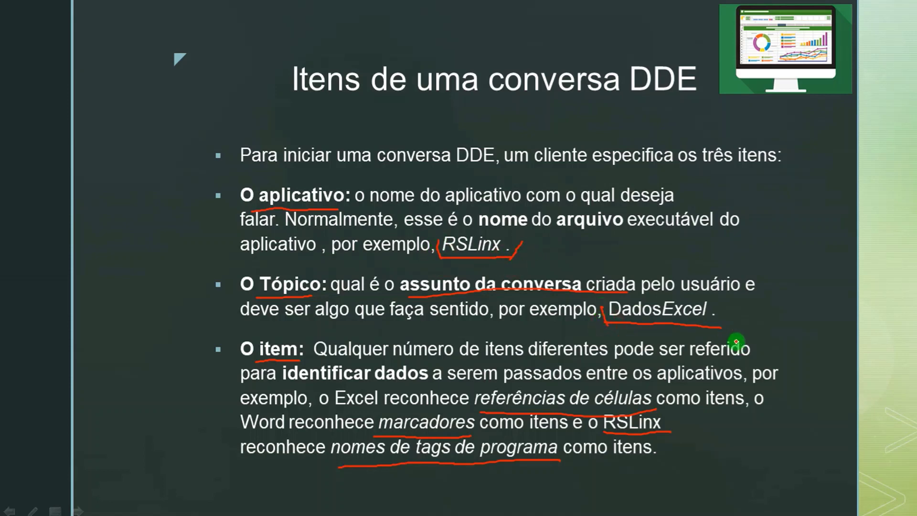
{"action": "left_click_drag", "start_coordinate": [719, 329], "coordinate": [730, 297]}
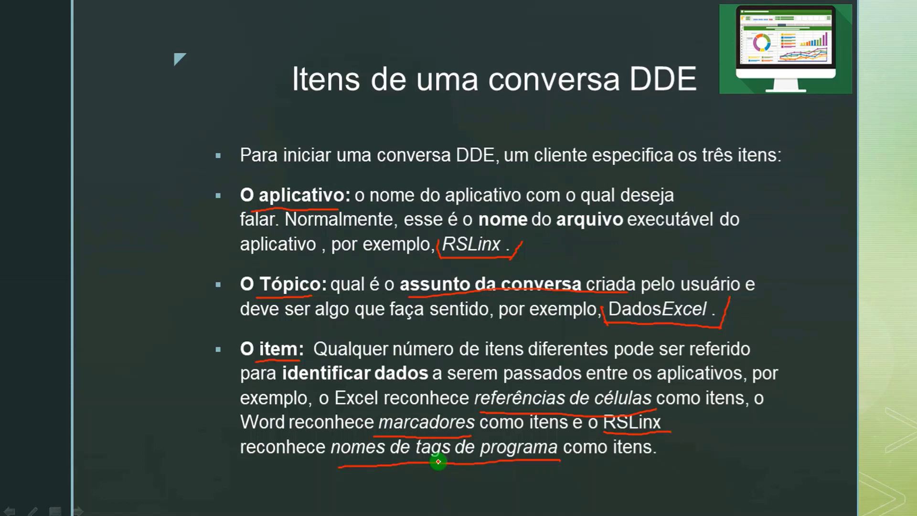
- Bring the RSLogix 500 Pro window in front of the slideshow from the taskbar
{"action": "key", "text": "super"}
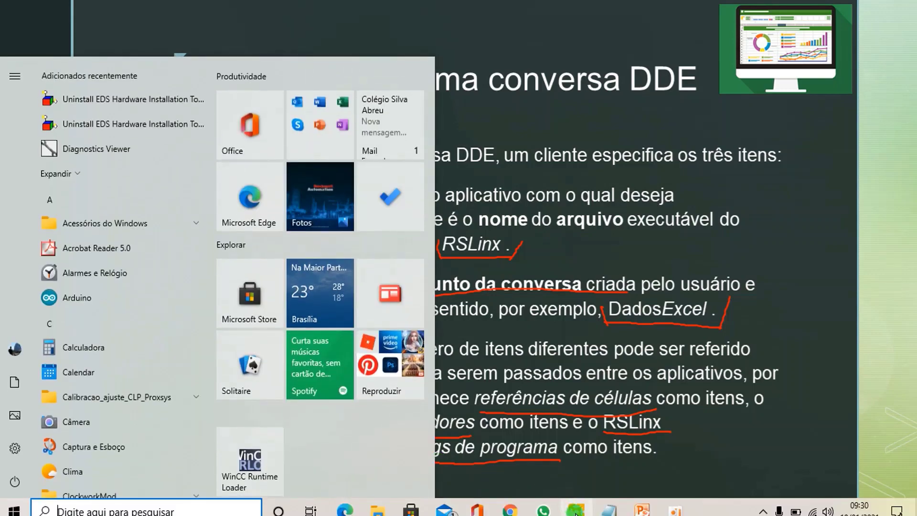
{"action": "left_click", "coordinate": [575, 511]}
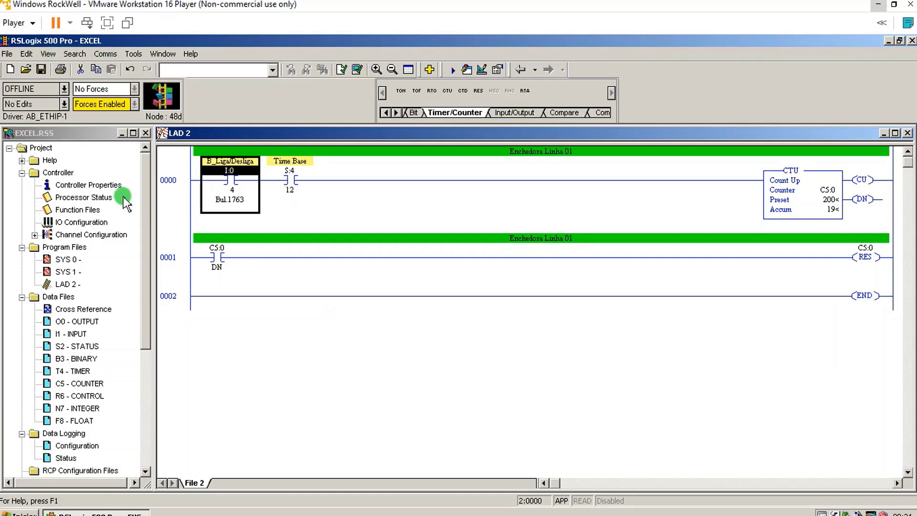
- Check the offline EXCEL project's controller properties, then close them to review the LAD 2 counter rung
{"action": "double_click", "coordinate": [106, 187]}
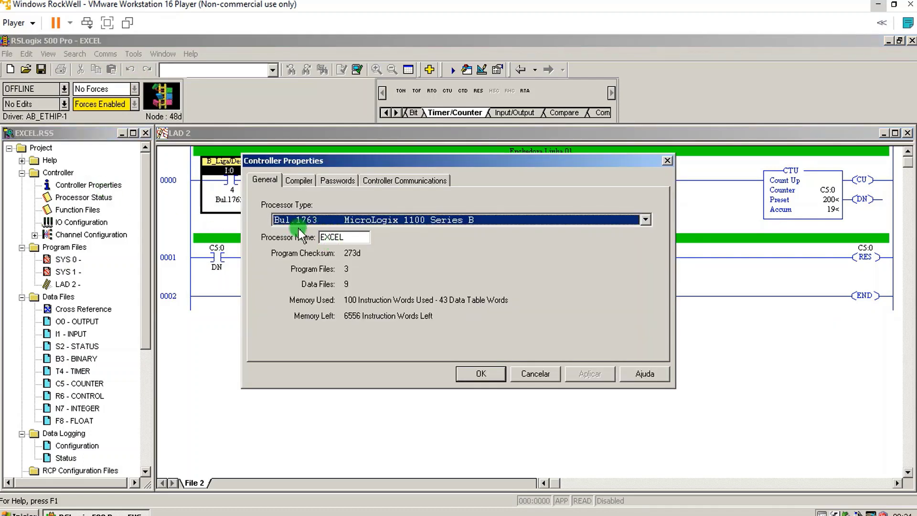
{"action": "left_click", "coordinate": [489, 376]}
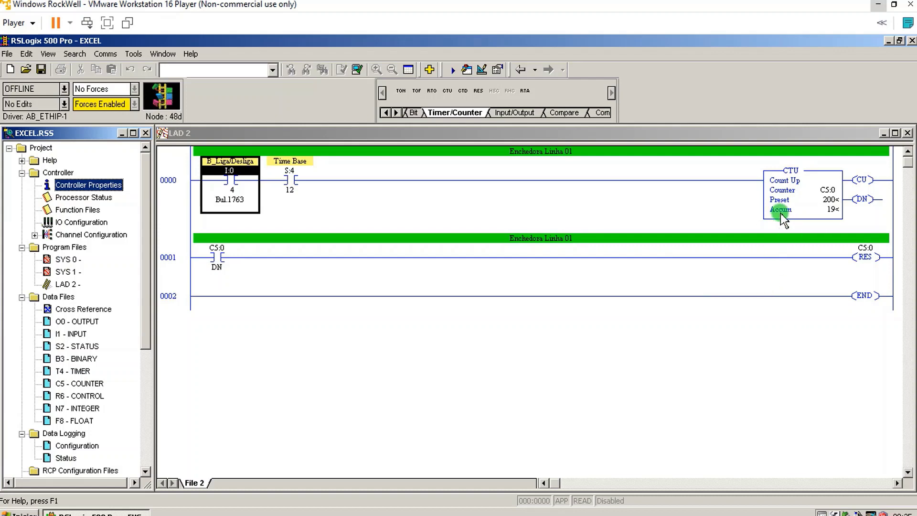
- Change counter C5:0's Preset from 200 to 25
{"action": "left_click", "coordinate": [64, 89]}
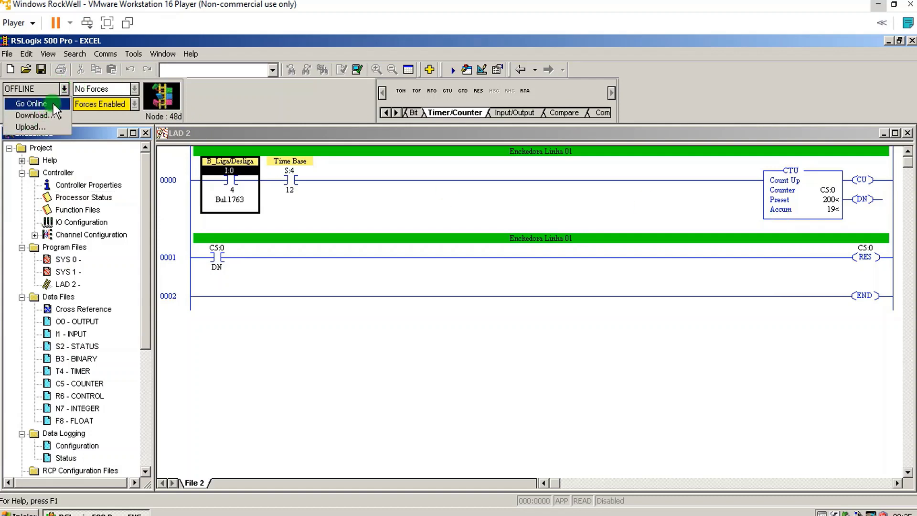
{"action": "double_click", "coordinate": [829, 199]}
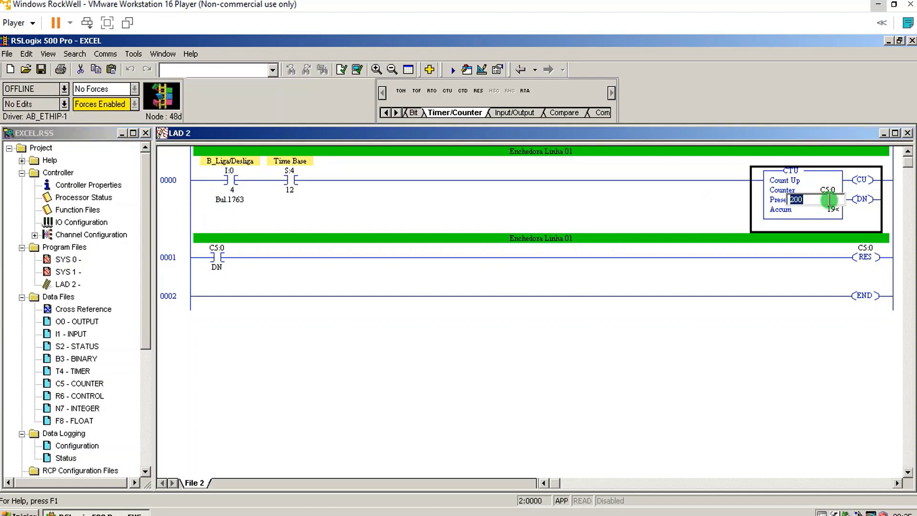
{"action": "type", "text": "10"}
{"action": "key", "text": "BackSpace"}
{"action": "key", "text": "BackSpace"}
{"action": "type", "text": "25"}
{"action": "key", "text": "Return"}
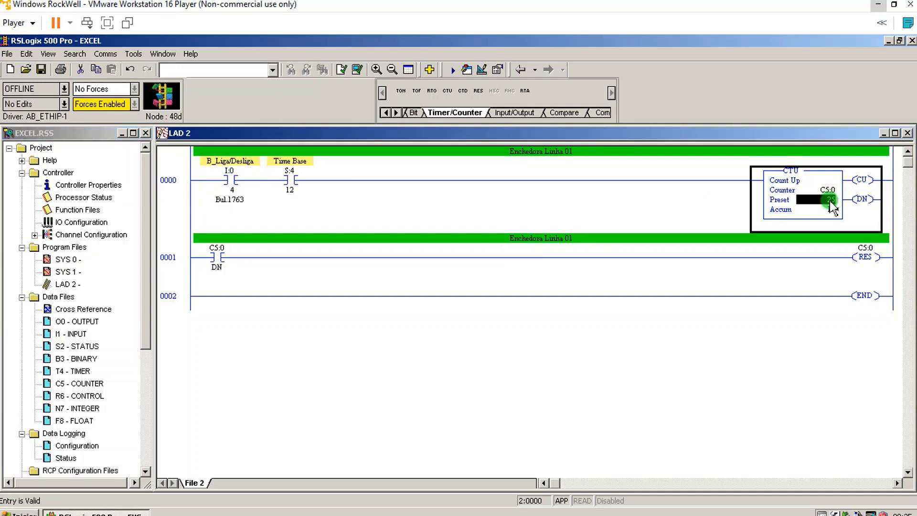
- Download the program to the MicroLogix 1100, accepting the prompts to return to Run and go online
{"action": "left_click", "coordinate": [63, 90]}
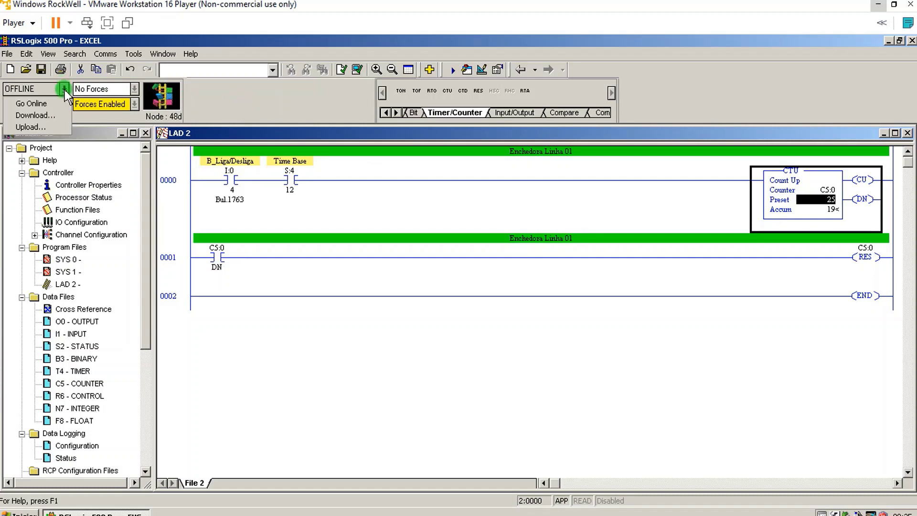
{"action": "left_click", "coordinate": [45, 114]}
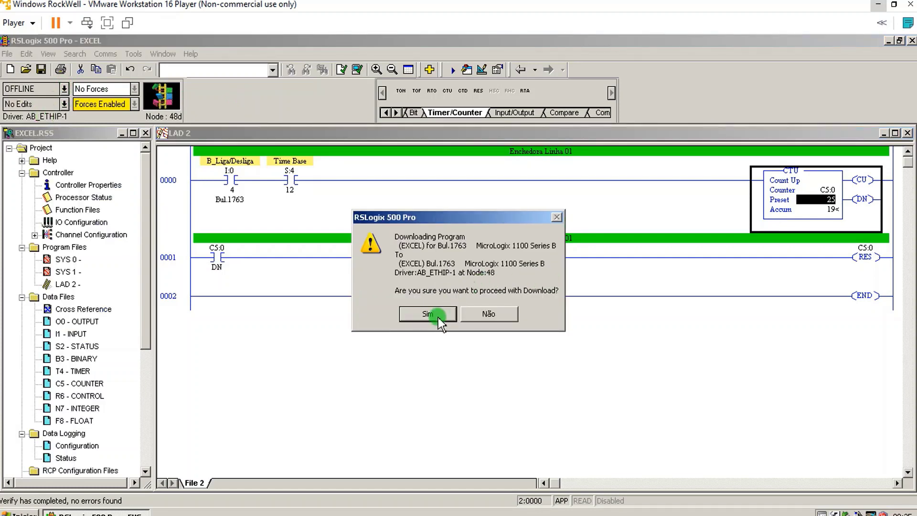
{"action": "left_click", "coordinate": [437, 316]}
{"action": "left_click", "coordinate": [442, 297]}
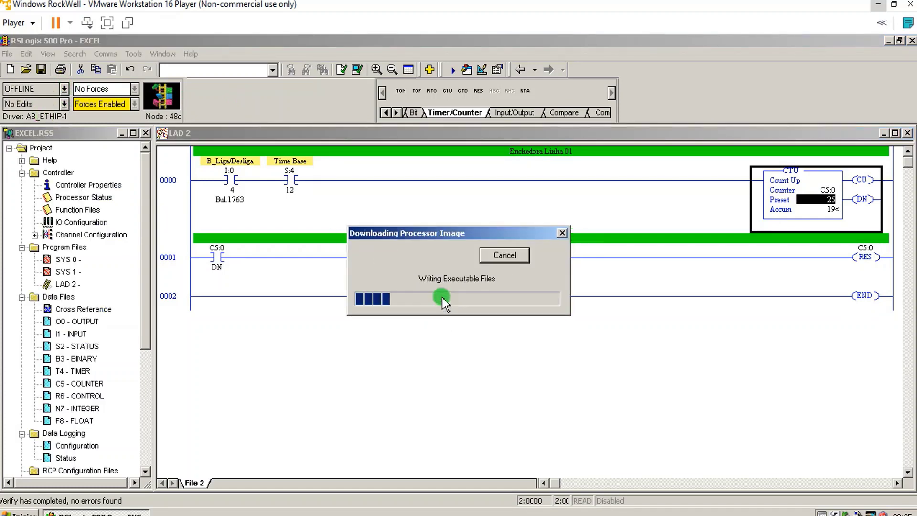
{"action": "left_click", "coordinate": [442, 297]}
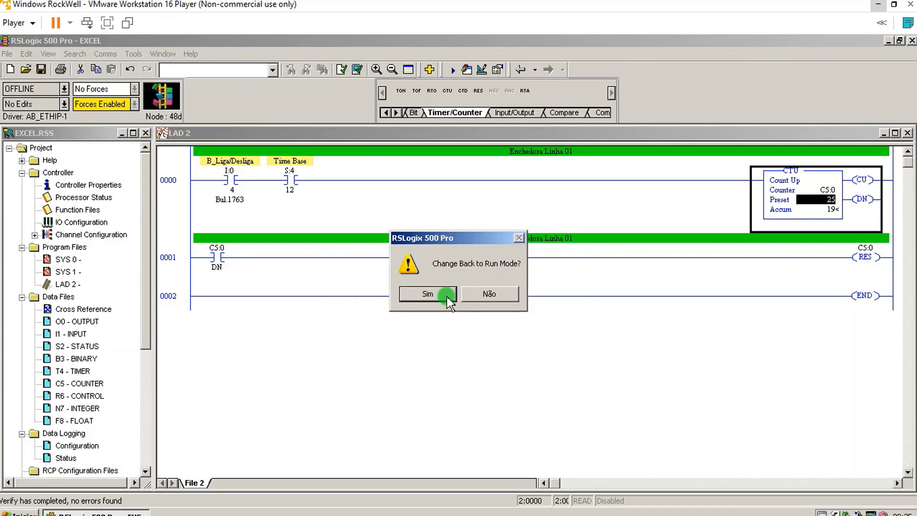
{"action": "left_click", "coordinate": [446, 296]}
{"action": "left_click", "coordinate": [446, 296]}
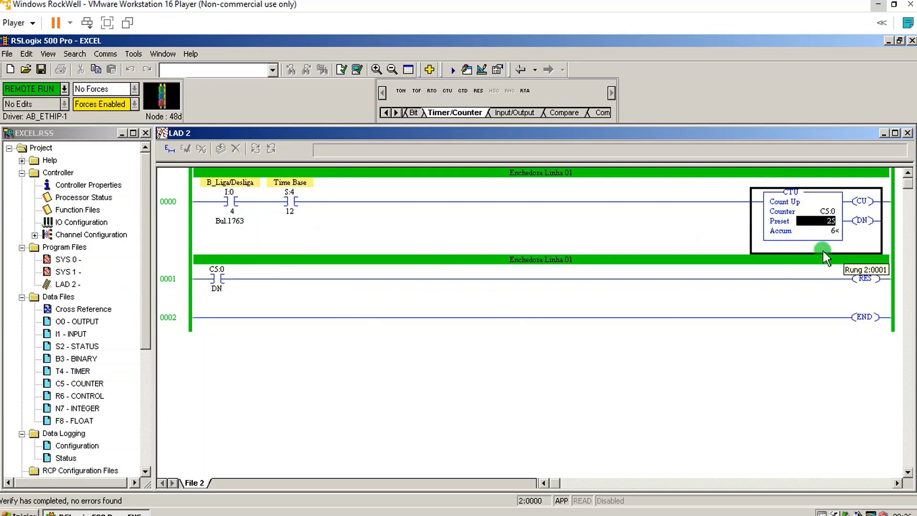
- Select counter C5:0's accumulated value, then minimize RSLogix 500 to the desktop
{"action": "left_click", "coordinate": [787, 230]}
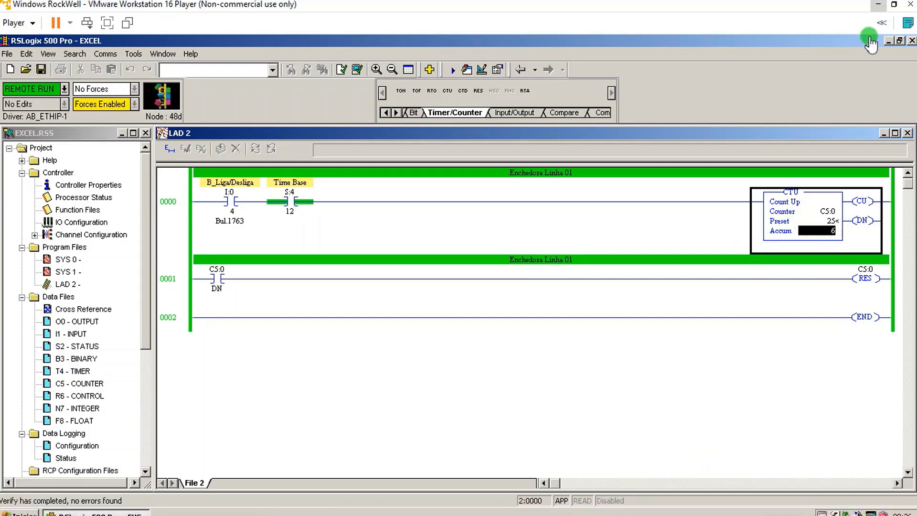
{"action": "left_click", "coordinate": [887, 40]}
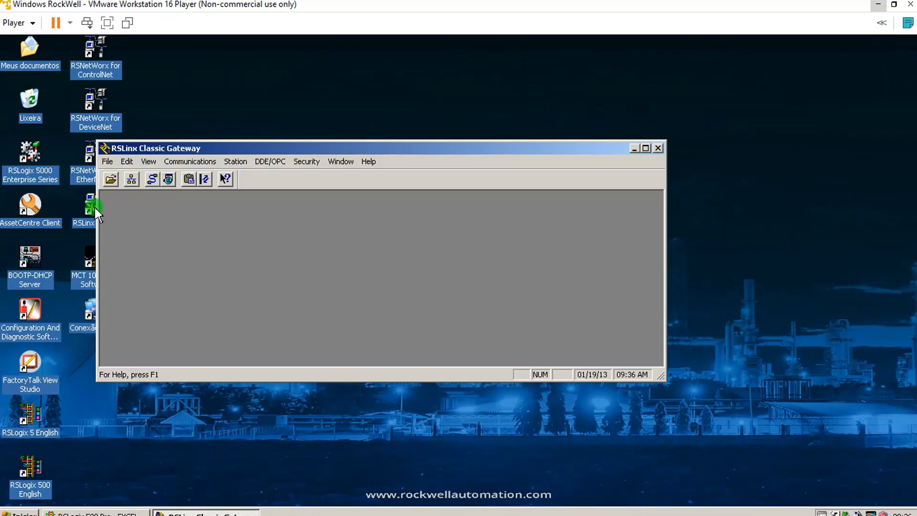
- In RSLinx Classic's RSWho, expand AB_ETHIP-1 and select the MicroLogix1100 at 192.168.0.10
{"action": "left_click_drag", "start_coordinate": [461, 148], "coordinate": [574, 108]}
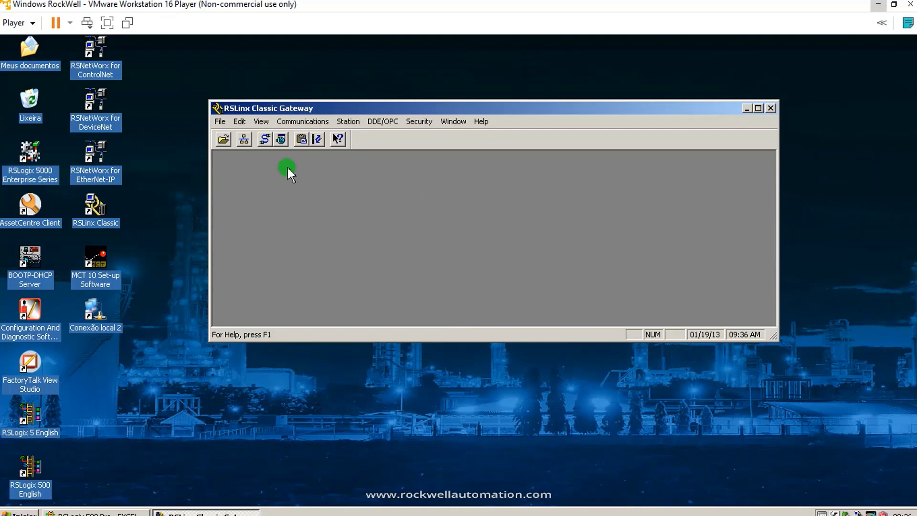
{"action": "left_click", "coordinate": [245, 139]}
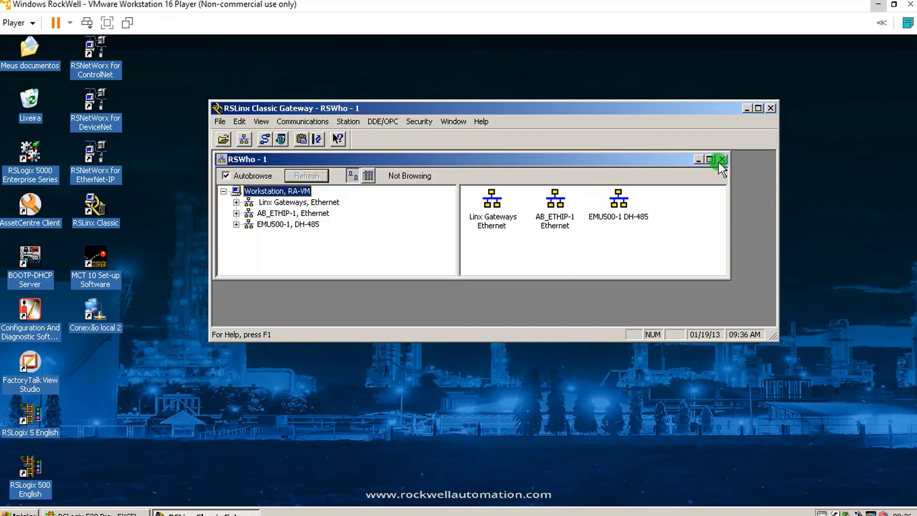
{"action": "left_click", "coordinate": [711, 161]}
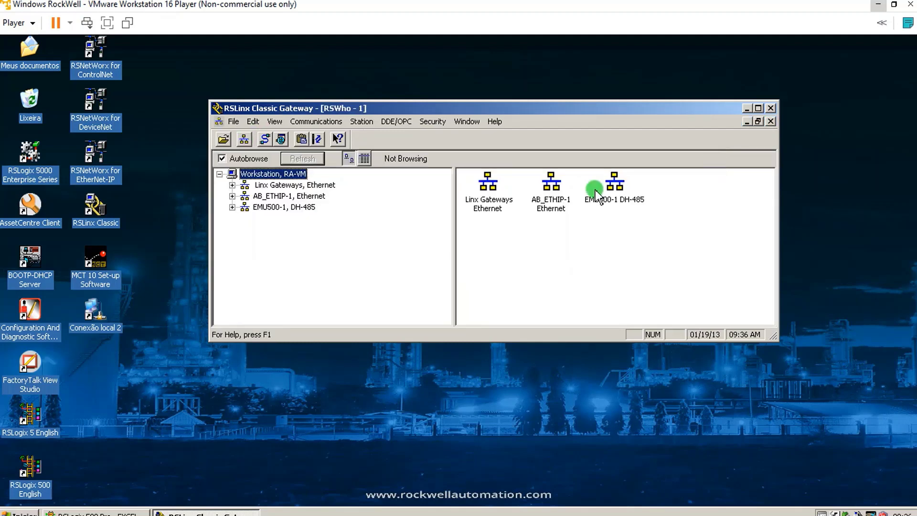
{"action": "left_click", "coordinate": [233, 195]}
{"action": "left_click", "coordinate": [491, 202]}
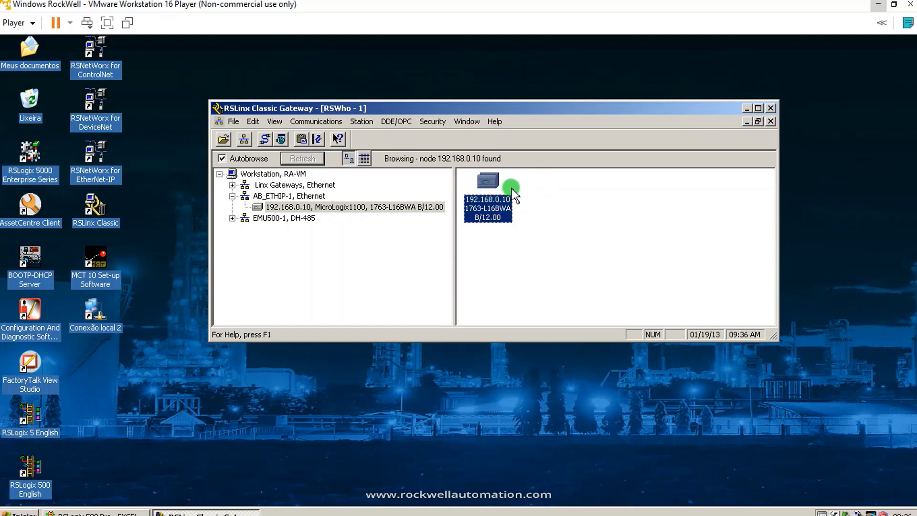
- Delete the EXCEL DDE/OPC topic and create a new topic sourced from the 192.168.0.10 MicroLogix1100
{"action": "left_click", "coordinate": [394, 122]}
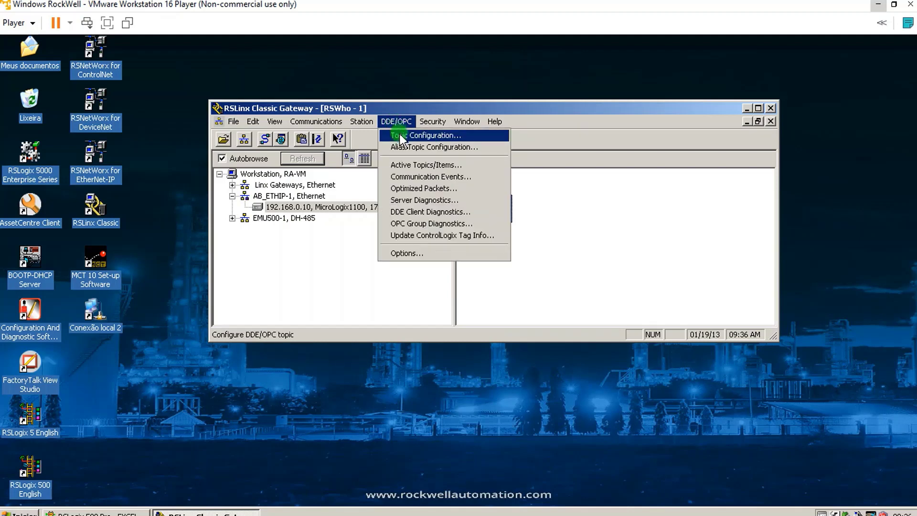
{"action": "left_click", "coordinate": [400, 136]}
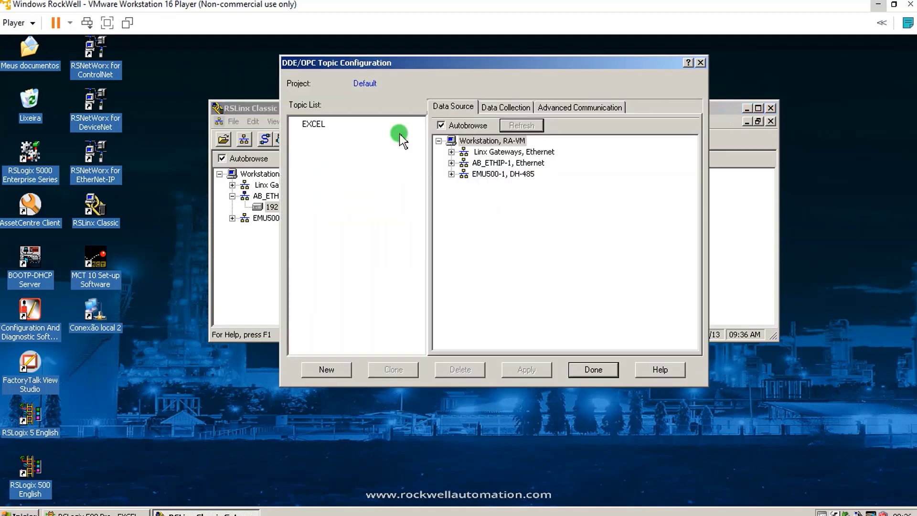
{"action": "left_click", "coordinate": [314, 124]}
{"action": "left_click", "coordinate": [446, 368]}
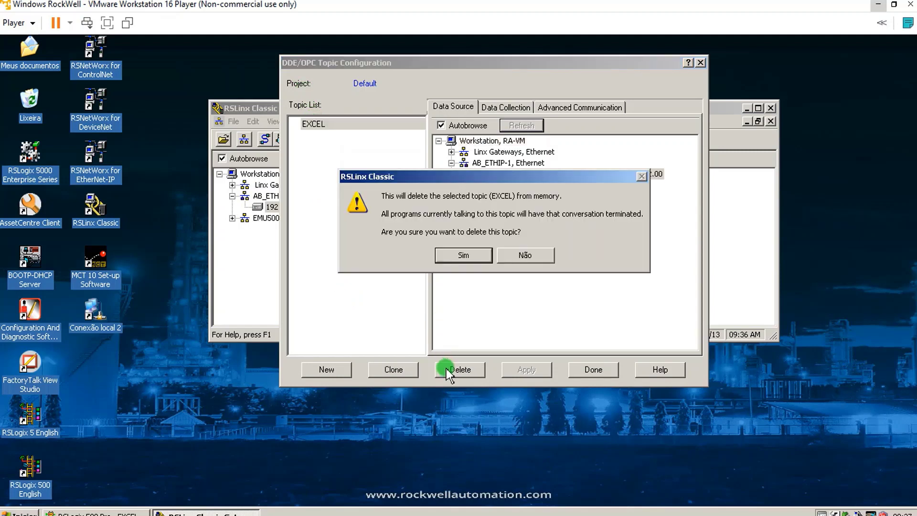
{"action": "left_click", "coordinate": [462, 255]}
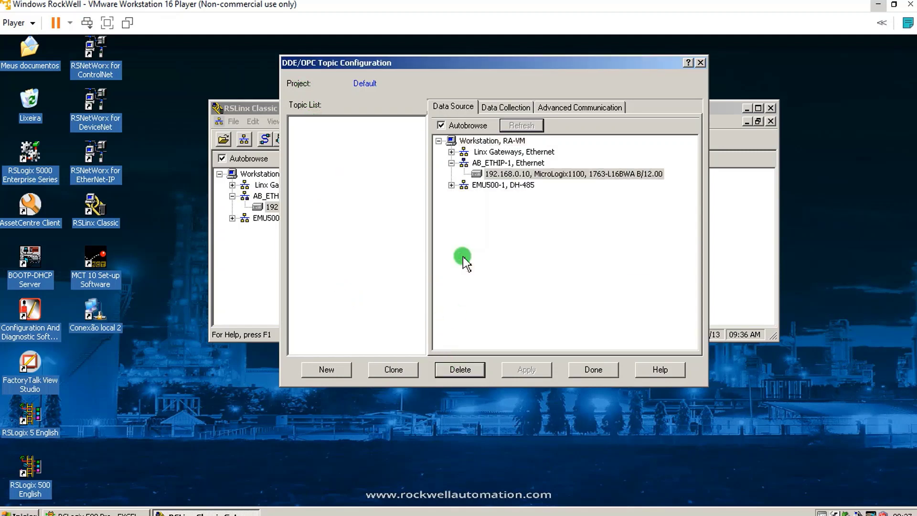
{"action": "left_click", "coordinate": [497, 177]}
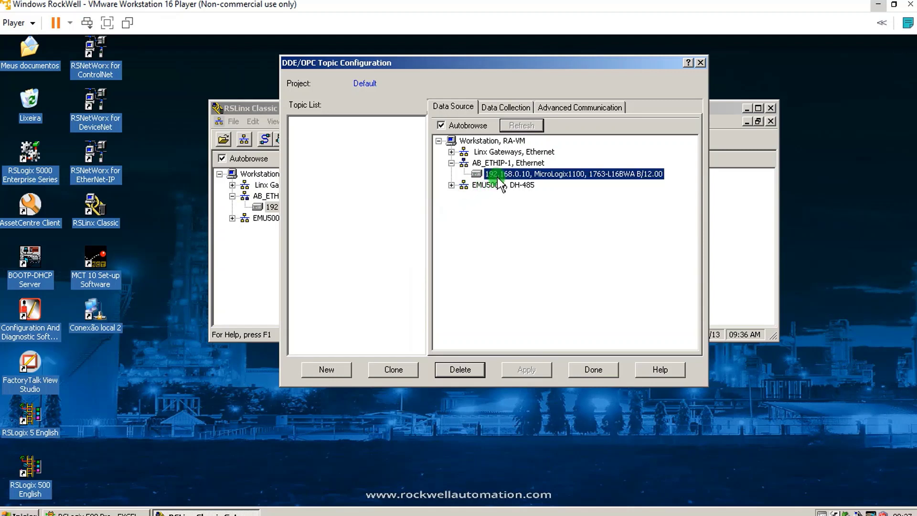
{"action": "left_click", "coordinate": [341, 369]}
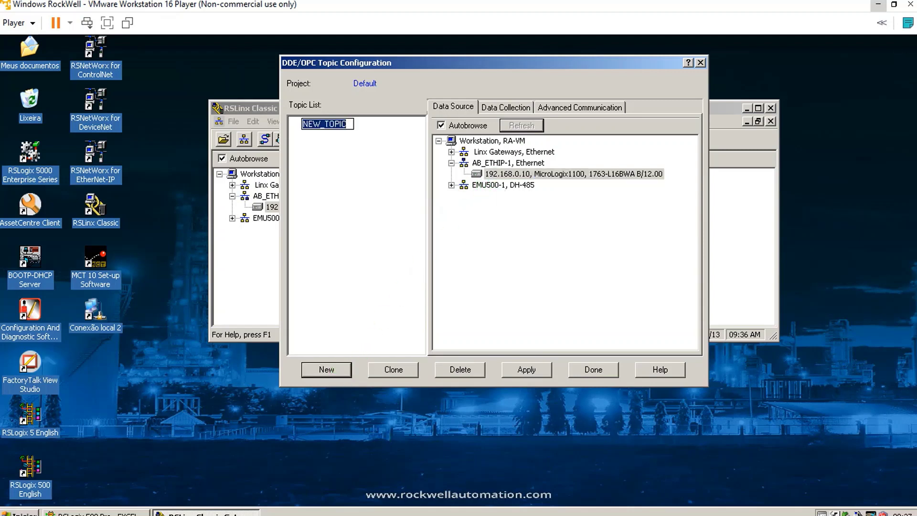
{"action": "mouse_move", "coordinate": [640, 511]}
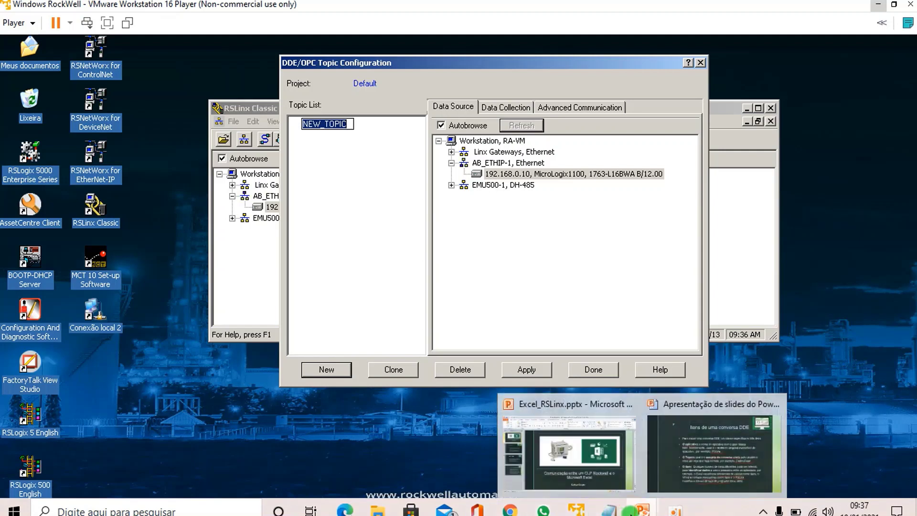
{"action": "left_click", "coordinate": [691, 457]}
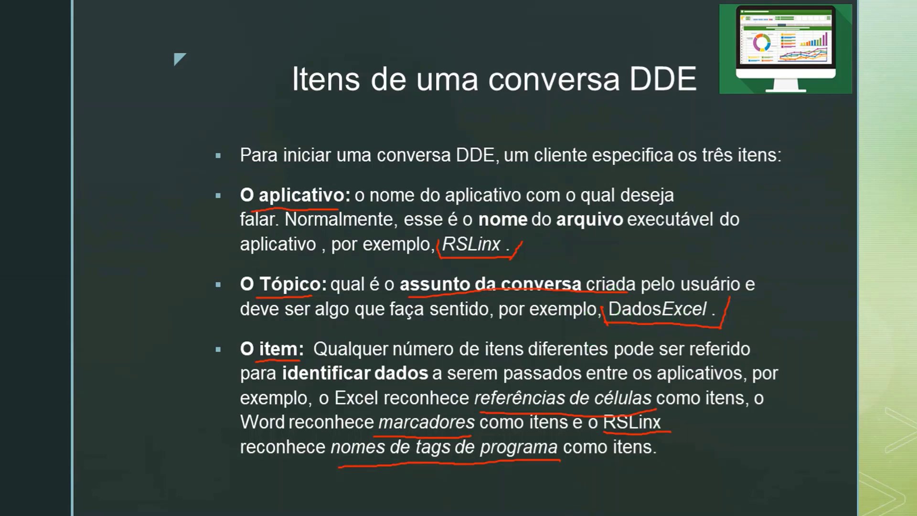
{"action": "key", "text": "super"}
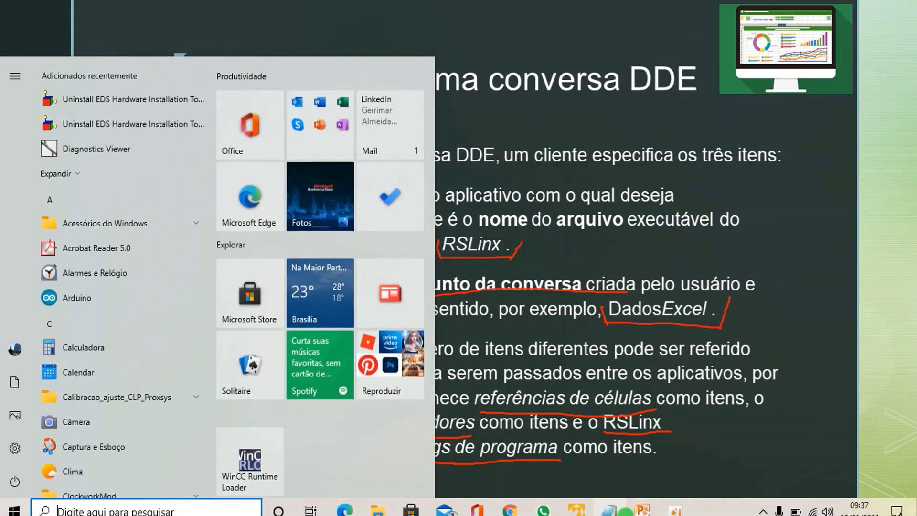
{"action": "key", "text": "alt+Tab"}
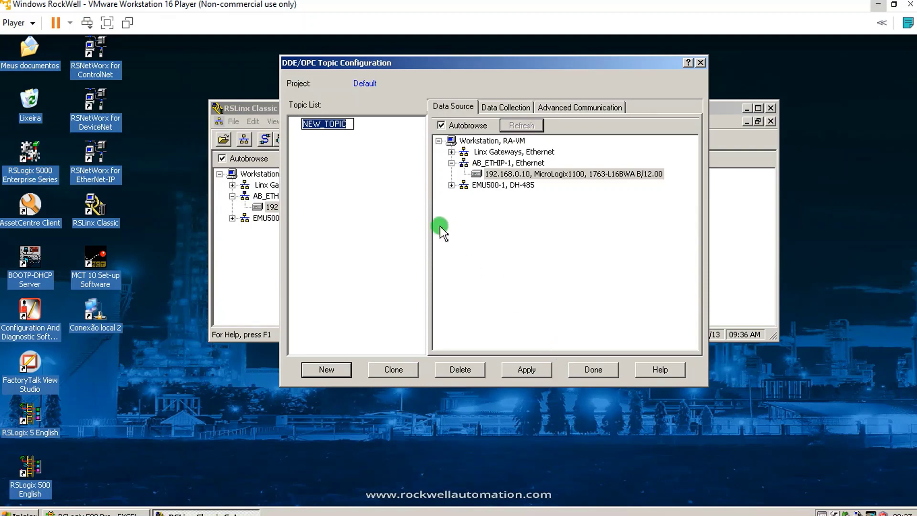
- Name the new topic DadosExcel, apply and confirm the update, and close Topic Configuration
{"action": "type", "text": "Dados"}
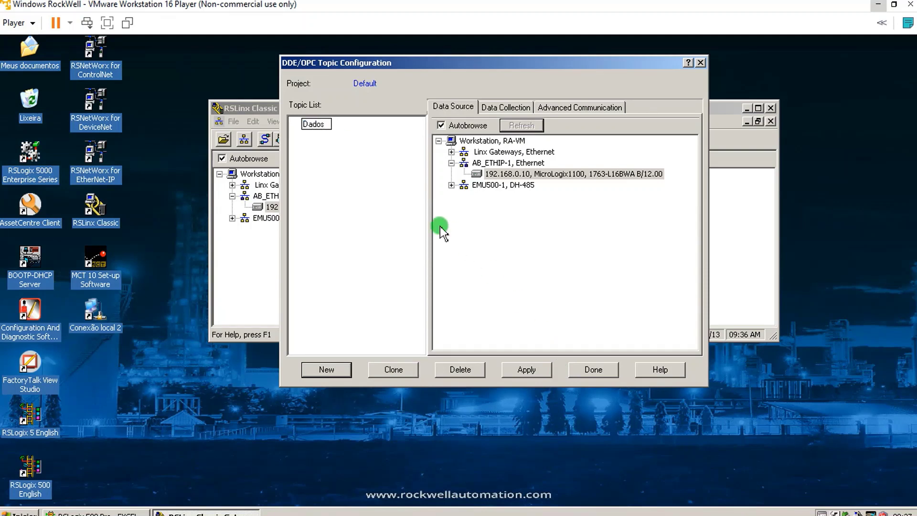
{"action": "type", "text": "Excel"}
{"action": "left_click", "coordinate": [388, 208]}
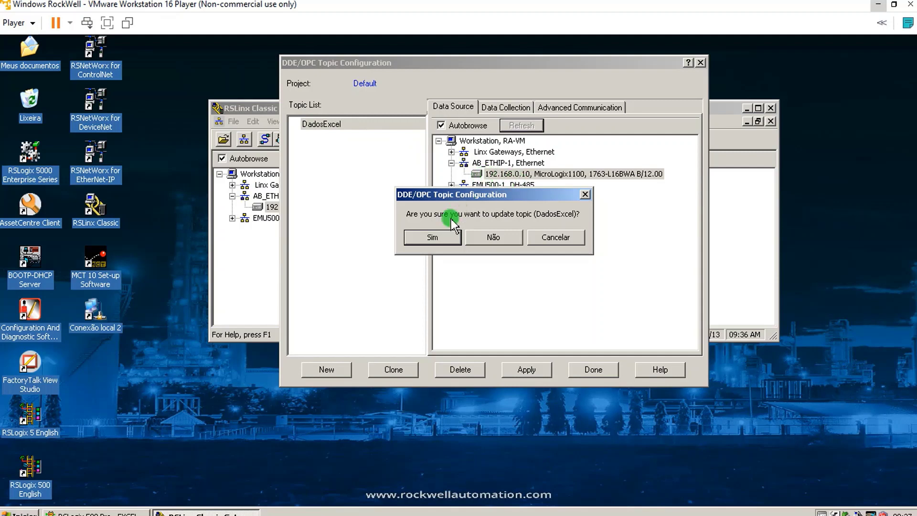
{"action": "left_click", "coordinate": [442, 235]}
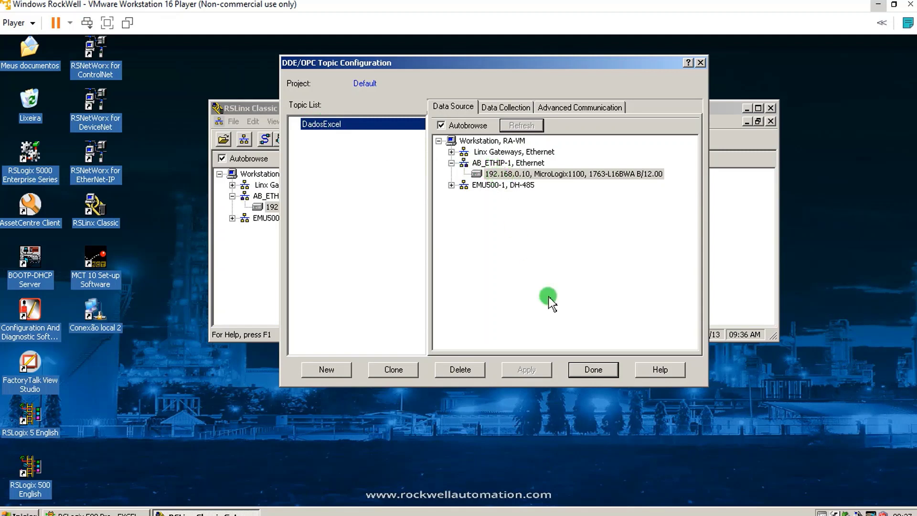
{"action": "left_click", "coordinate": [577, 367]}
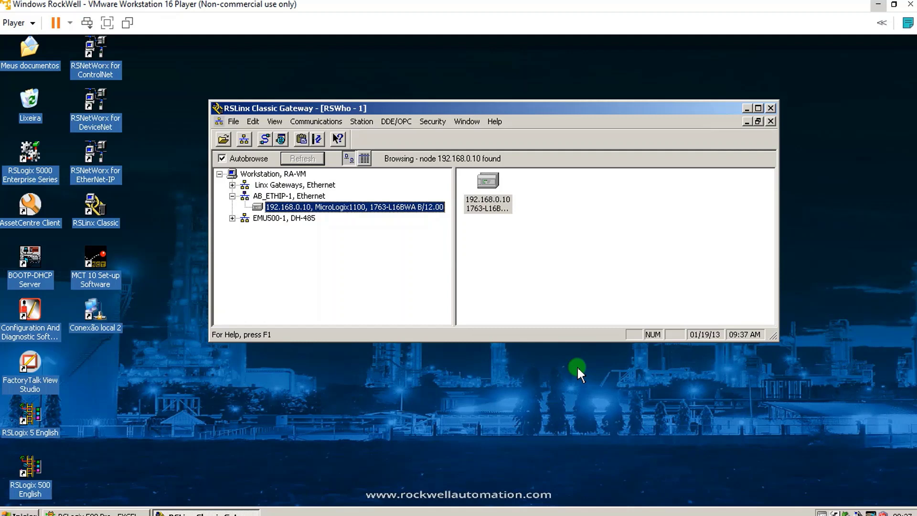
- In Copy DDE/OPC Link, browse the DadosExcel topic down to counter C5:0
{"action": "left_click", "coordinate": [301, 138]}
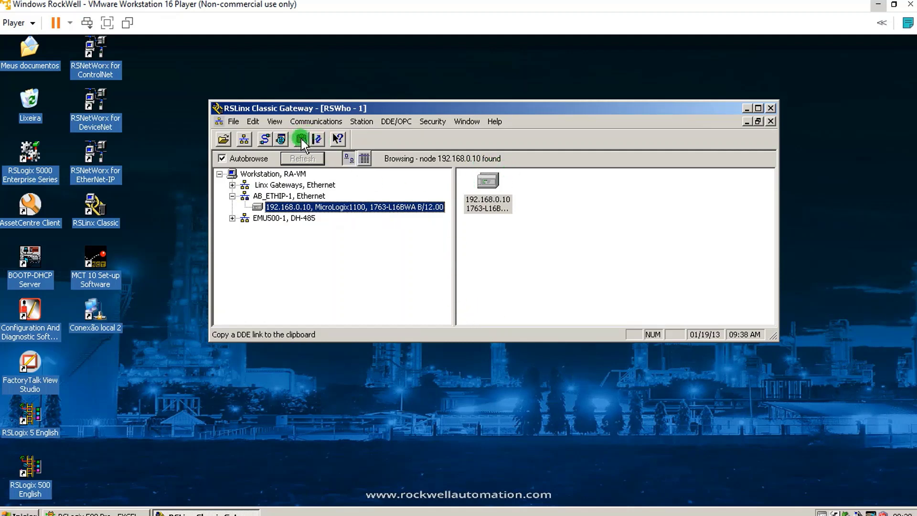
{"action": "left_click", "coordinate": [301, 139]}
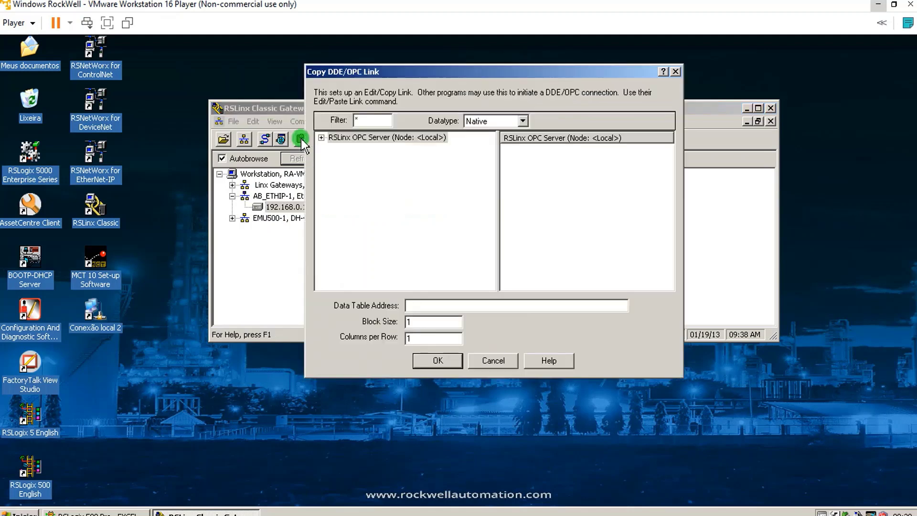
{"action": "left_click", "coordinate": [365, 165]}
{"action": "left_click", "coordinate": [321, 137]}
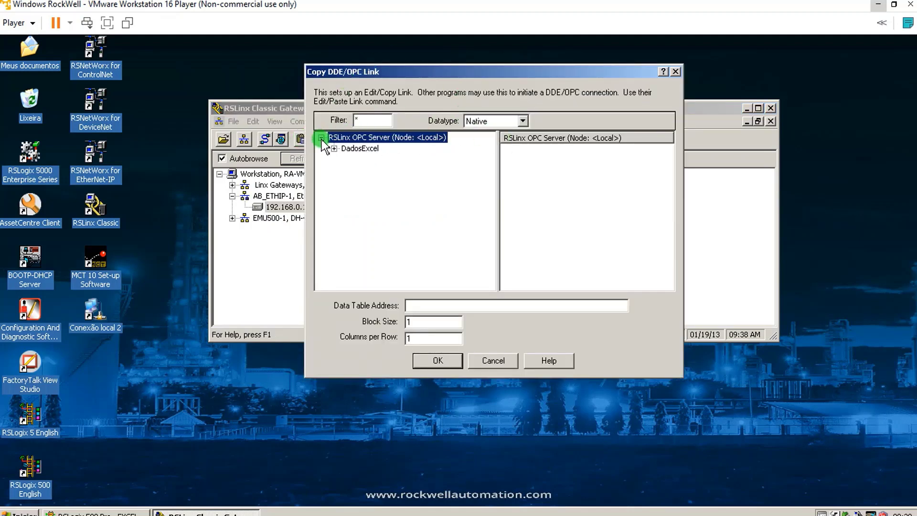
{"action": "left_click", "coordinate": [334, 148]}
{"action": "left_click", "coordinate": [346, 170]}
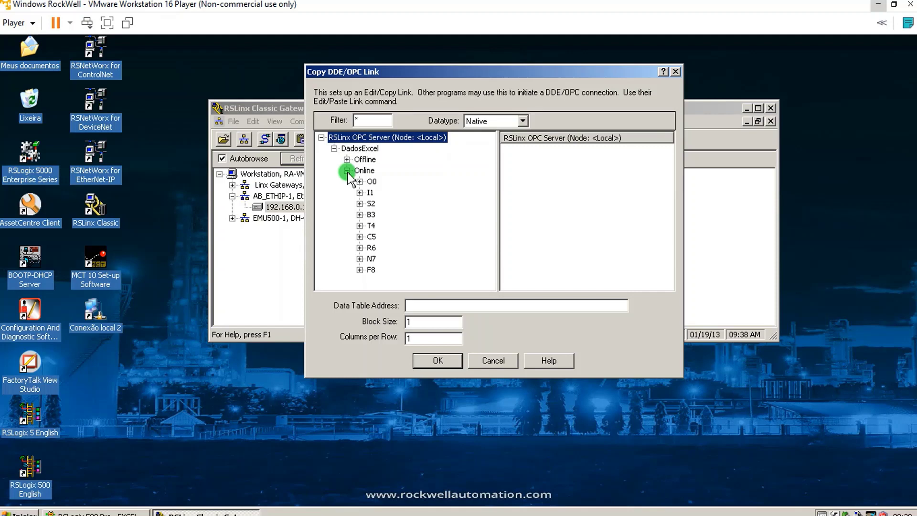
{"action": "left_click", "coordinate": [359, 237]}
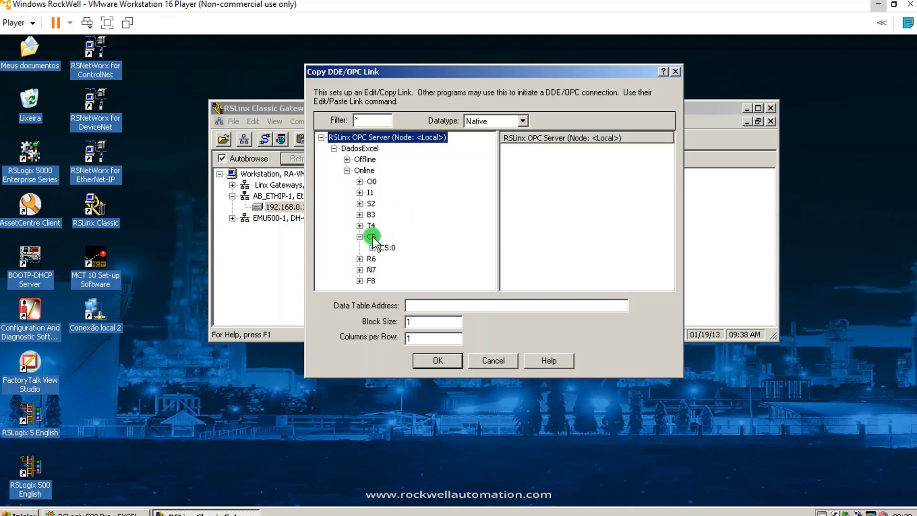
{"action": "left_click", "coordinate": [373, 248]}
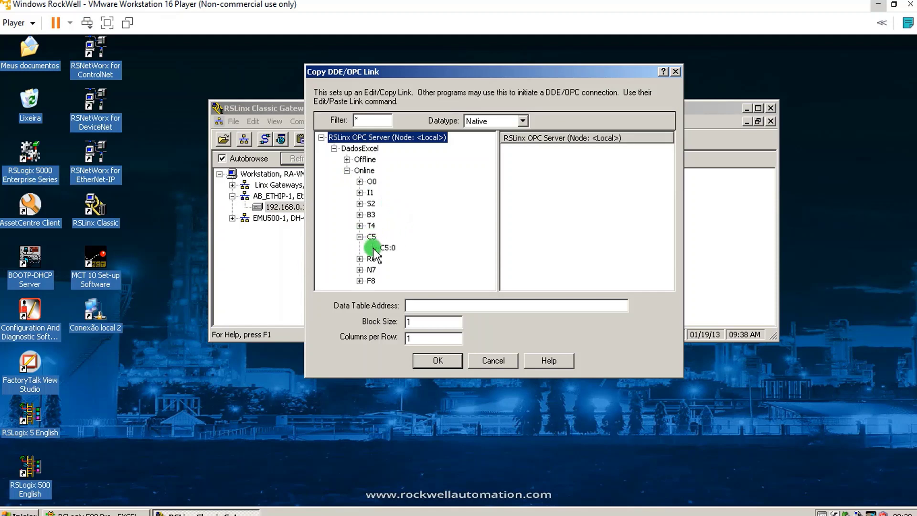
{"action": "left_click", "coordinate": [390, 247]}
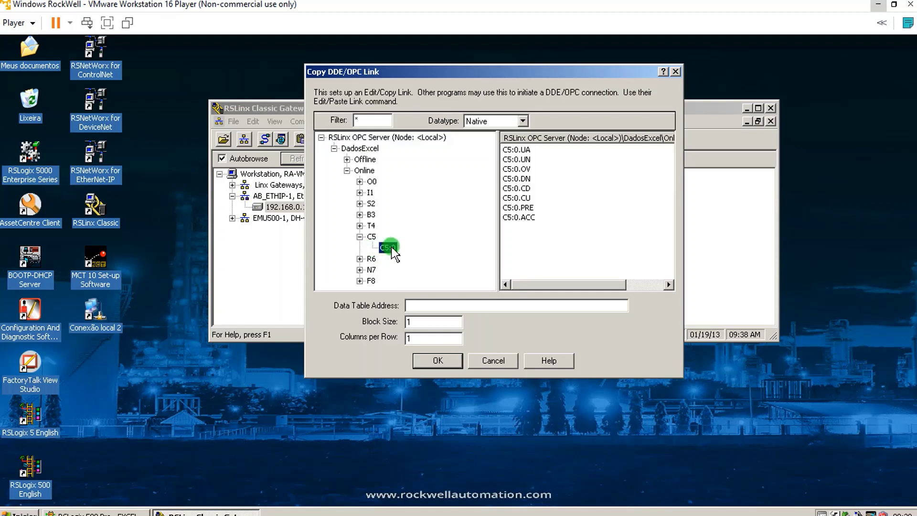
- Copy the C5:0.ACC link address [DadosExcel]C5:0.ACC,L1,C1 and close the dialog
{"action": "left_click", "coordinate": [518, 217]}
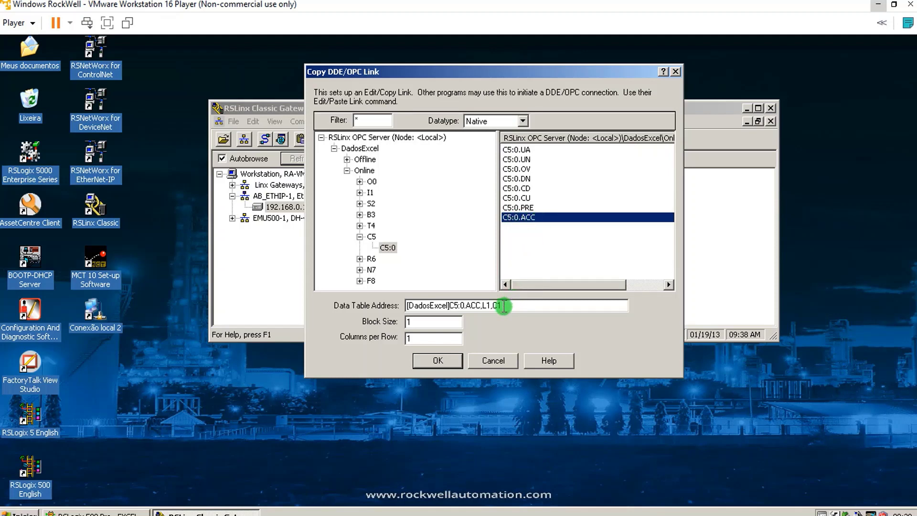
{"action": "mouse_move", "coordinate": [504, 305]}
{"action": "left_mouse_down"}
{"action": "mouse_move", "coordinate": [404, 305]}
{"action": "mouse_move", "coordinate": [425, 306]}
{"action": "left_mouse_up"}
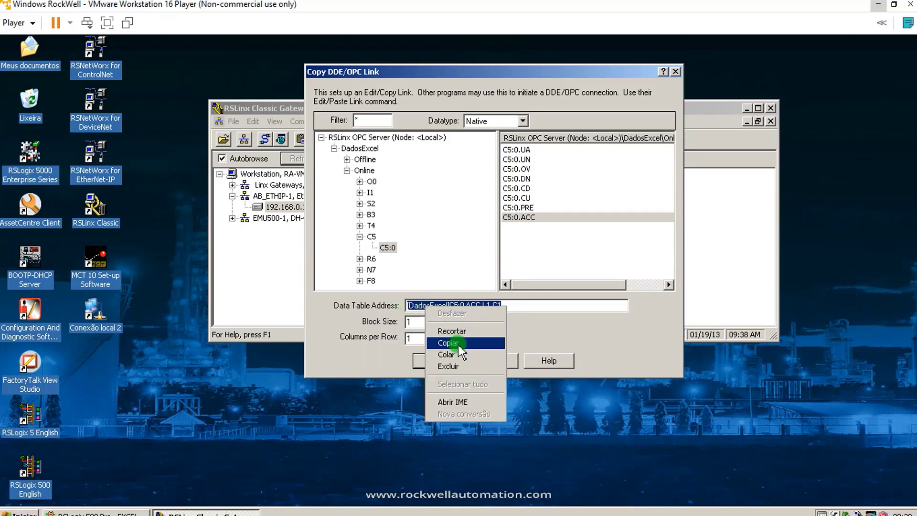
{"action": "left_click", "coordinate": [458, 344]}
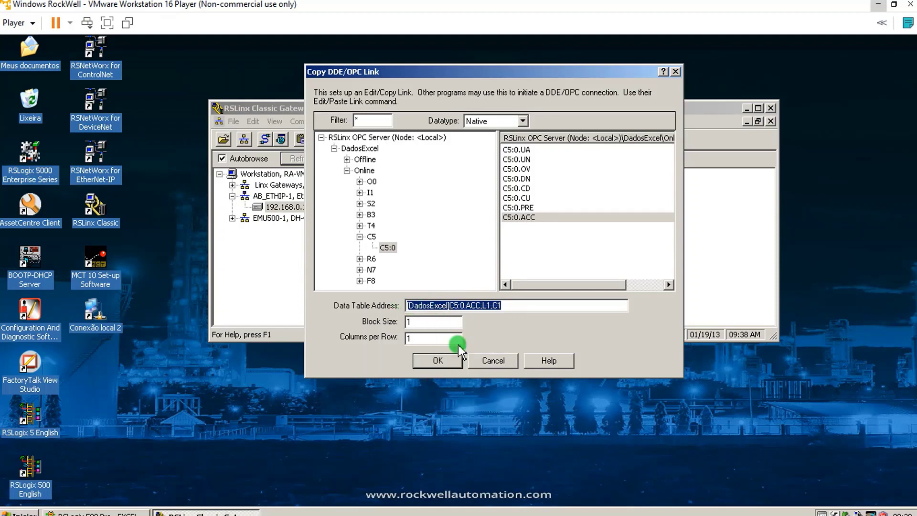
{"action": "left_click", "coordinate": [448, 360]}
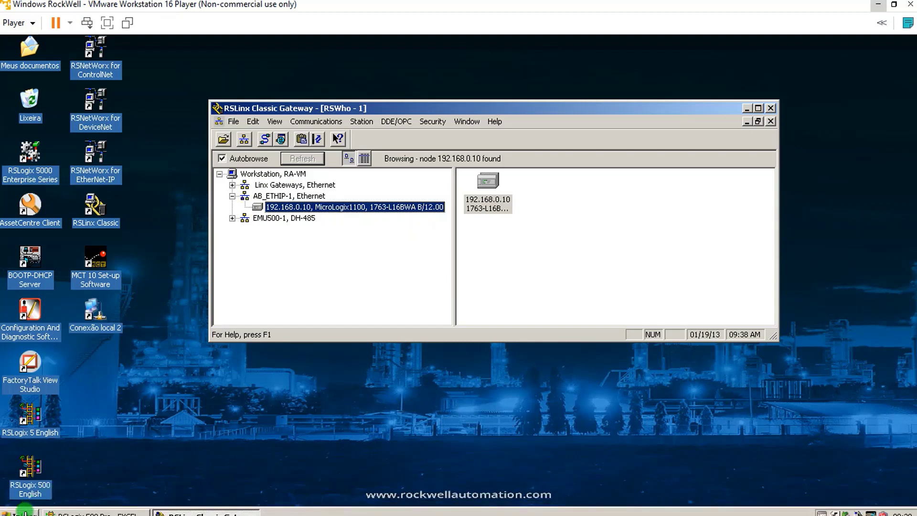
- Launch Excel 2010 with blank workbook Pasta1, dismiss the activation notice, and move it right
{"action": "left_click", "coordinate": [24, 511]}
{"action": "mouse_move", "coordinate": [59, 336]}
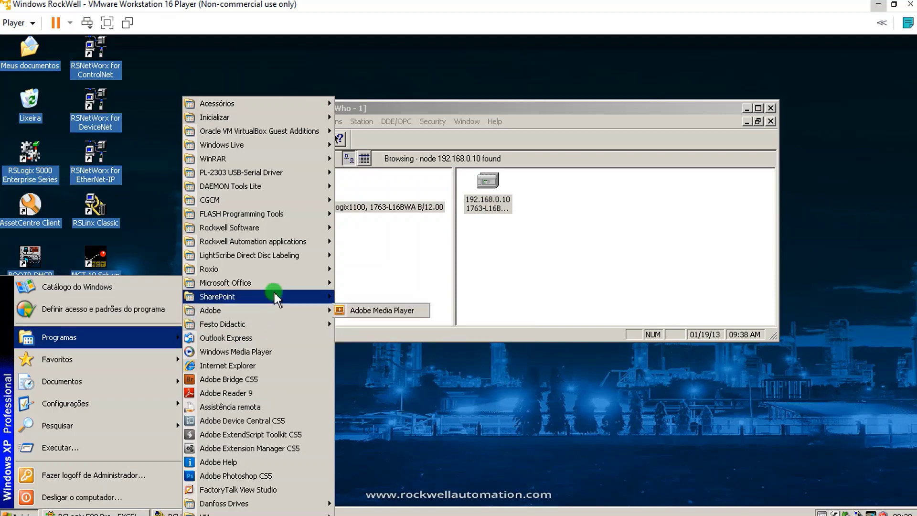
{"action": "mouse_move", "coordinate": [225, 282]}
{"action": "left_click", "coordinate": [371, 314]}
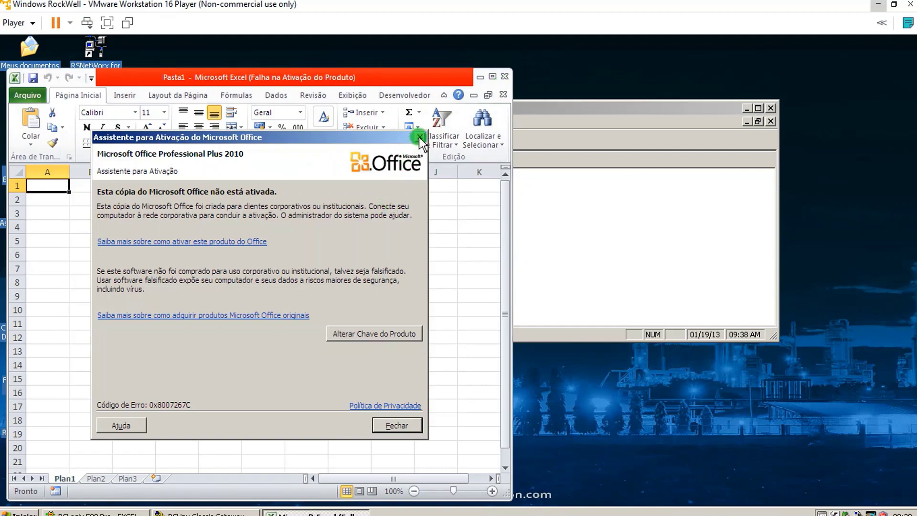
{"action": "left_click", "coordinate": [419, 137]}
{"action": "left_click_drag", "start_coordinate": [402, 82], "coordinate": [765, 89]}
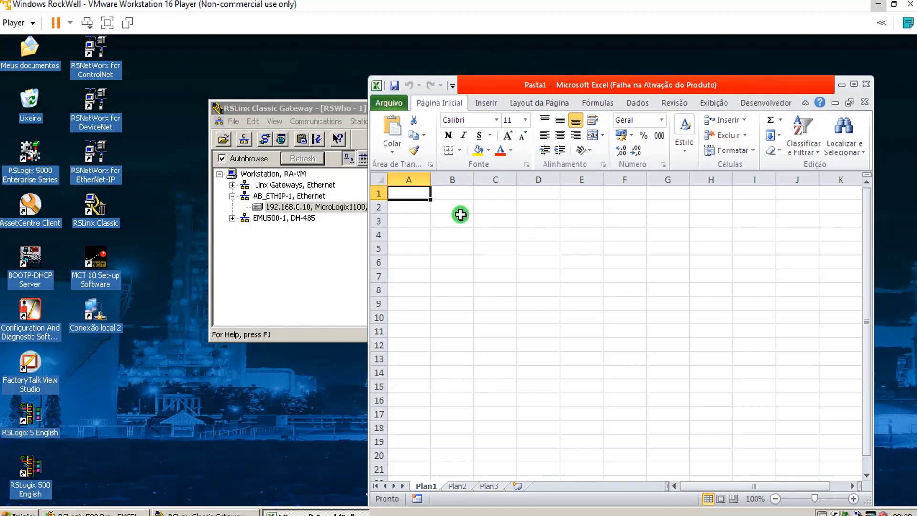
- Paste the counter link into B3 via Colar especial as a Texto unicode link, showing 6
{"action": "left_click", "coordinate": [457, 219]}
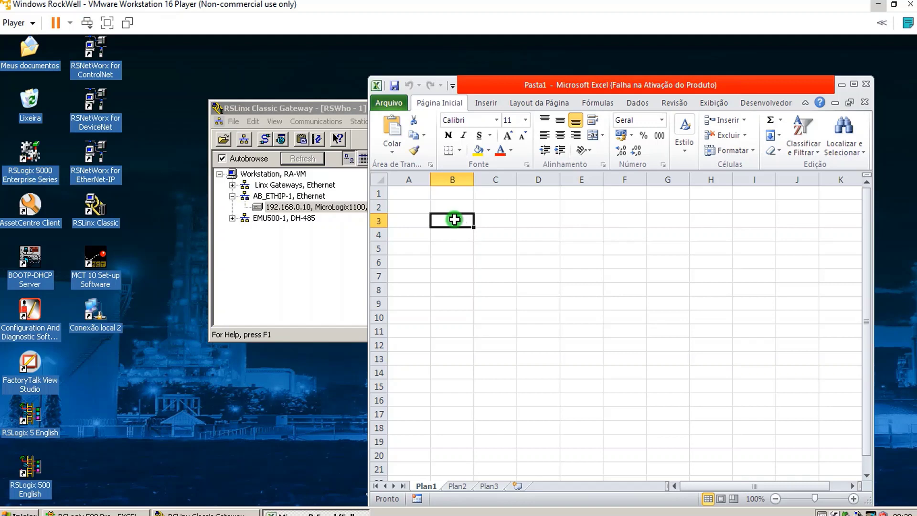
{"action": "right_click", "coordinate": [457, 220]}
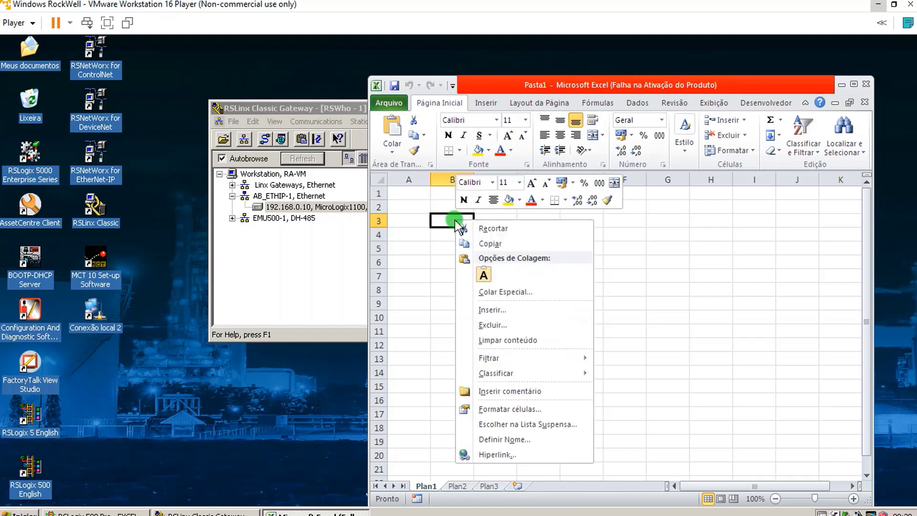
{"action": "left_click", "coordinate": [513, 292]}
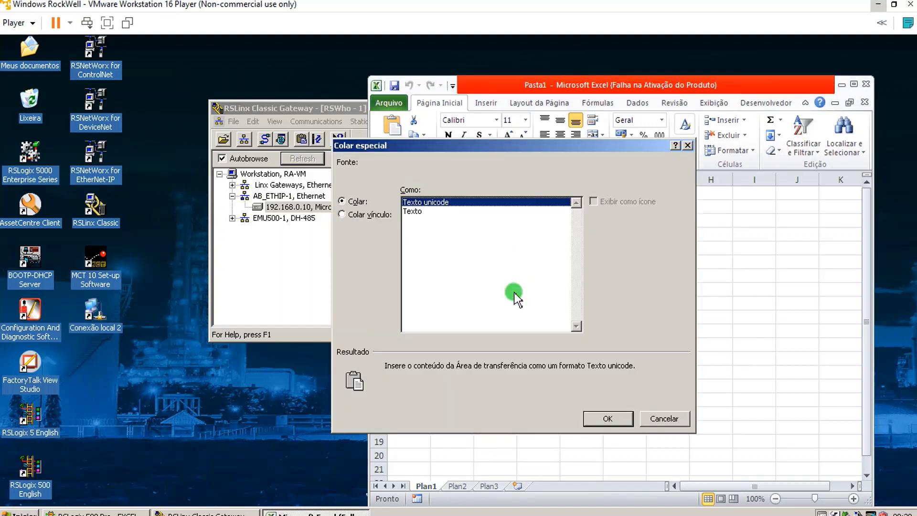
{"action": "left_click", "coordinate": [341, 214]}
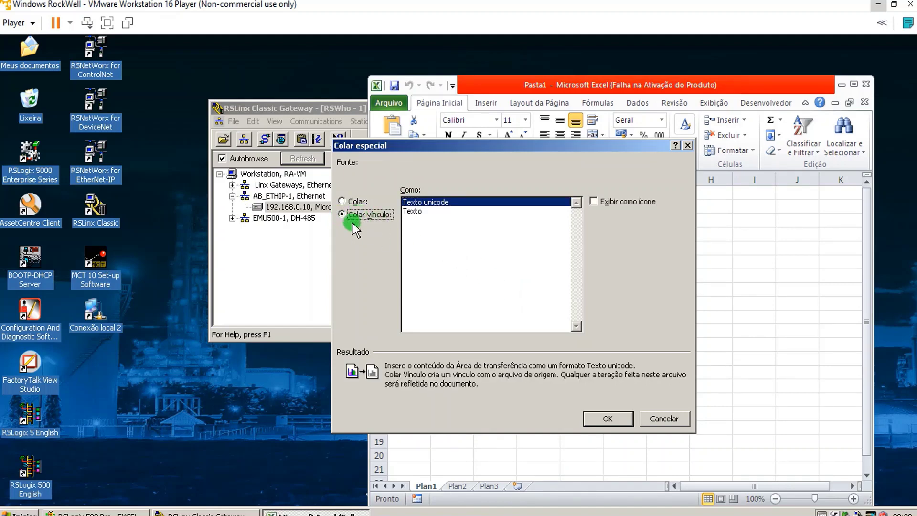
{"action": "left_click", "coordinate": [411, 203]}
{"action": "left_click", "coordinate": [602, 419]}
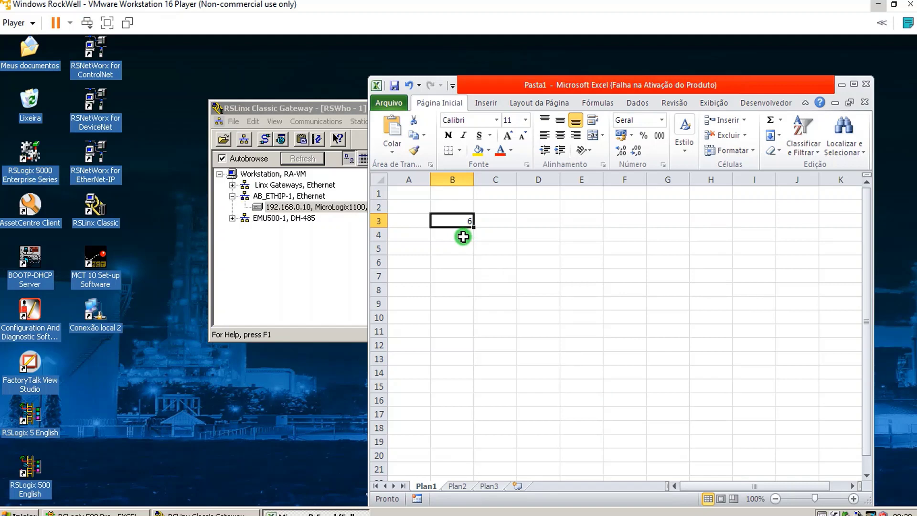
- Watch the counter in RSLogix, then bring Excel back and maximize it, with B3 reading 21
{"action": "left_click", "coordinate": [116, 511]}
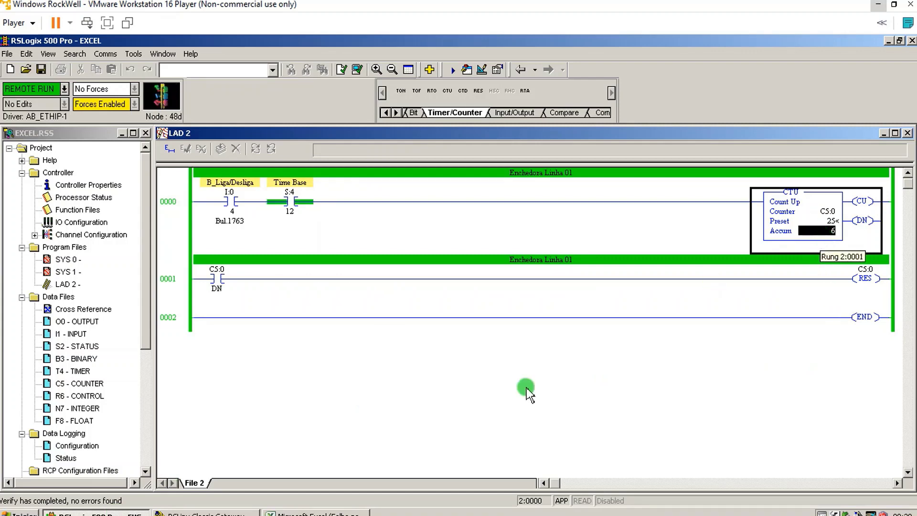
{"action": "left_click", "coordinate": [310, 511]}
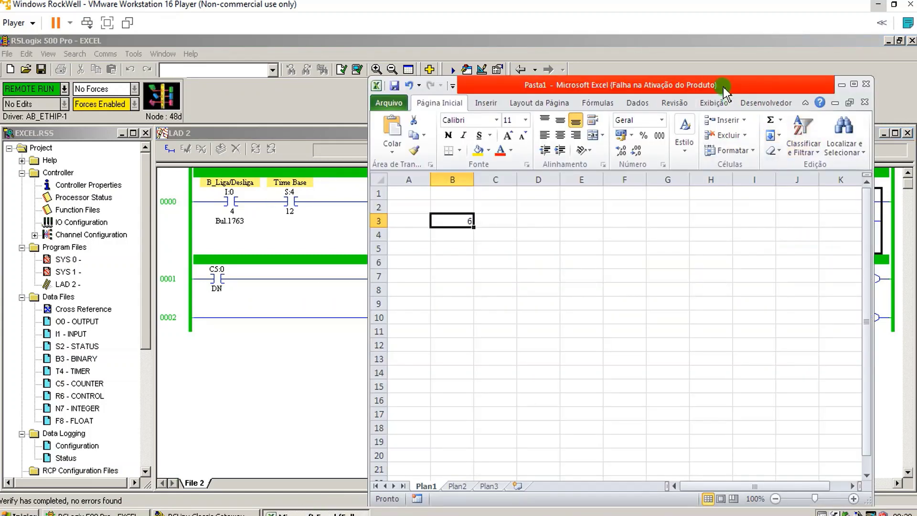
{"action": "mouse_move", "coordinate": [726, 90]}
{"action": "left_mouse_down"}
{"action": "mouse_move", "coordinate": [553, 154]}
{"action": "mouse_move", "coordinate": [542, 289]}
{"action": "left_mouse_up"}
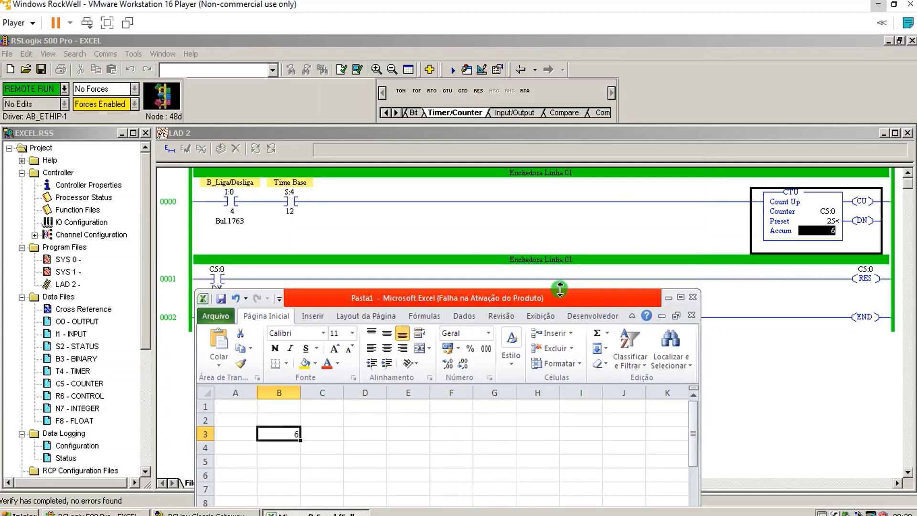
{"action": "left_click_drag", "start_coordinate": [552, 306], "coordinate": [617, 279]}
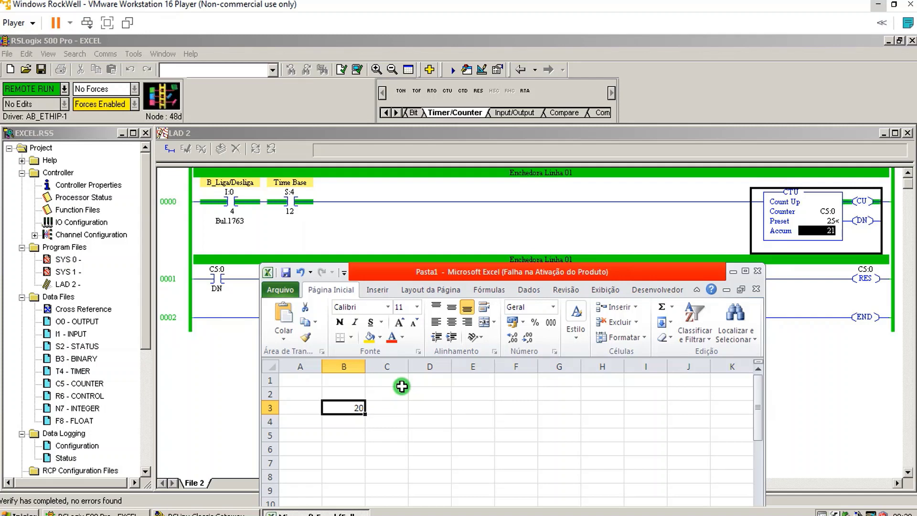
{"action": "left_click", "coordinate": [746, 270]}
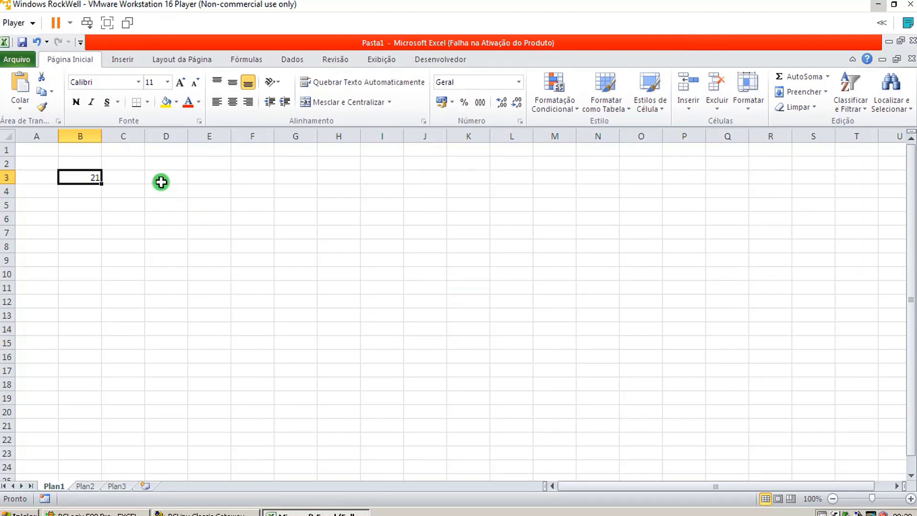
{"action": "left_click", "coordinate": [166, 83]}
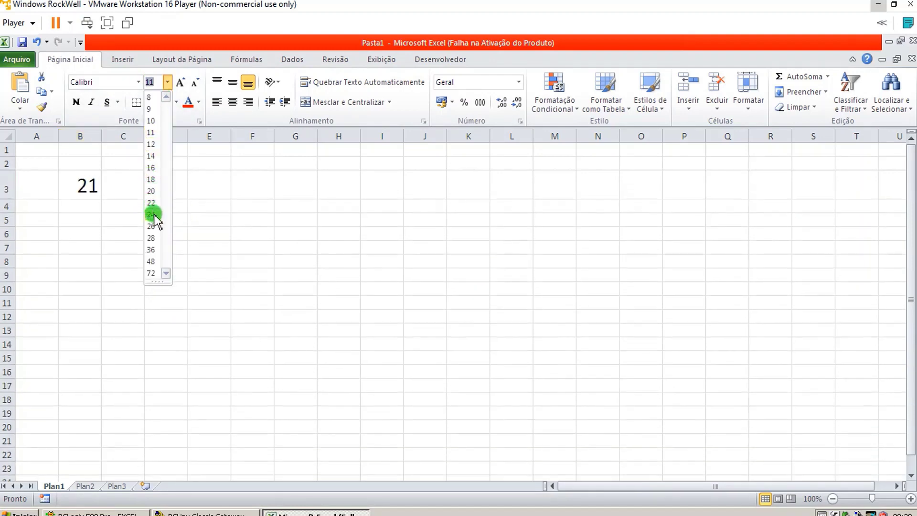
- Format B3 with font size 36, yellow fill and centred text, and widen column B
{"action": "left_click", "coordinate": [154, 249]}
{"action": "left_click", "coordinate": [164, 105]}
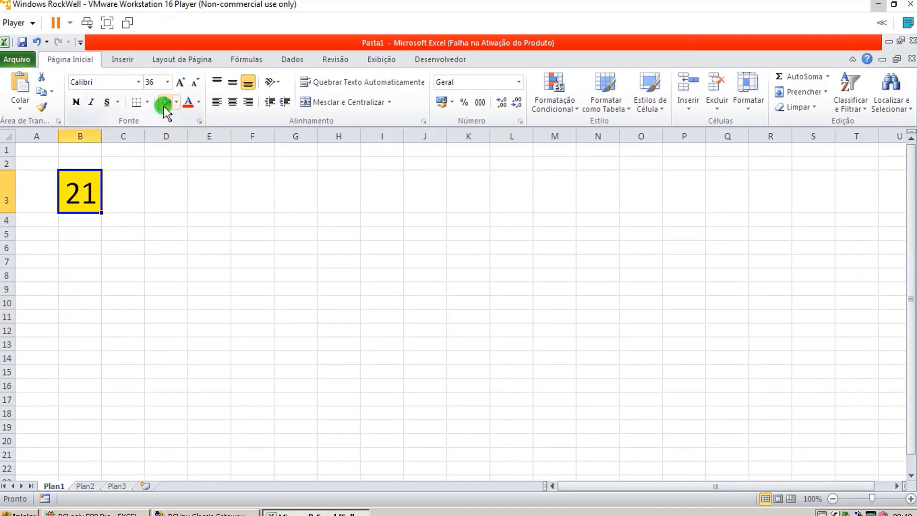
{"action": "mouse_move", "coordinate": [101, 137]}
{"action": "left_mouse_down"}
{"action": "mouse_move", "coordinate": [206, 150]}
{"action": "mouse_move", "coordinate": [163, 131]}
{"action": "left_mouse_up"}
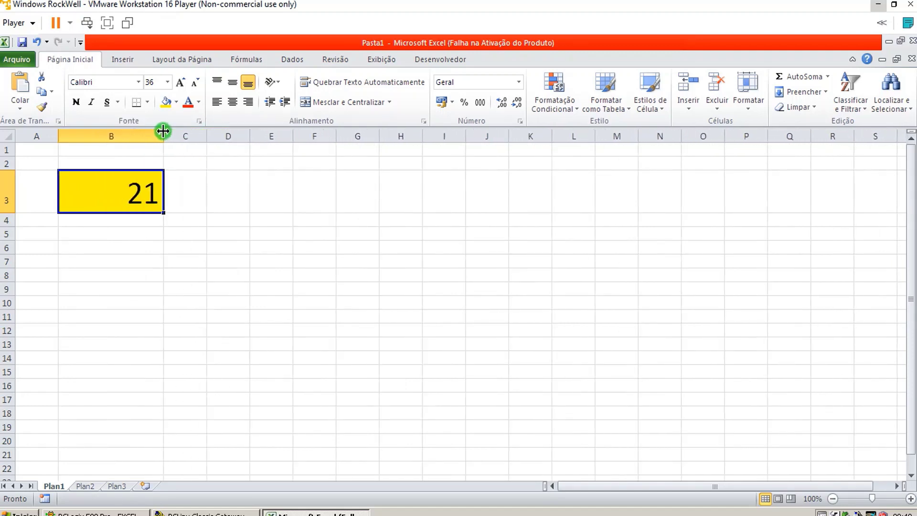
{"action": "left_click", "coordinate": [231, 102]}
- Add a centred, size-24 'Produção Atual' heading in B2 and autofit column B
{"action": "left_click", "coordinate": [85, 163]}
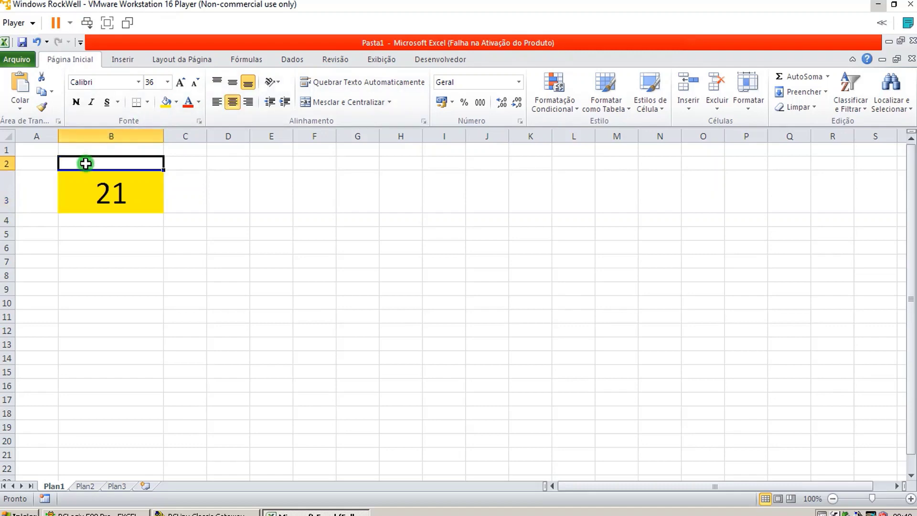
{"action": "double_click", "coordinate": [86, 163]}
{"action": "type", "text": "Produção Atual"}
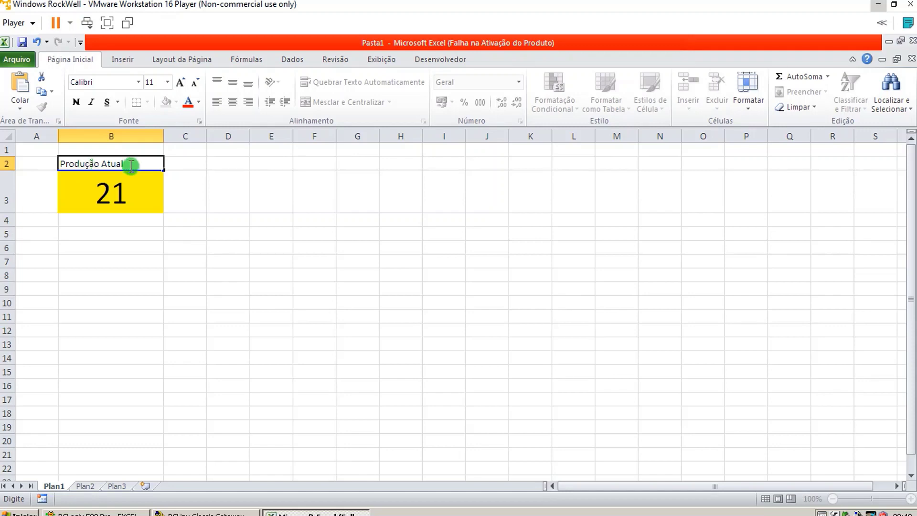
{"action": "left_click", "coordinate": [215, 174]}
{"action": "left_click", "coordinate": [135, 162]}
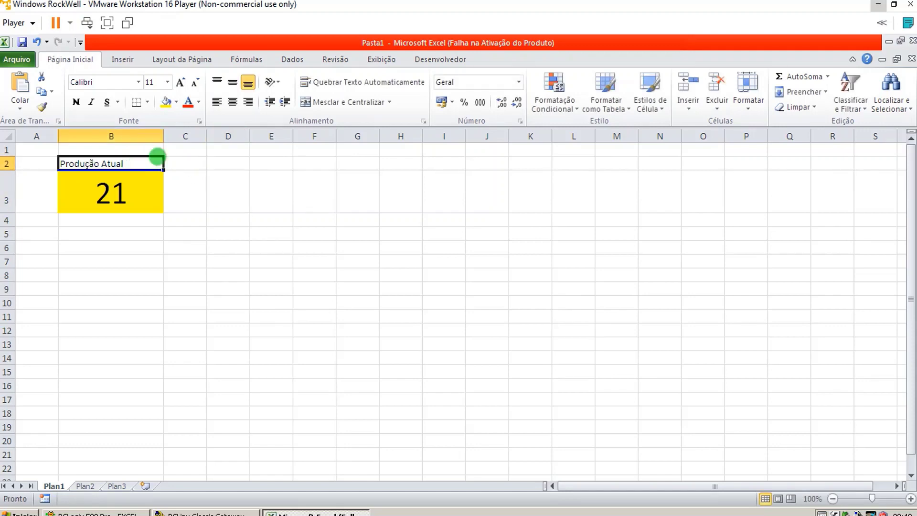
{"action": "left_click", "coordinate": [231, 101]}
{"action": "left_click", "coordinate": [167, 82]}
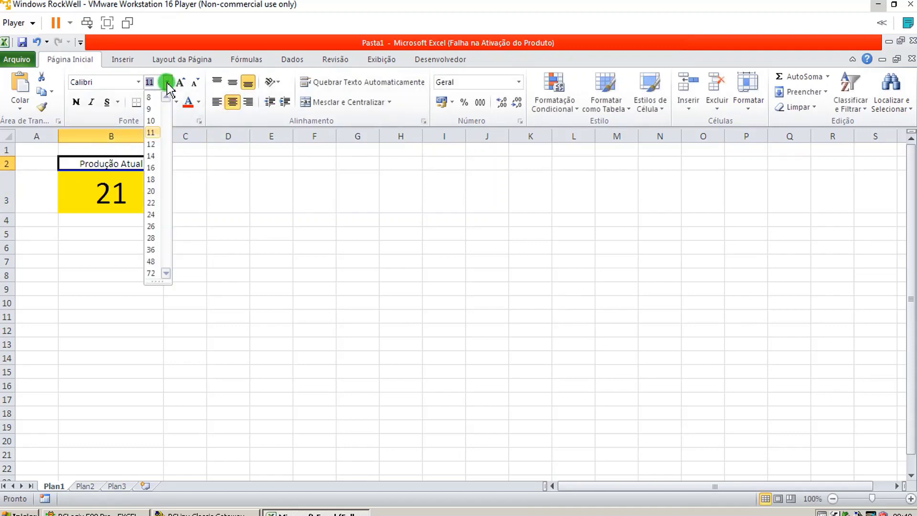
{"action": "left_click", "coordinate": [151, 261]}
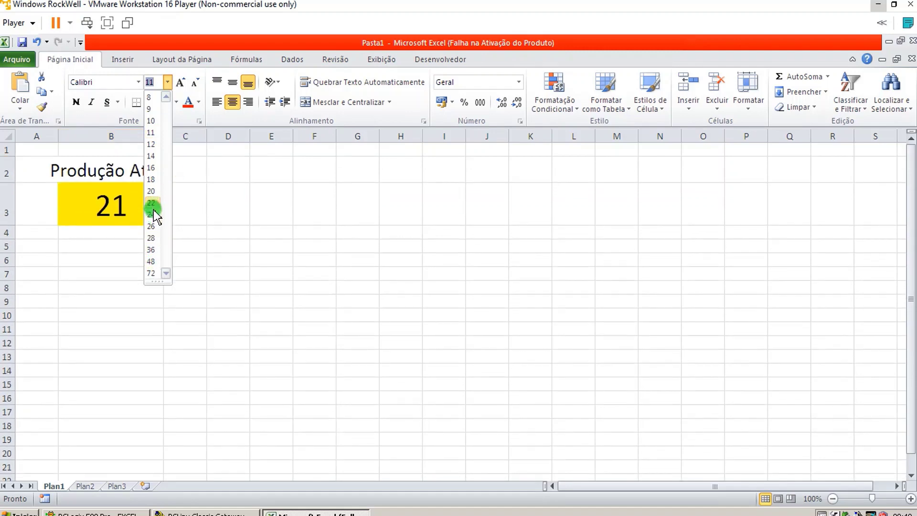
{"action": "left_click", "coordinate": [151, 215]}
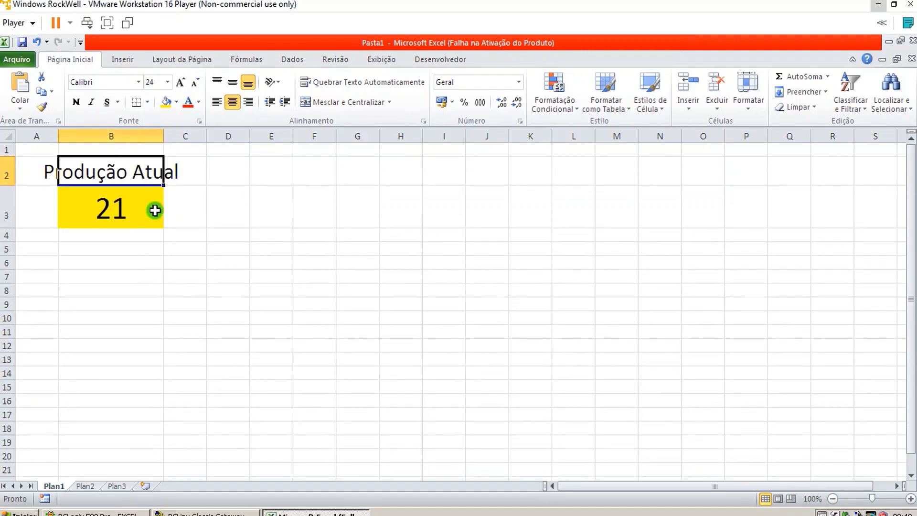
{"action": "double_click", "coordinate": [164, 137]}
{"action": "left_click", "coordinate": [261, 235]}
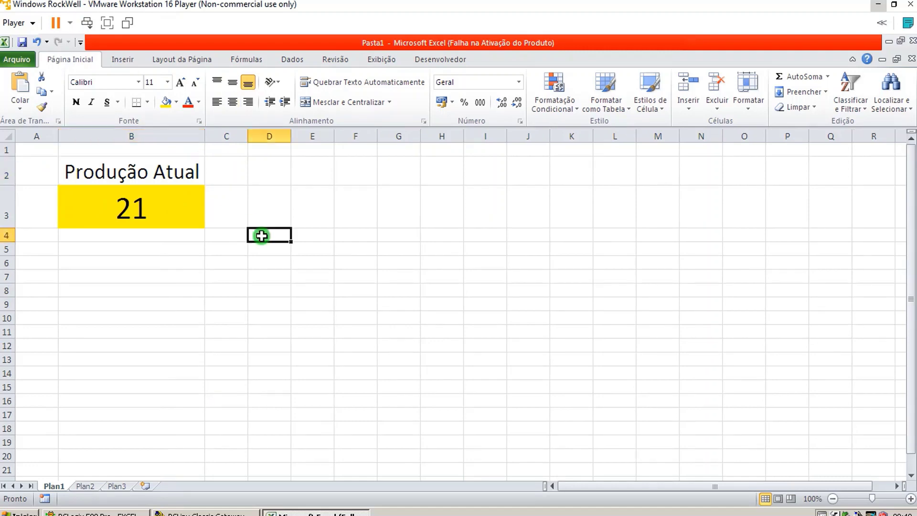
{"action": "left_click", "coordinate": [129, 172]}
{"action": "left_click_drag", "start_coordinate": [129, 172], "coordinate": [129, 211]}
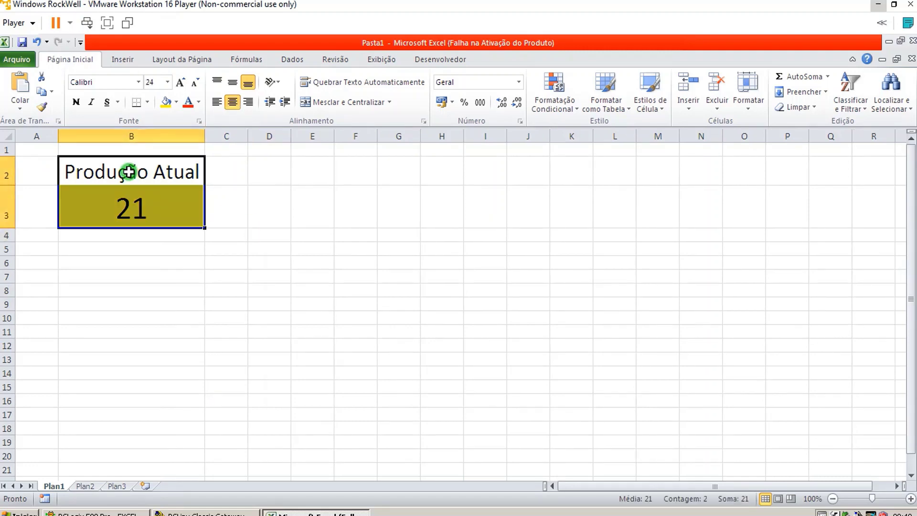
{"action": "left_click", "coordinate": [150, 101]}
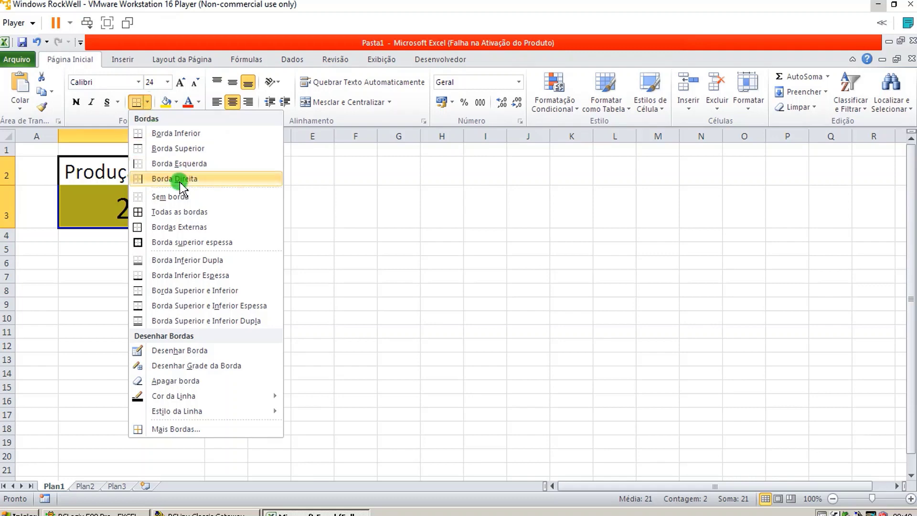
{"action": "left_click", "coordinate": [179, 212]}
{"action": "left_click", "coordinate": [256, 219]}
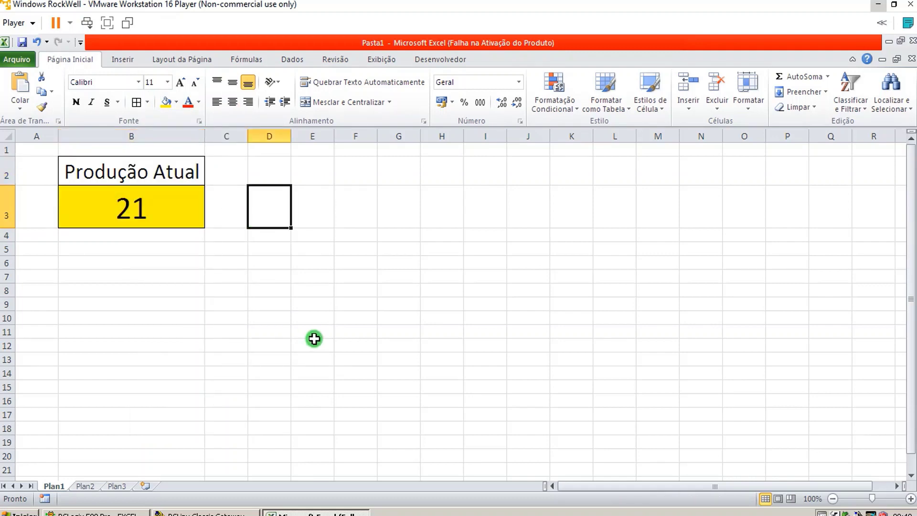
{"action": "left_click", "coordinate": [259, 335]}
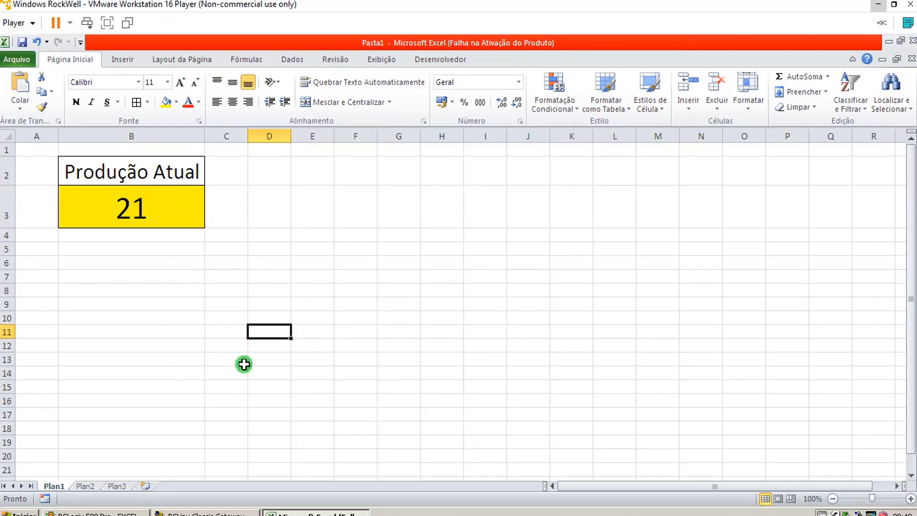
- Compare Excel's linked cell with the RSLogix counter side by side, then maximize Excel reading 13
{"action": "left_click", "coordinate": [130, 511]}
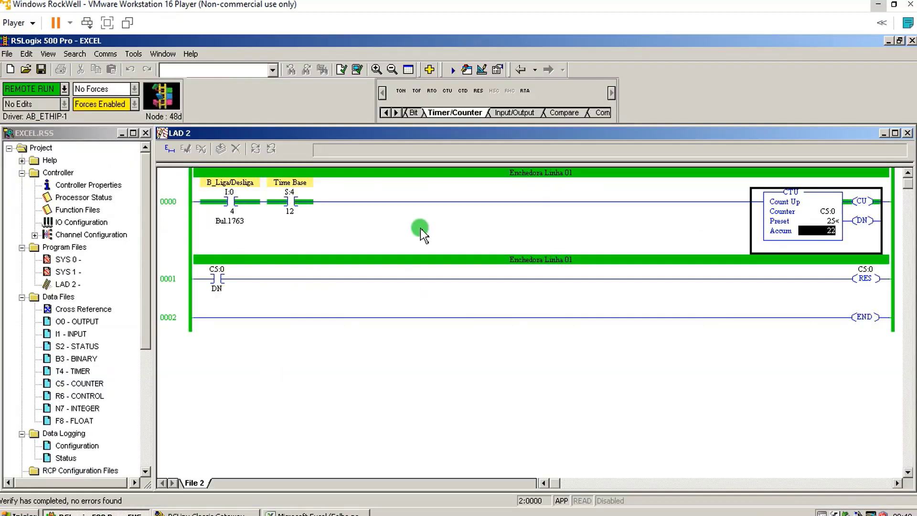
{"action": "left_click", "coordinate": [318, 512]}
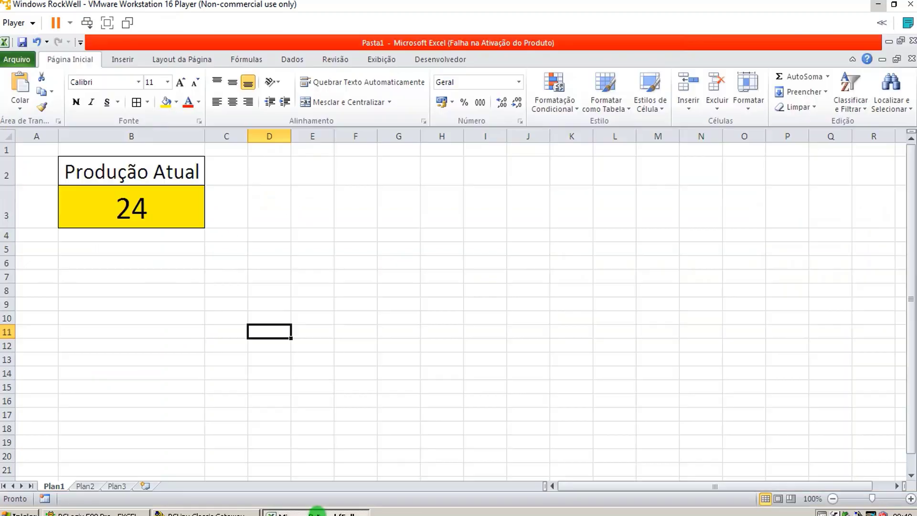
{"action": "left_click", "coordinate": [901, 43]}
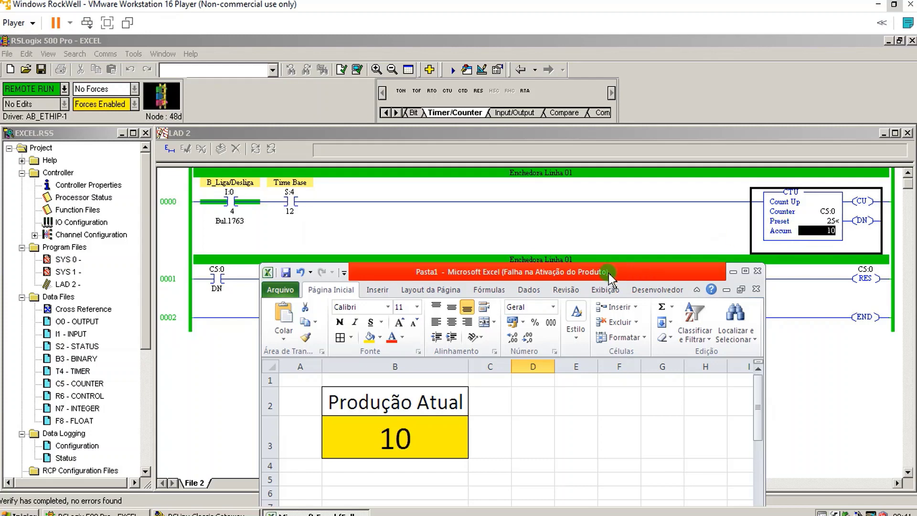
{"action": "mouse_move", "coordinate": [608, 273]}
{"action": "left_mouse_down"}
{"action": "mouse_move", "coordinate": [572, 207]}
{"action": "mouse_move", "coordinate": [515, 147]}
{"action": "mouse_move", "coordinate": [511, 127]}
{"action": "left_mouse_up"}
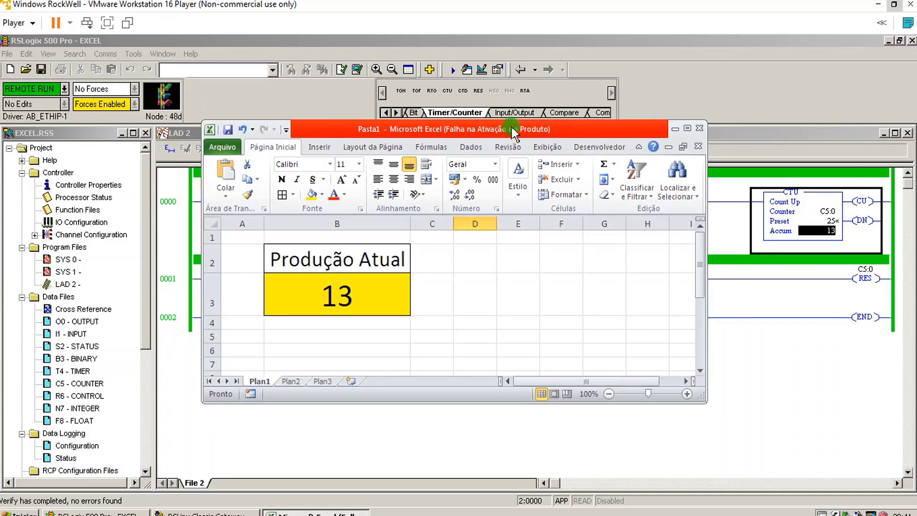
{"action": "left_click_drag", "start_coordinate": [705, 231], "coordinate": [776, 231]}
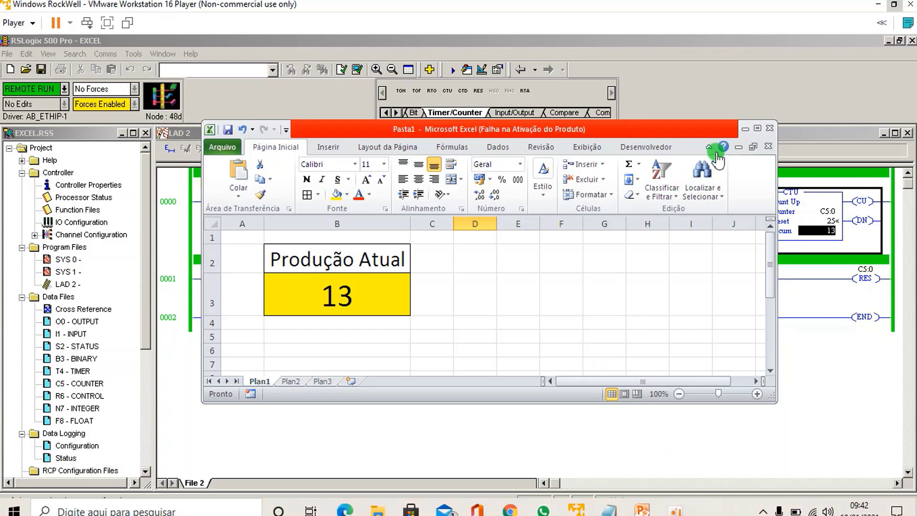
{"action": "left_click", "coordinate": [756, 128]}
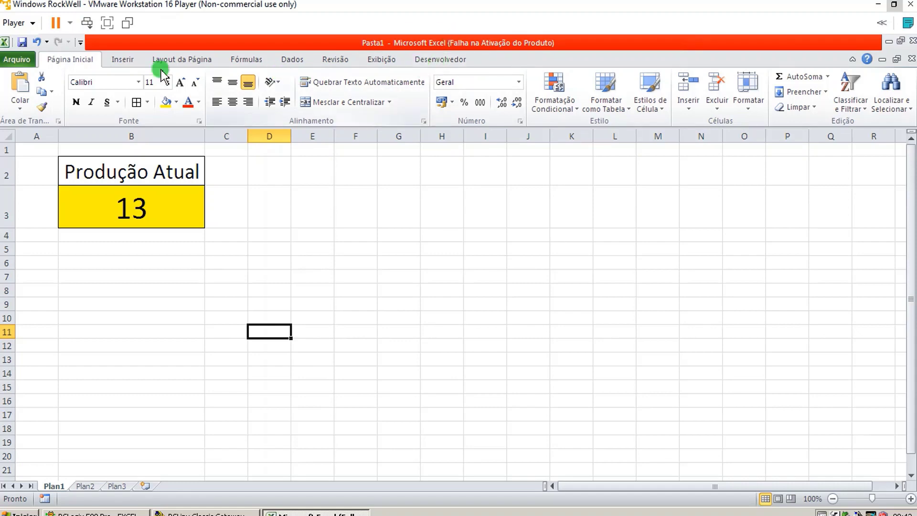
{"action": "left_click", "coordinate": [24, 61]}
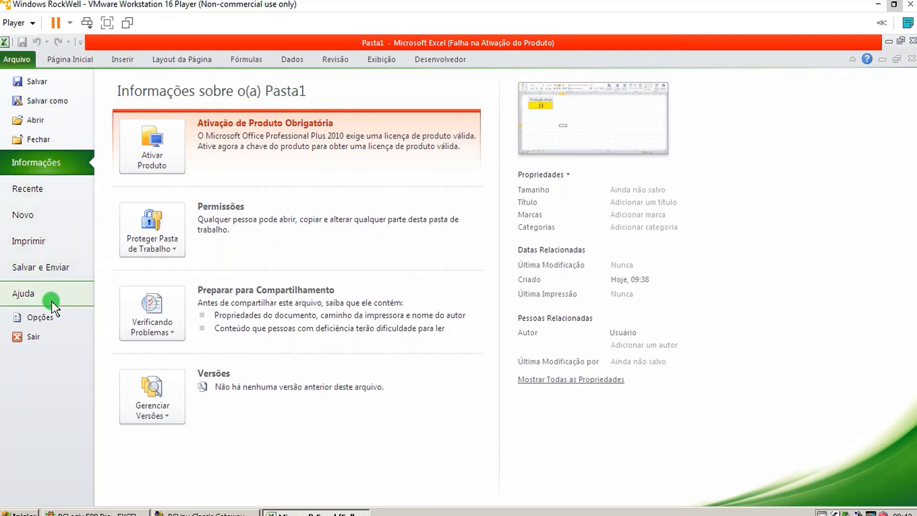
{"action": "left_click", "coordinate": [51, 317]}
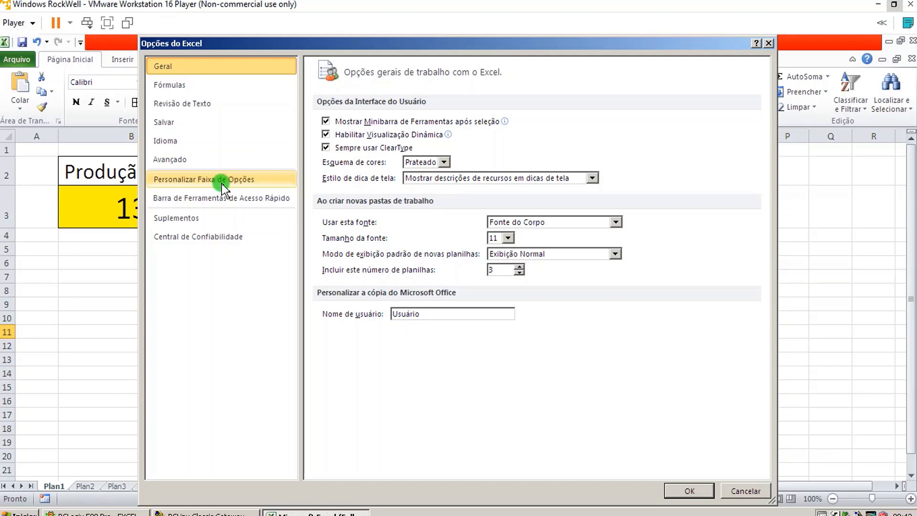
{"action": "left_click", "coordinate": [221, 183]}
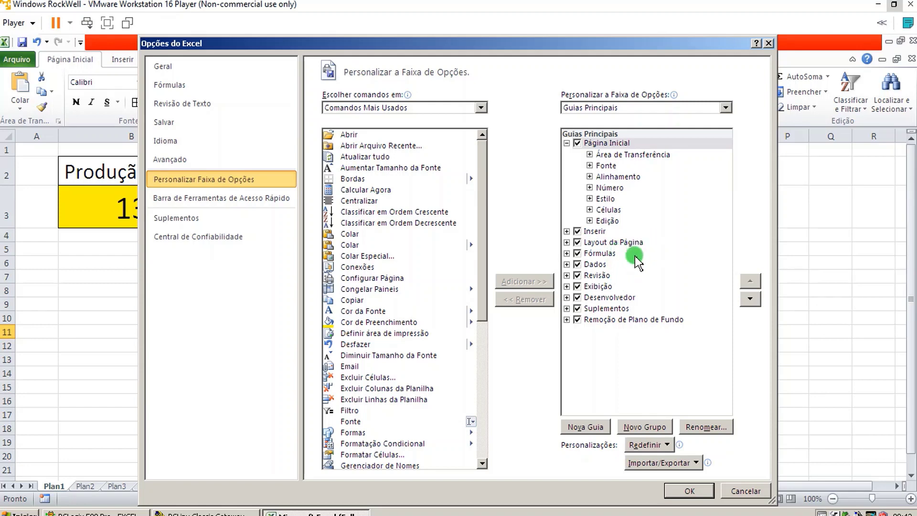
{"action": "left_click", "coordinate": [577, 297]}
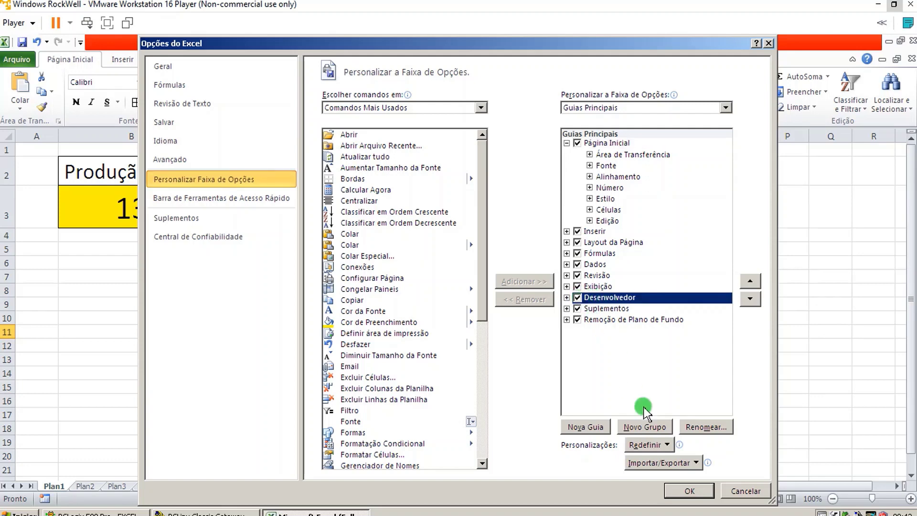
{"action": "left_click", "coordinate": [689, 490]}
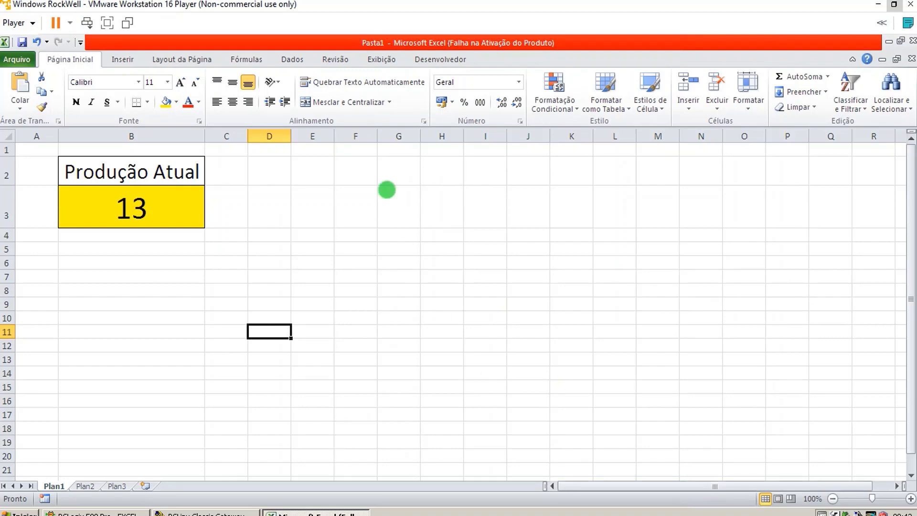
- Open Visual Basic from the Desenvolvedor tab and open the Plan1 (Plan1) code window
{"action": "left_click", "coordinate": [439, 67]}
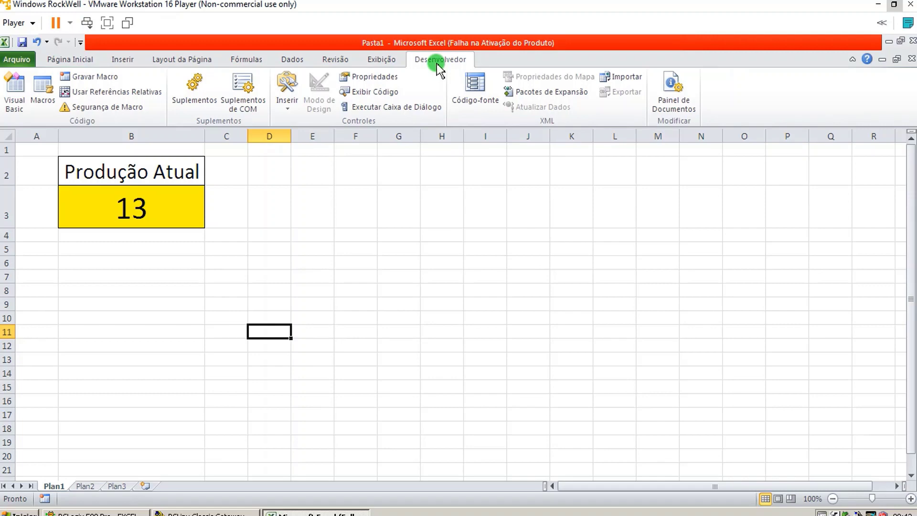
{"action": "left_click", "coordinate": [14, 95]}
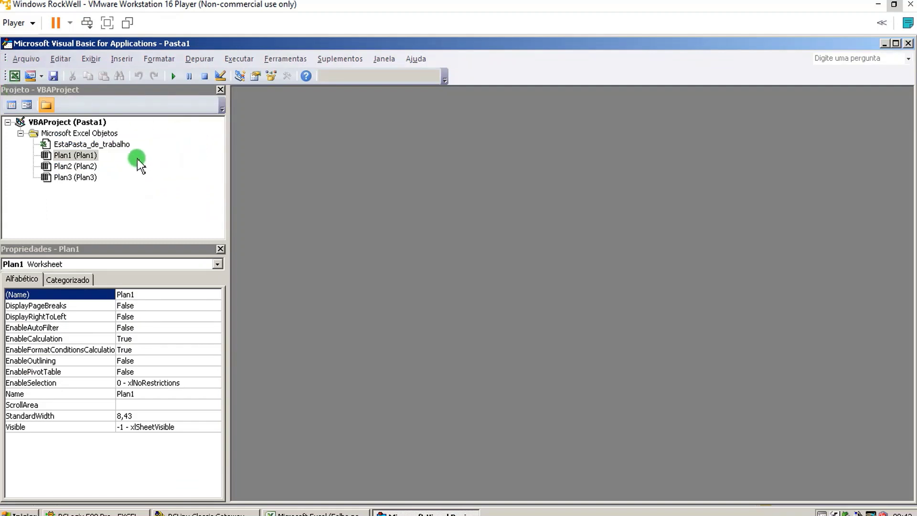
{"action": "double_click", "coordinate": [65, 156]}
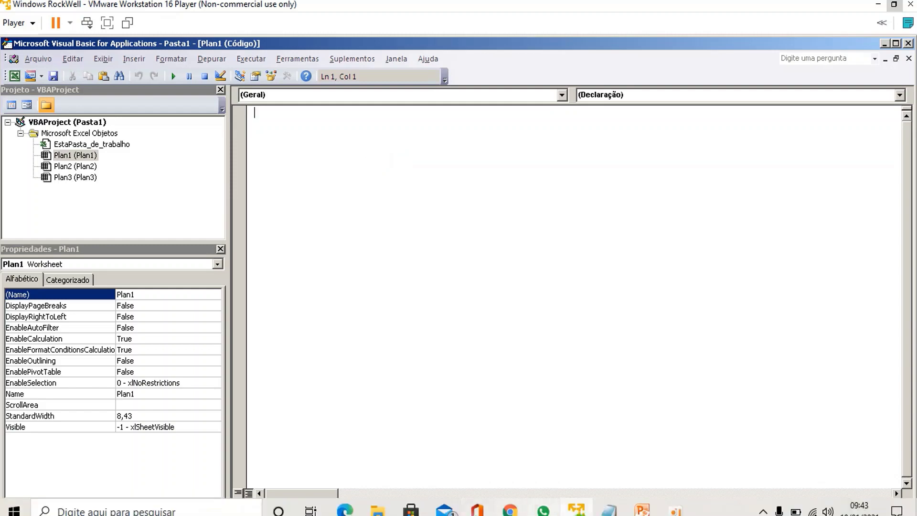
- Paste the Write_Word macro from Notepad into Plan1 and clear the DDEInitiate topic to empty quotes
{"action": "left_click", "coordinate": [609, 512]}
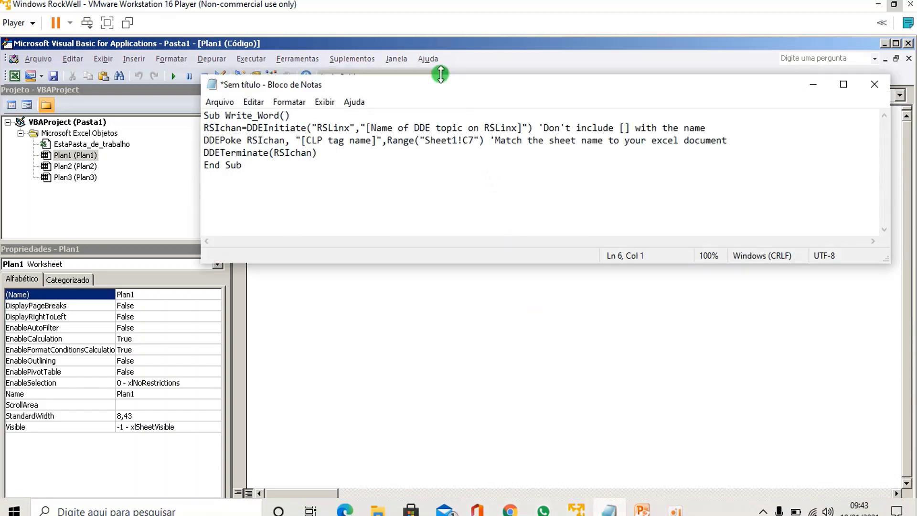
{"action": "left_click_drag", "start_coordinate": [440, 75], "coordinate": [508, 210]}
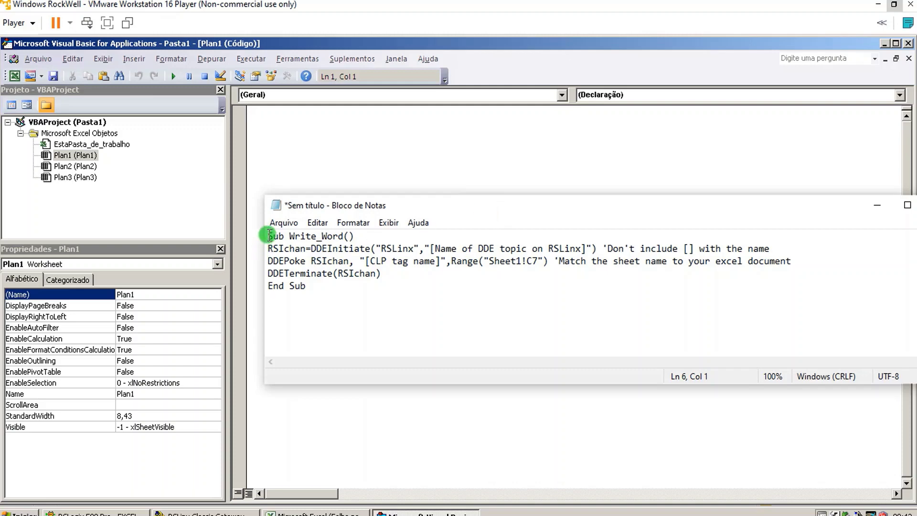
{"action": "left_click_drag", "start_coordinate": [267, 236], "coordinate": [306, 285]}
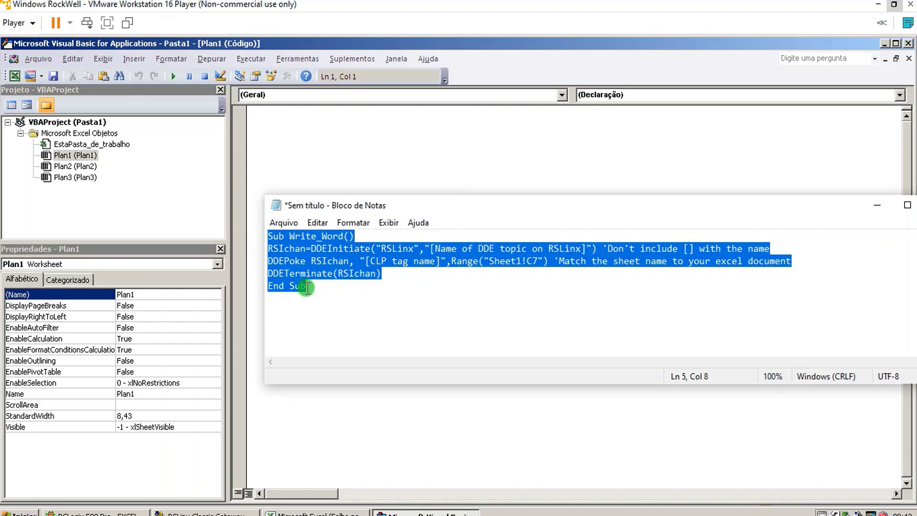
{"action": "left_click", "coordinate": [258, 115]}
{"action": "type", "text": "Sub Write_Word() RSIchan = DDEInitiate(\"RSLinx\", \"[Name of DDE topic on RSLinx]\") 'Don't include [] with the name DDEPoke RSIchan, \"[CLP tag name]\", Range(\"Sheet1!C7\") 'Match the sheet name to your excel document DDETerminate (RSIchan) End Sub"}
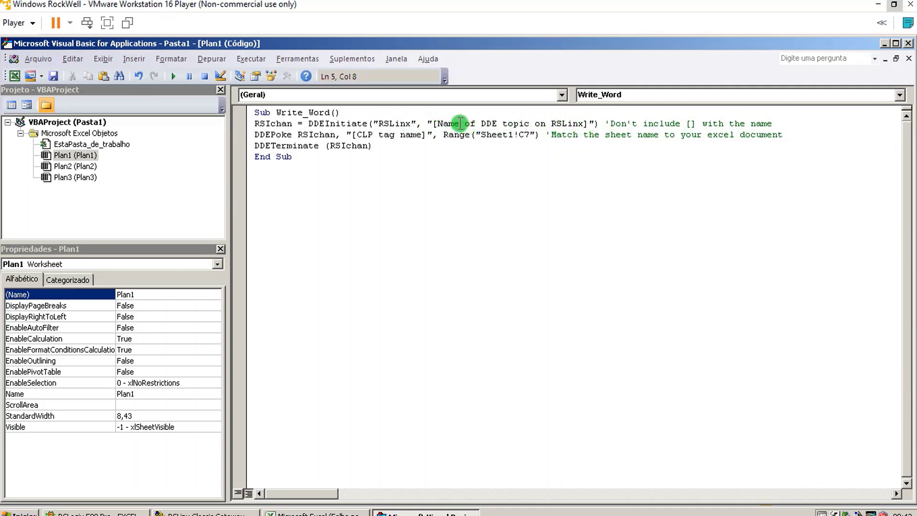
{"action": "left_click_drag", "start_coordinate": [433, 123], "coordinate": [591, 123]}
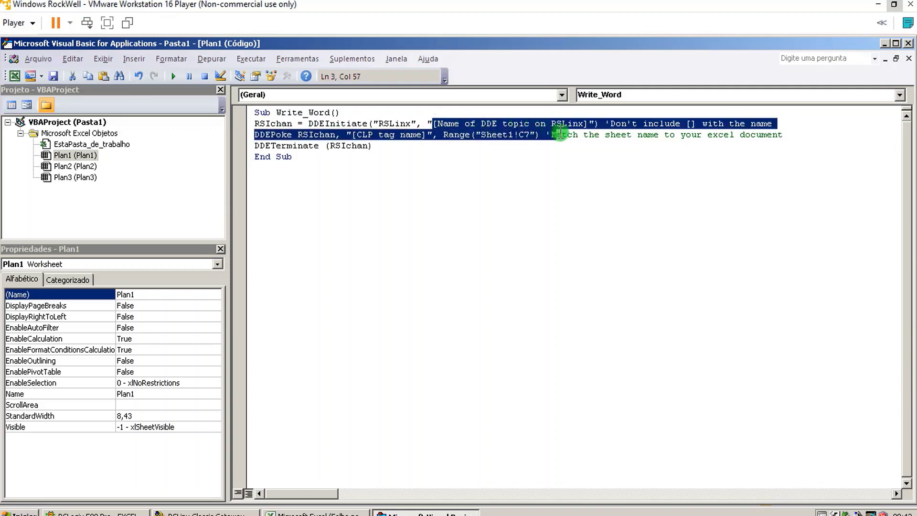
{"action": "key", "text": "Delete"}
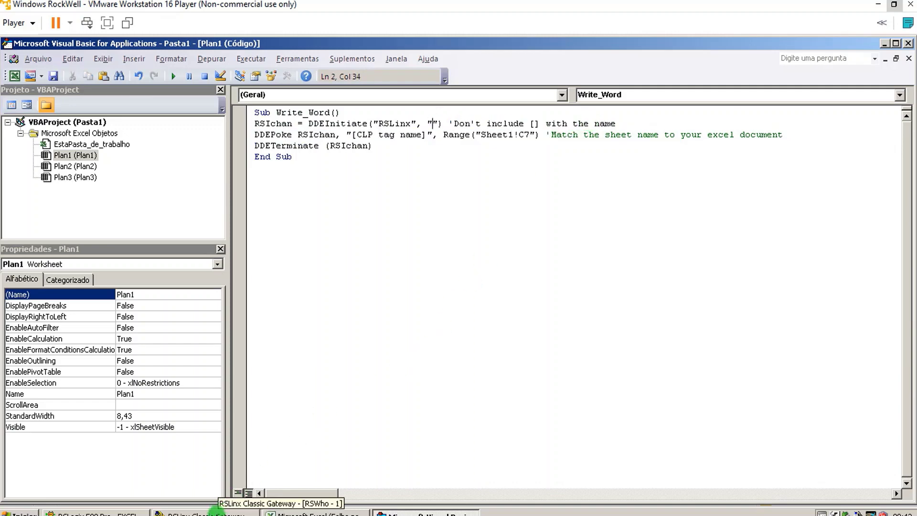
- Confirm the DadosExcel topic in RSLinx Topic Configuration, then enter DadosExcel as the DDEInitiate topic
{"action": "left_click", "coordinate": [216, 514]}
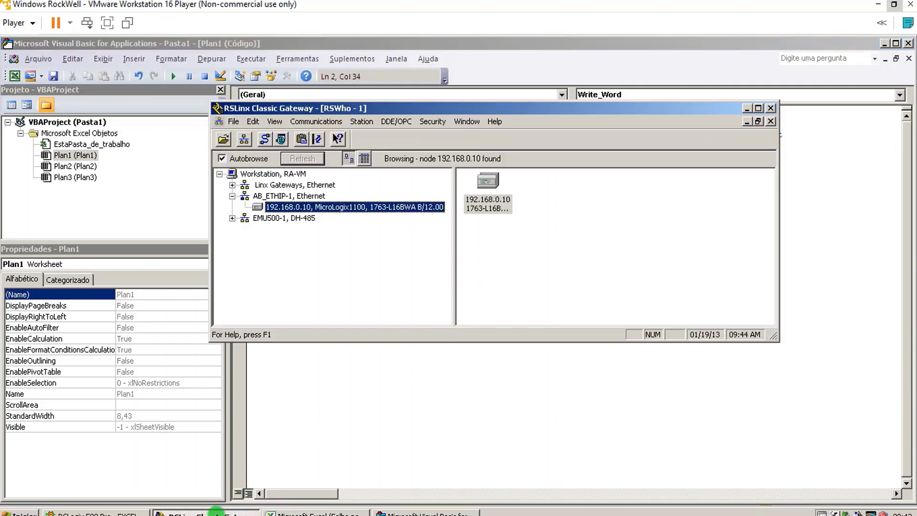
{"action": "left_click", "coordinate": [396, 121]}
{"action": "left_click", "coordinate": [402, 133]}
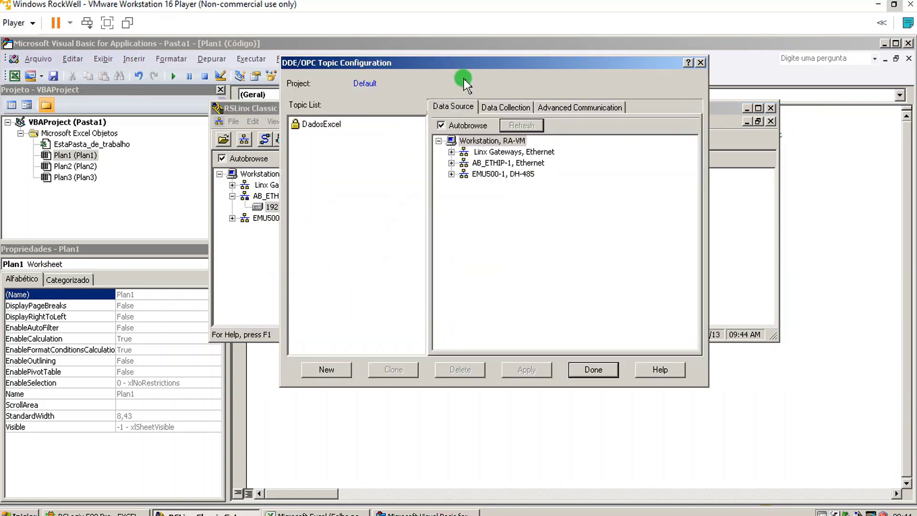
{"action": "left_click", "coordinate": [700, 62]}
{"action": "left_click", "coordinate": [746, 108]}
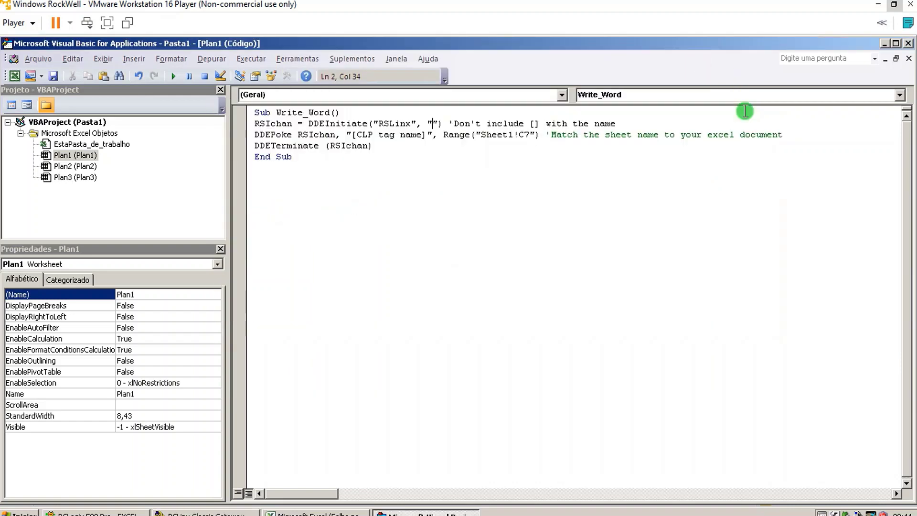
{"action": "type", "text": "D"}
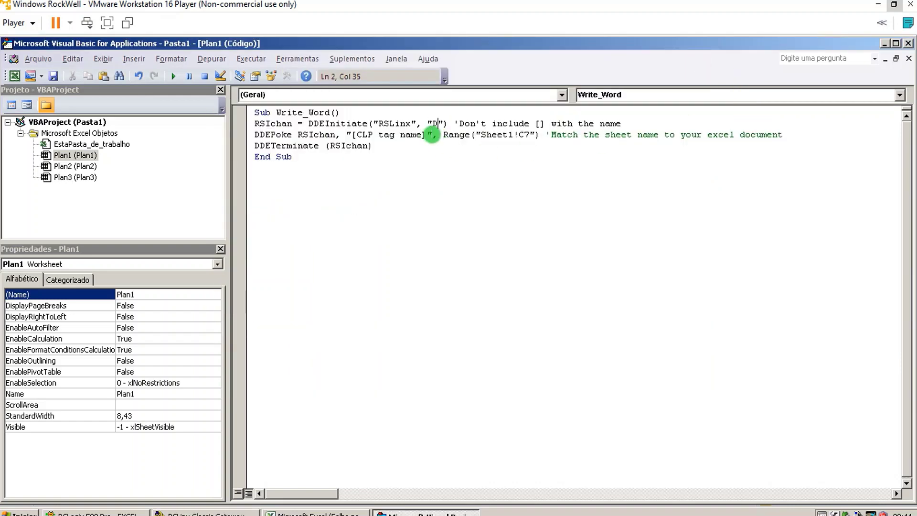
{"action": "type", "text": "ad"}
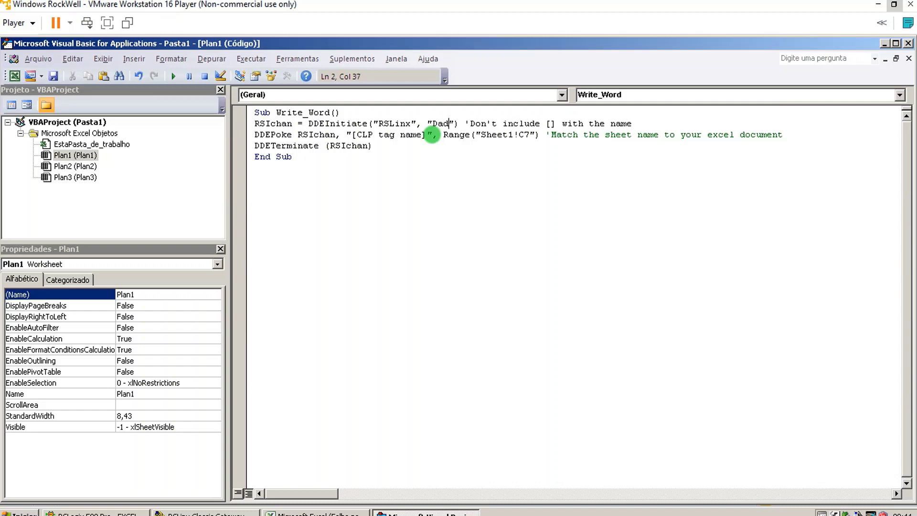
{"action": "type", "text": "osExcel"}
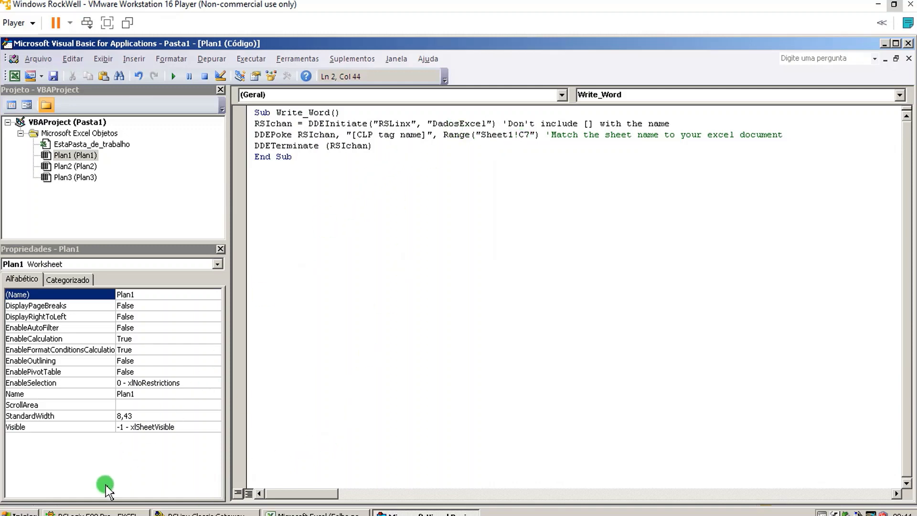
{"action": "left_click", "coordinate": [98, 513]}
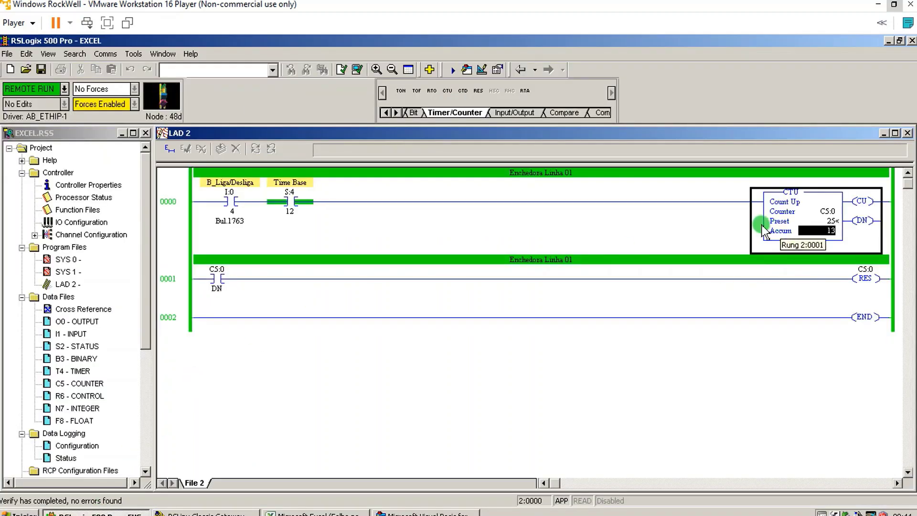
{"action": "double_click", "coordinate": [79, 385]}
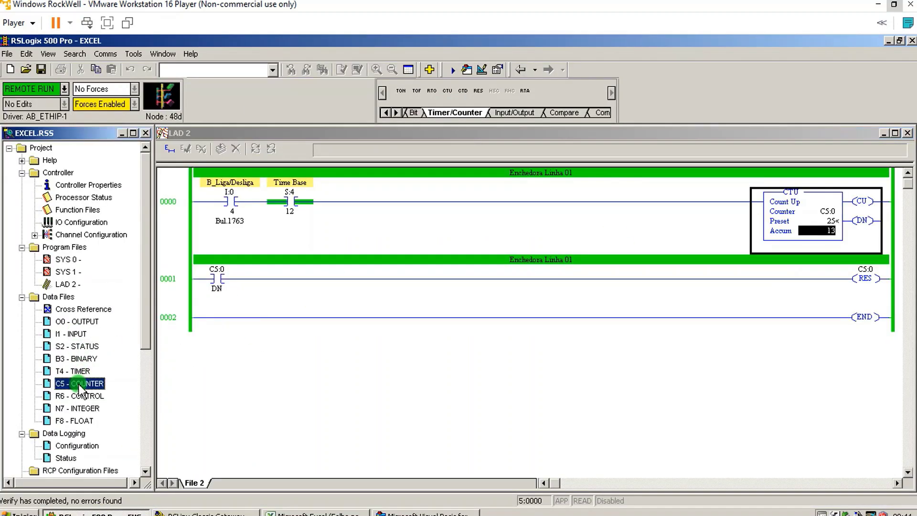
{"action": "left_click", "coordinate": [247, 251]}
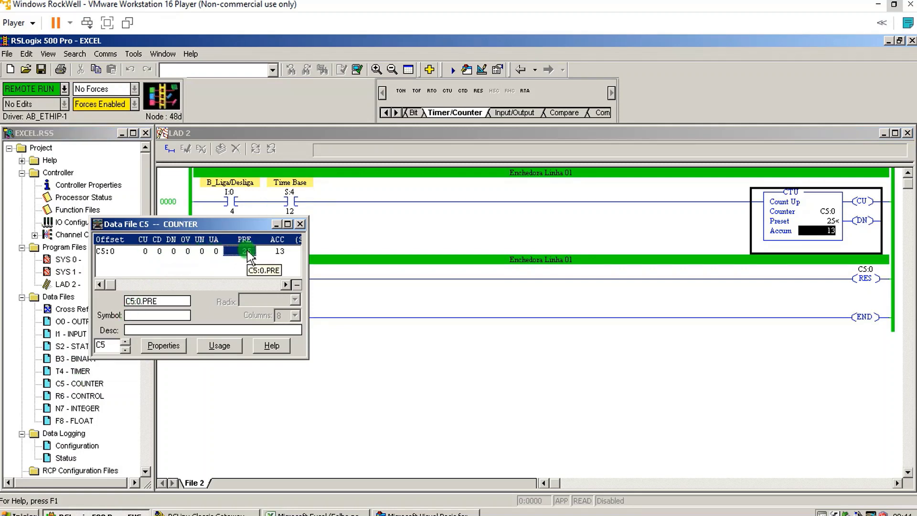
{"action": "double_click", "coordinate": [161, 302]}
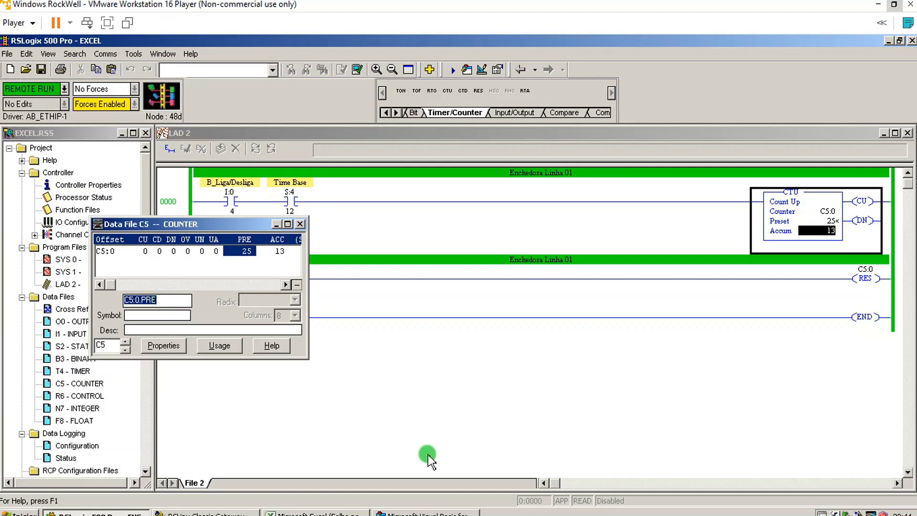
{"action": "left_click", "coordinate": [404, 508]}
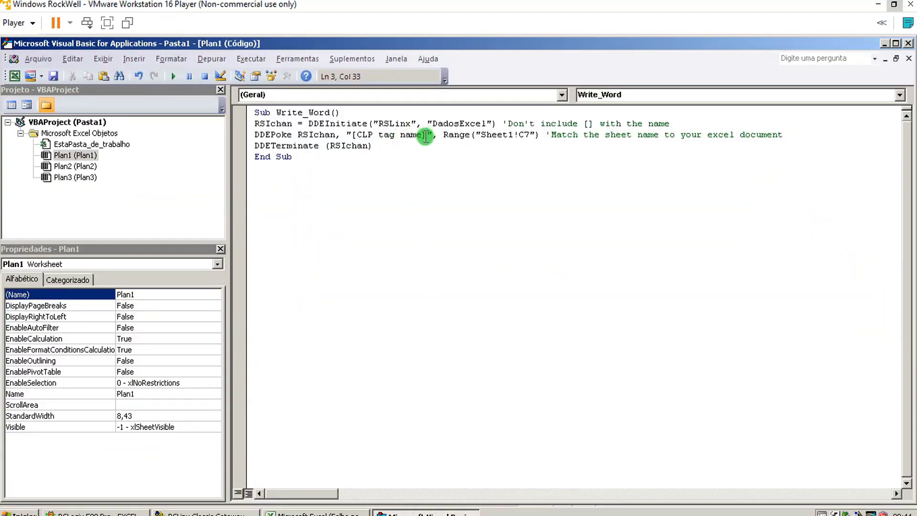
- Replace the placeholder tag name in Write_Word with C5:0.PRE
{"action": "key", "text": "BackSpace"}
{"action": "key", "text": "BackSpace"}
{"action": "key", "text": "BackSpace"}
{"action": "key", "text": "BackSpace"}
{"action": "key", "text": "BackSpace"}
{"action": "key", "text": "BackSpace"}
{"action": "key", "text": "BackSpace"}
{"action": "key", "text": "BackSpace"}
{"action": "key", "text": "BackSpace"}
{"action": "key", "text": "BackSpace"}
{"action": "key", "text": "BackSpace"}
{"action": "key", "text": "BackSpace"}
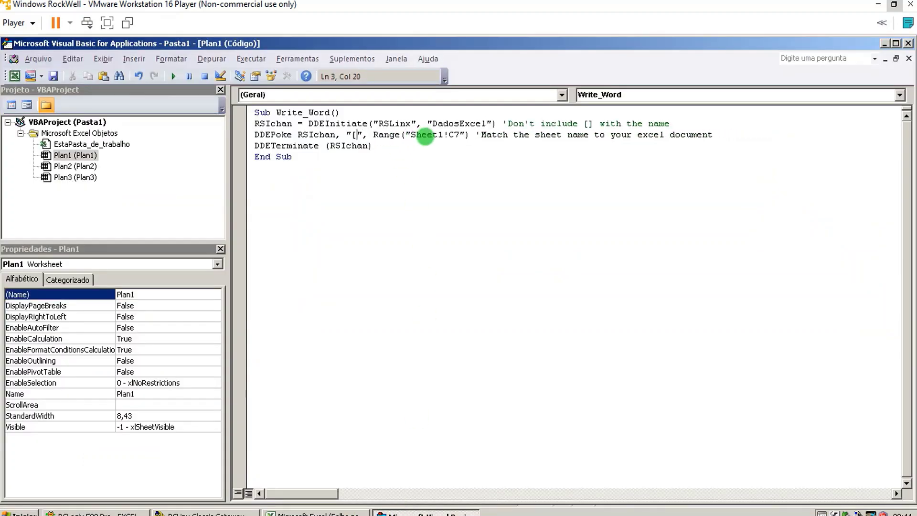
{"action": "key", "text": "BackSpace"}
{"action": "type", "text": "C5:0.PRE"}
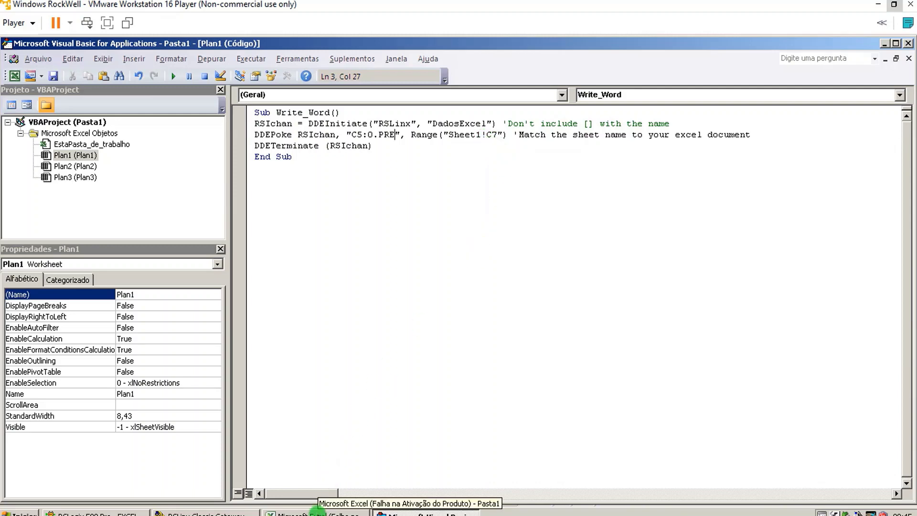
- Change the DDEPoke range reference from Sheet1!C7 to Plan1!B6
{"action": "left_click", "coordinate": [317, 512]}
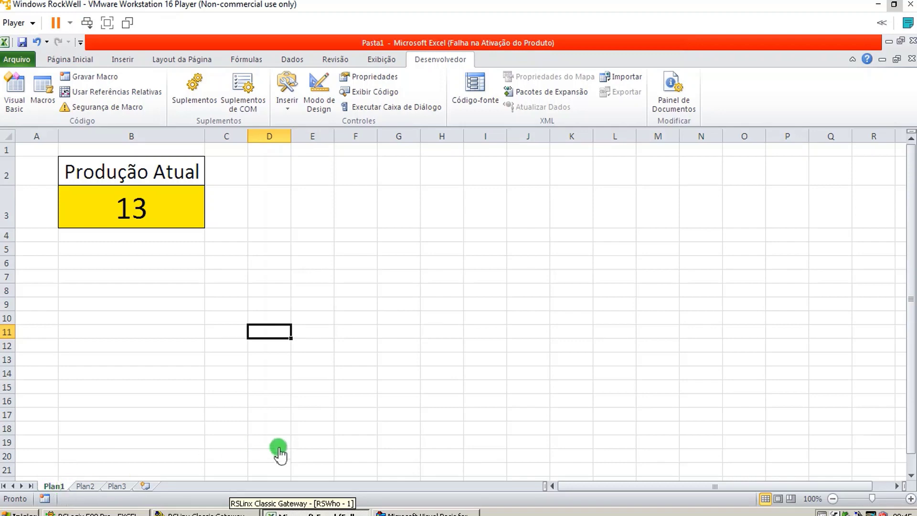
{"action": "left_click", "coordinate": [411, 512]}
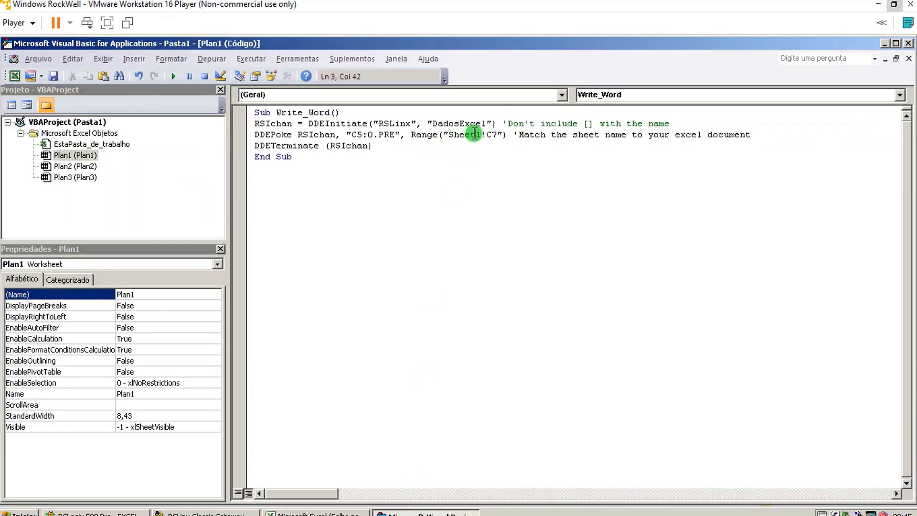
{"action": "key", "text": "BackSpace"}
{"action": "key", "text": "BackSpace"}
{"action": "key", "text": "BackSpace"}
{"action": "key", "text": "BackSpace"}
{"action": "key", "text": "BackSpace"}
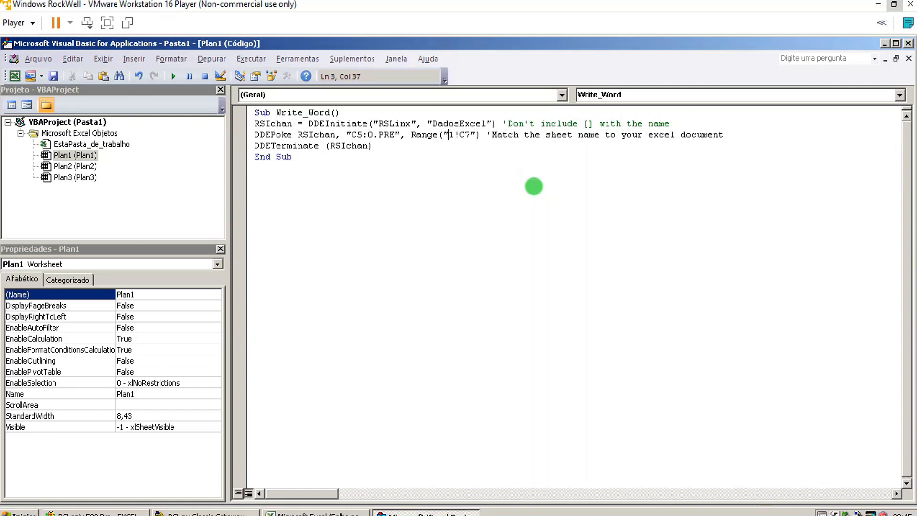
{"action": "type", "text": "Pla"}
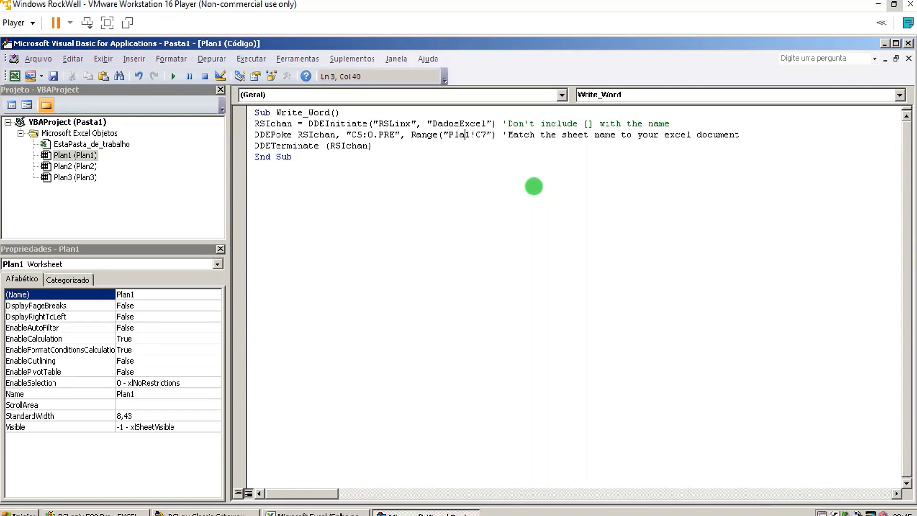
{"action": "type", "text": "n"}
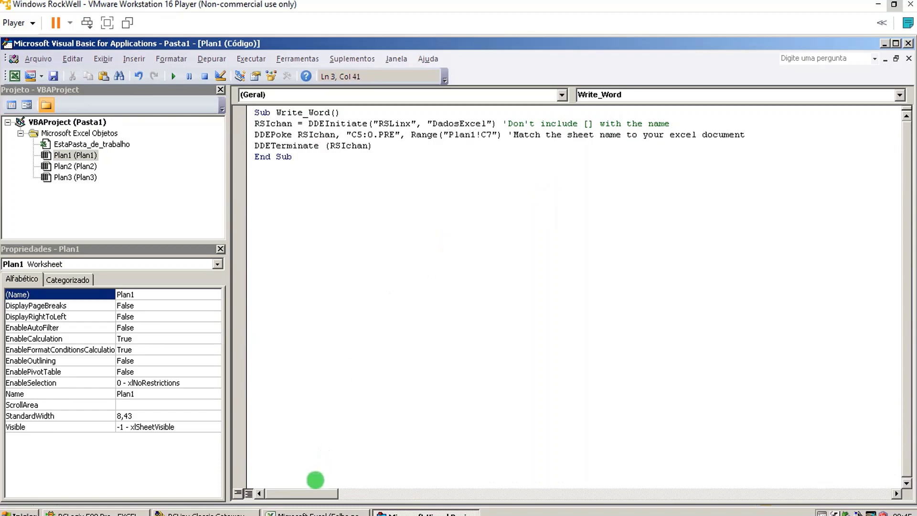
{"action": "left_click", "coordinate": [306, 511]}
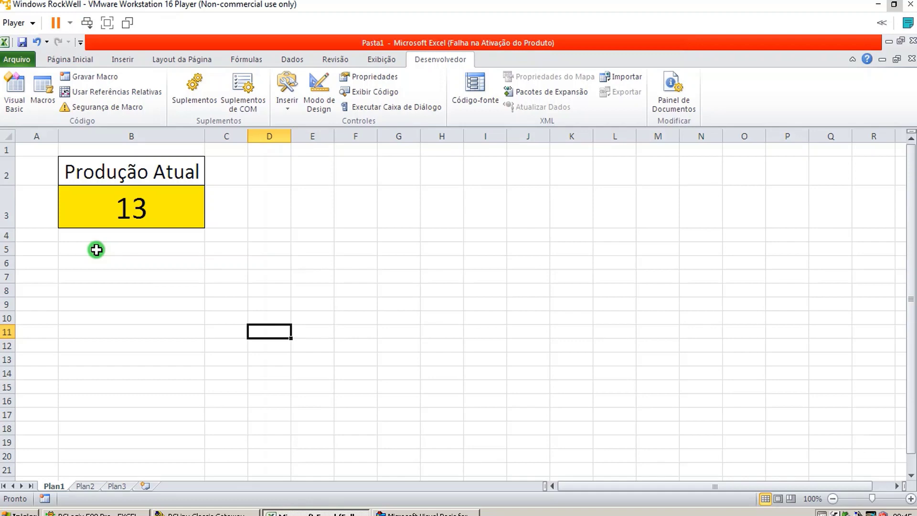
{"action": "left_click", "coordinate": [92, 266]}
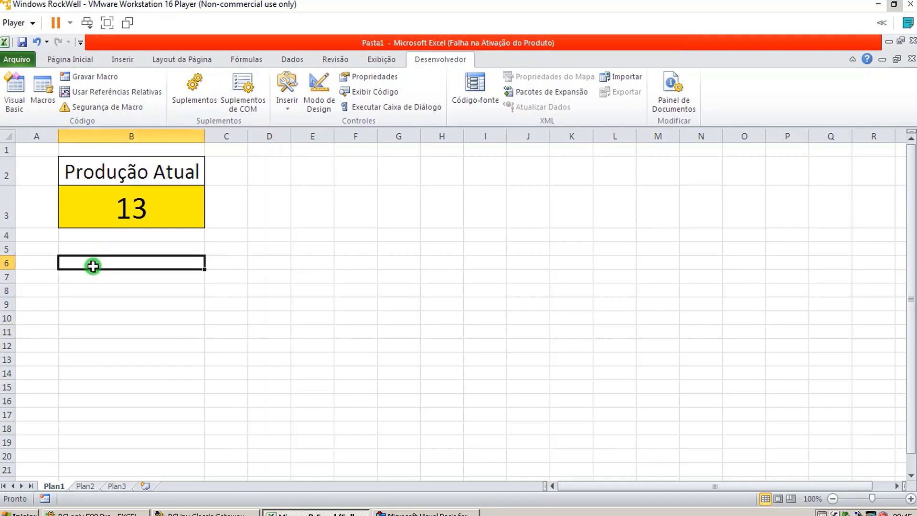
{"action": "left_click", "coordinate": [413, 512]}
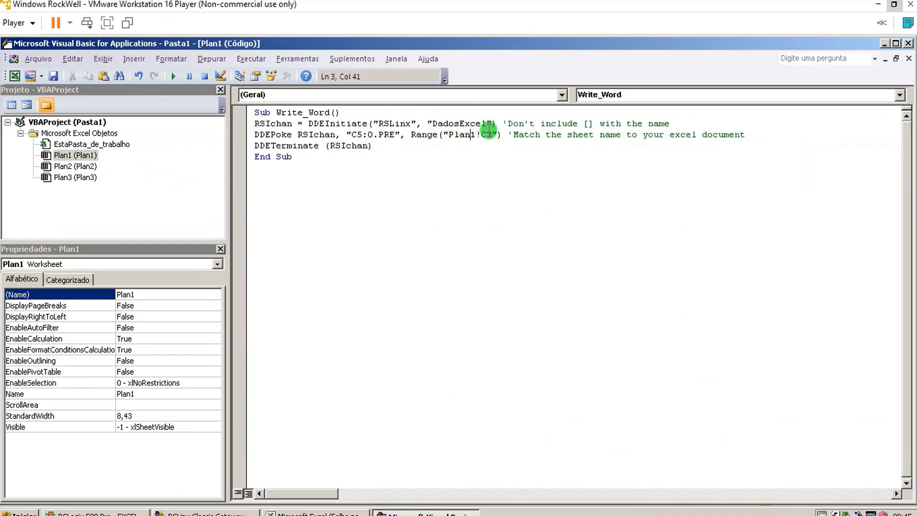
{"action": "key", "text": "BackSpace"}
{"action": "key", "text": "BackSpace"}
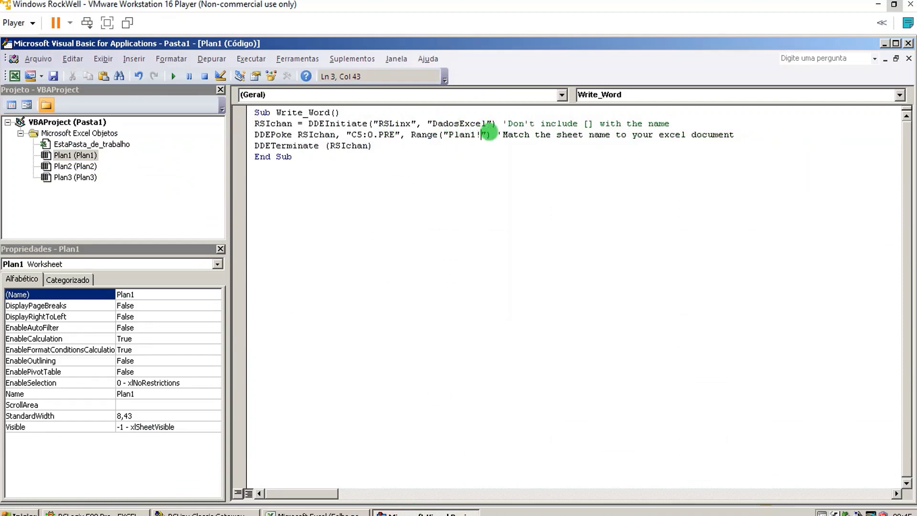
{"action": "type", "text": "B6"}
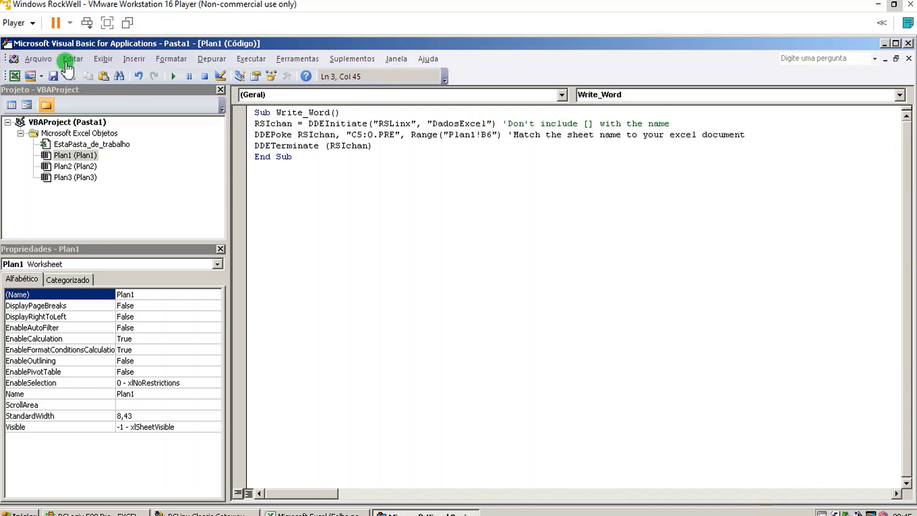
- Save the workbook as VBA in Programas\EXCEL with the Excel Macro-Enabled Workbook type
{"action": "left_click", "coordinate": [54, 76]}
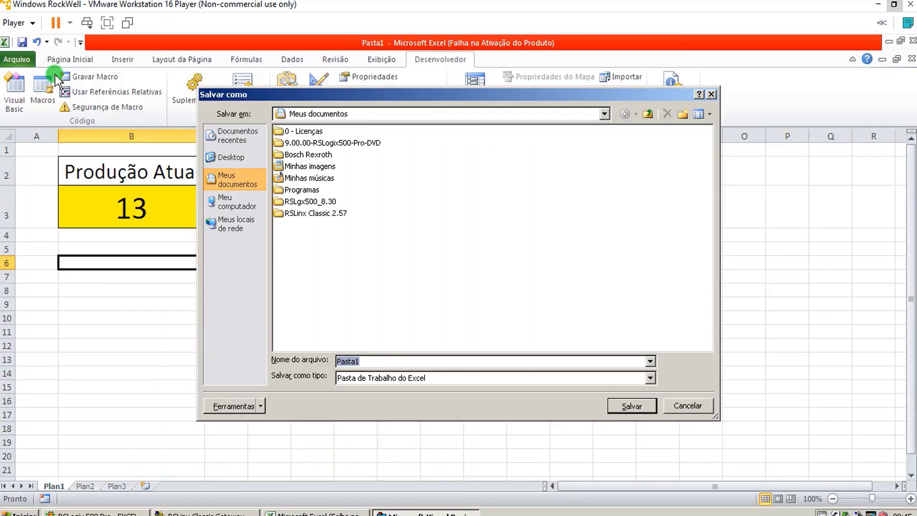
{"action": "left_click", "coordinate": [311, 190]}
{"action": "double_click", "coordinate": [311, 190]}
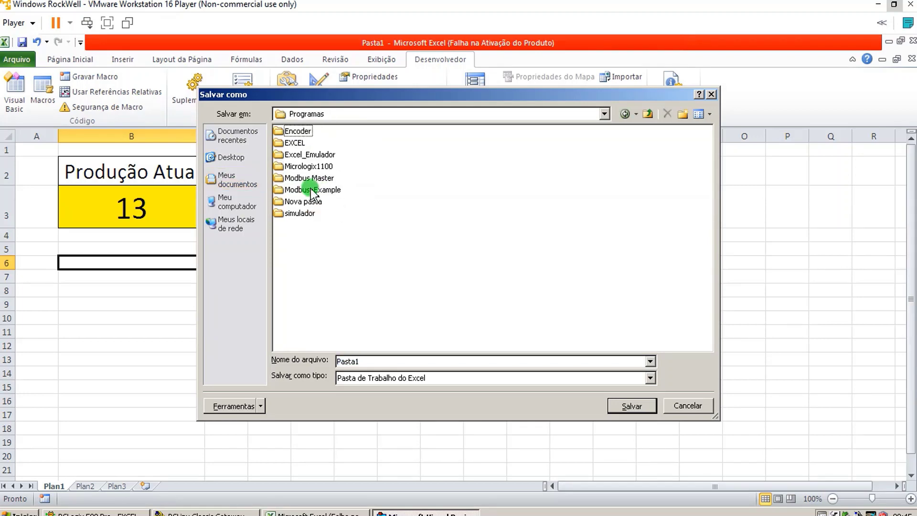
{"action": "double_click", "coordinate": [294, 143]}
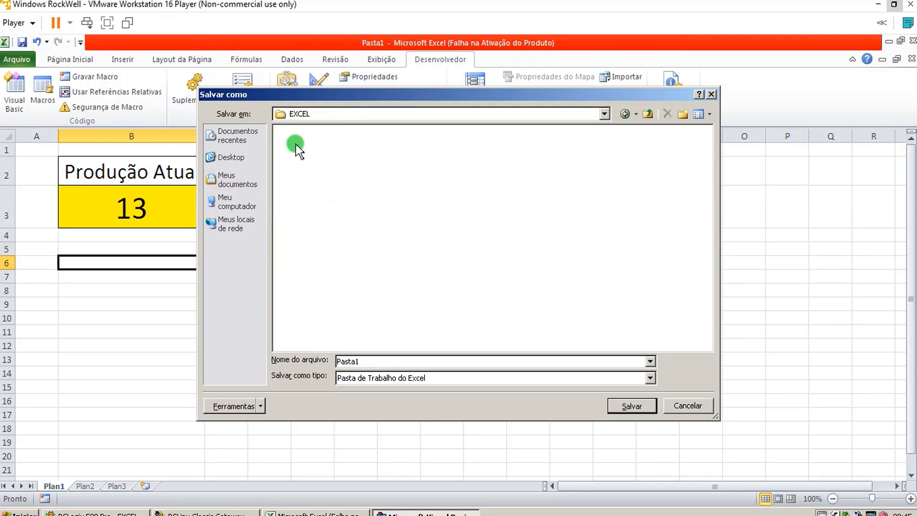
{"action": "left_click", "coordinate": [629, 361]}
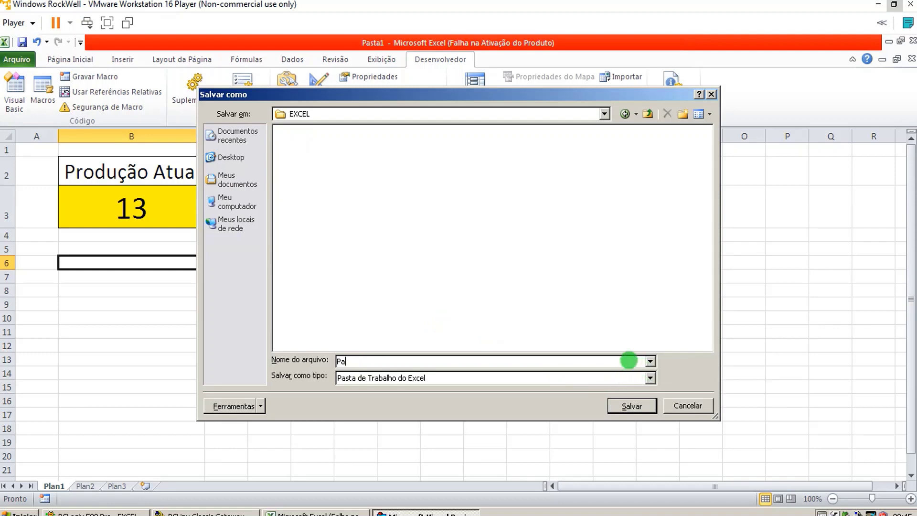
{"action": "key", "text": "BackSpace"}
{"action": "key", "text": "BackSpace"}
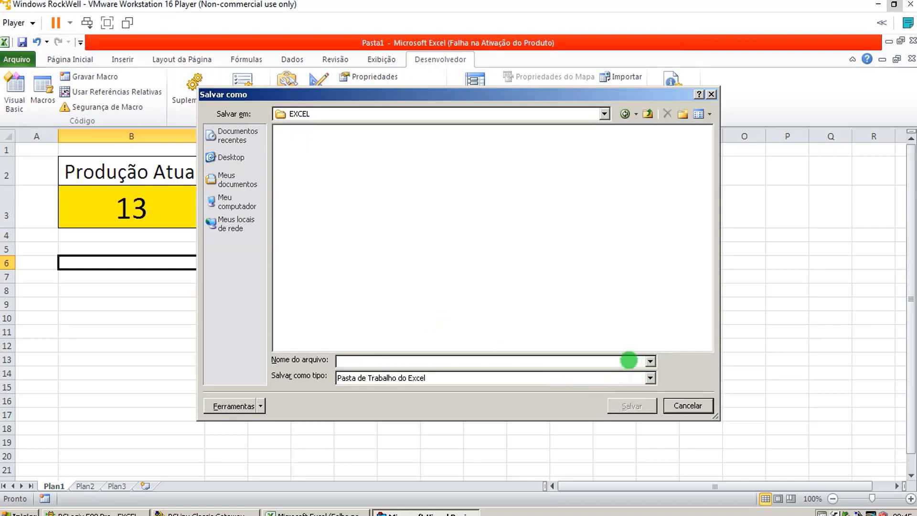
{"action": "type", "text": "VBA"}
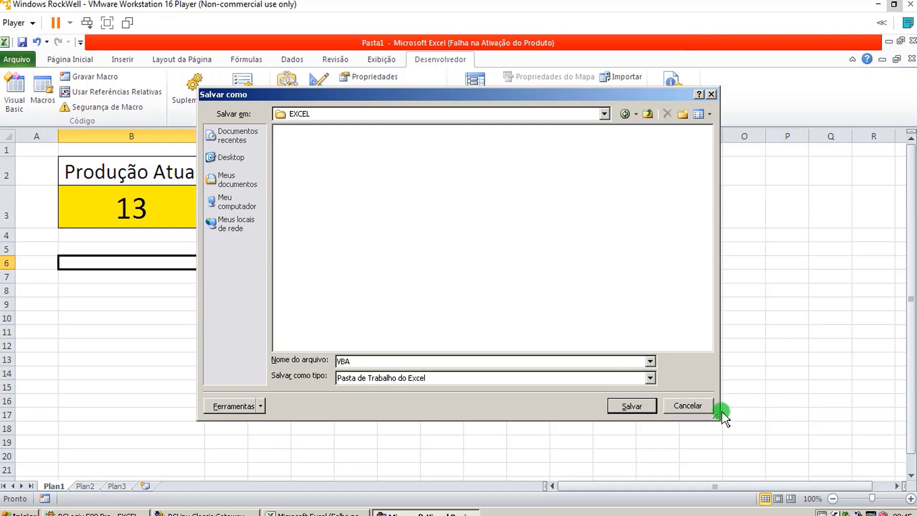
{"action": "left_click", "coordinate": [650, 378]}
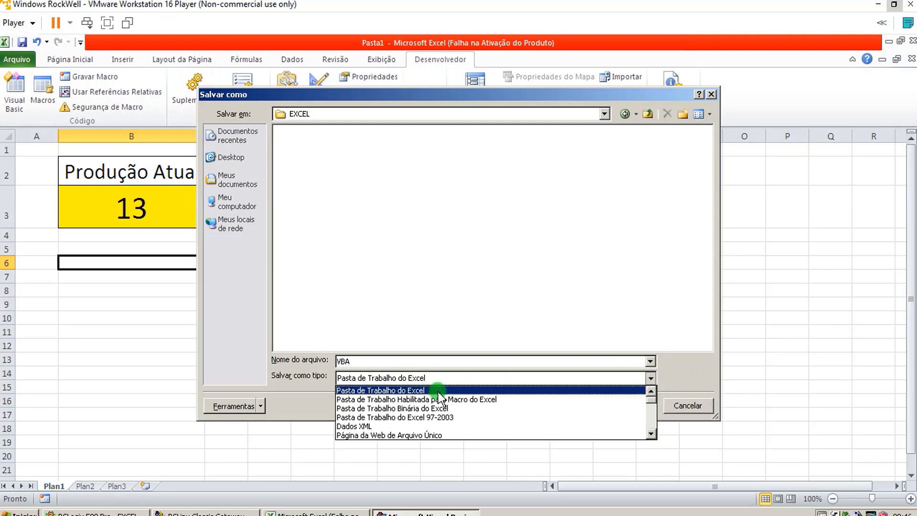
{"action": "left_click", "coordinate": [419, 399]}
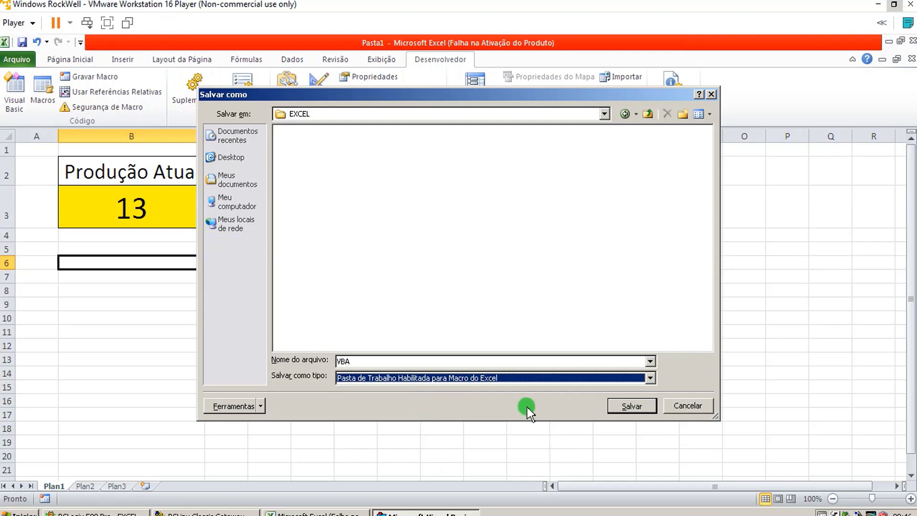
{"action": "left_click", "coordinate": [637, 404]}
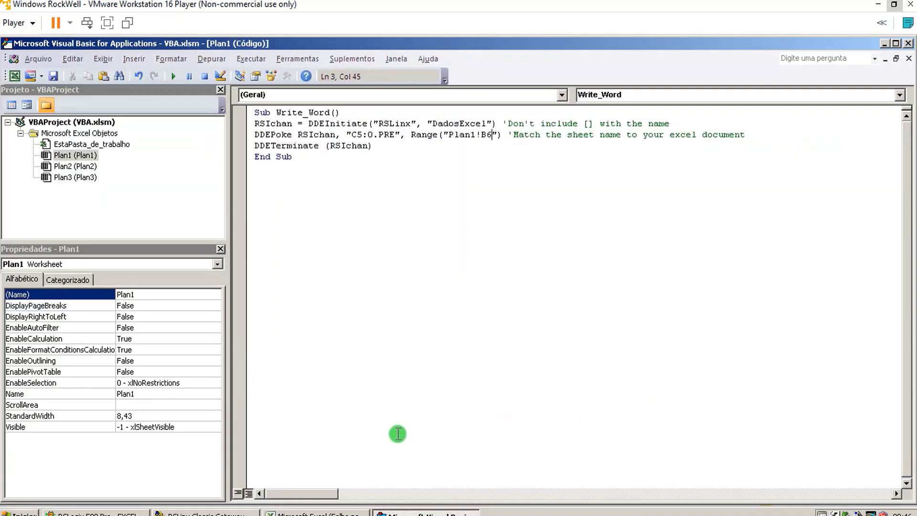
- Give cell B6 all borders and a red fill, and enter the value 100
{"action": "left_click", "coordinate": [331, 510]}
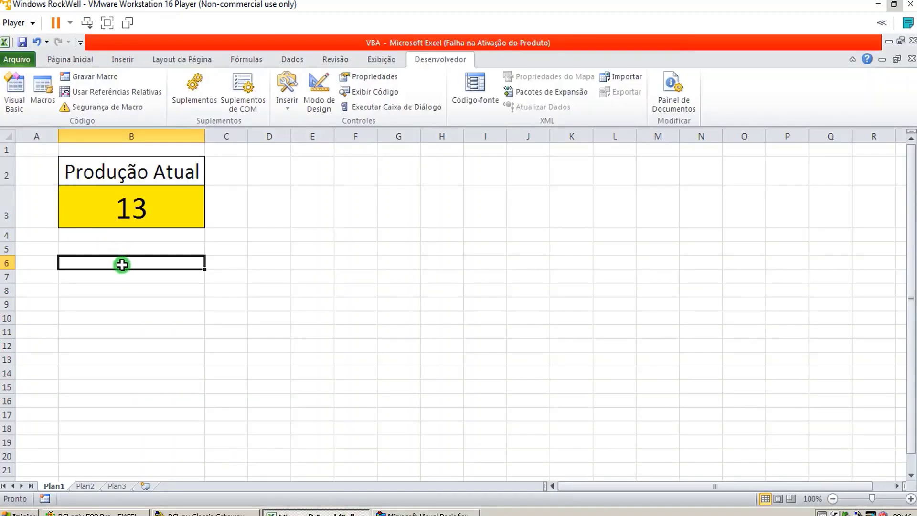
{"action": "left_click", "coordinate": [77, 60]}
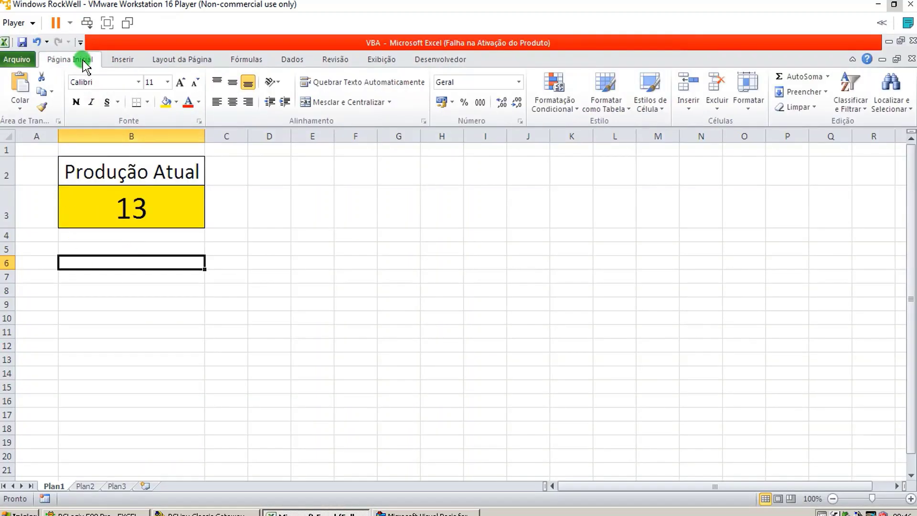
{"action": "left_click", "coordinate": [147, 103]}
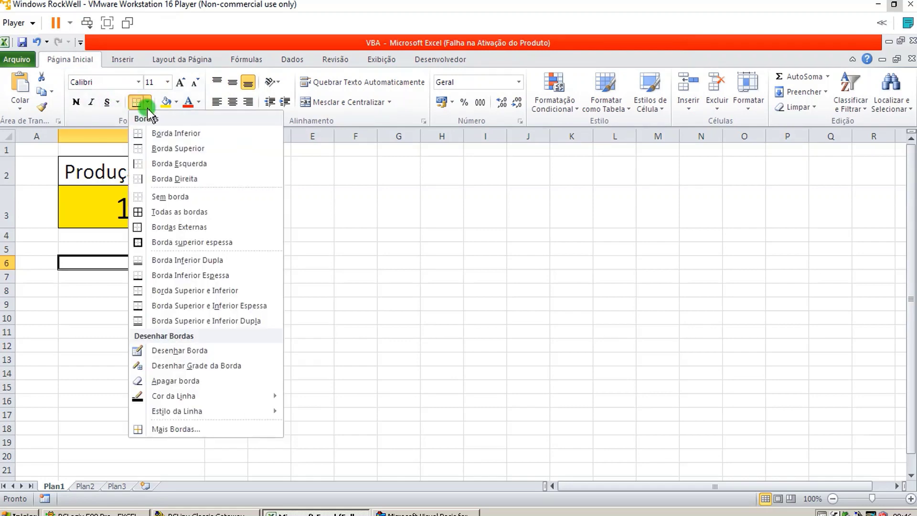
{"action": "left_click", "coordinate": [164, 213]}
{"action": "left_click", "coordinate": [176, 102]}
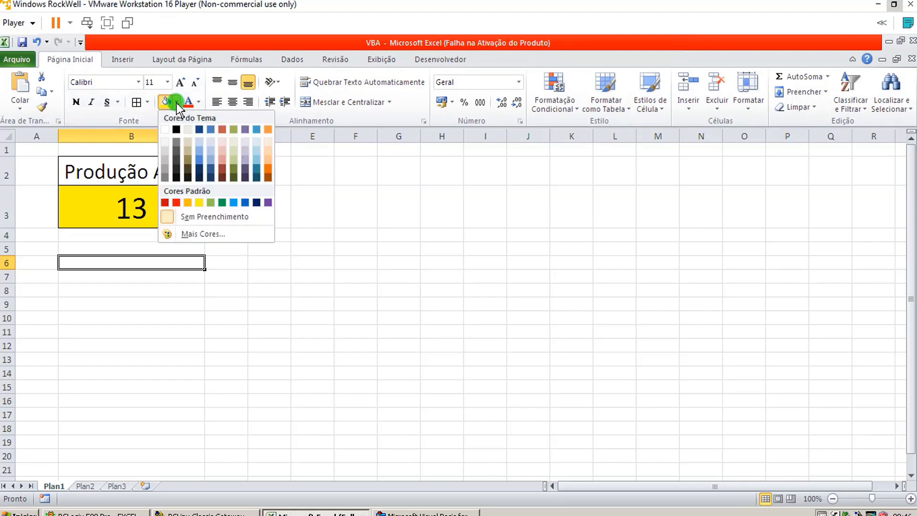
{"action": "left_click", "coordinate": [175, 201]}
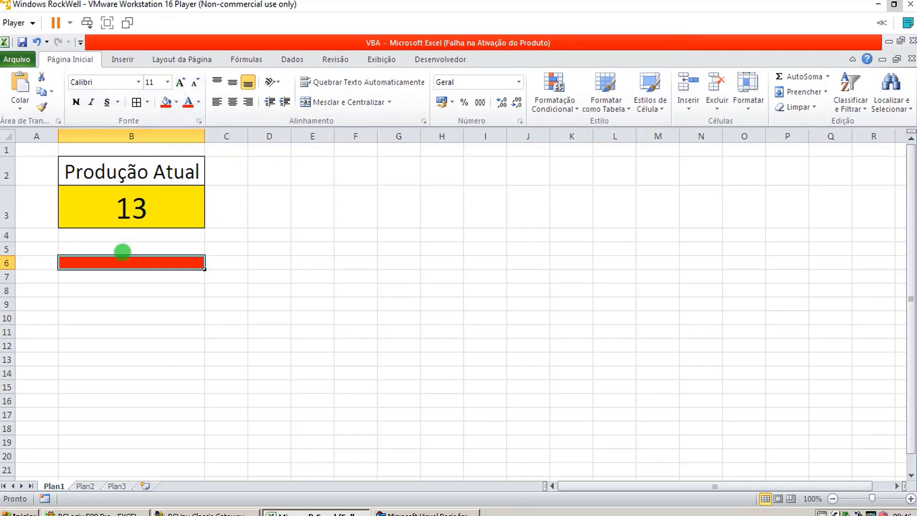
{"action": "double_click", "coordinate": [116, 264]}
{"action": "type", "text": "100"}
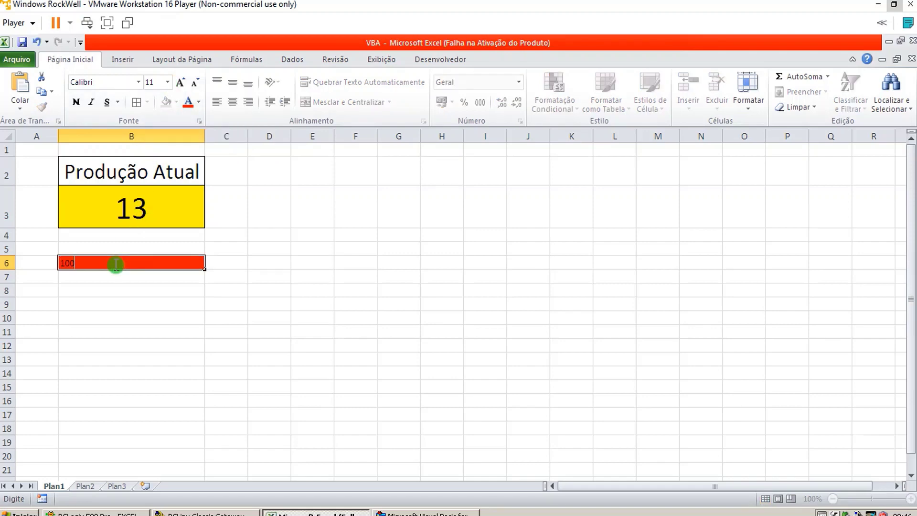
{"action": "left_click", "coordinate": [260, 199]}
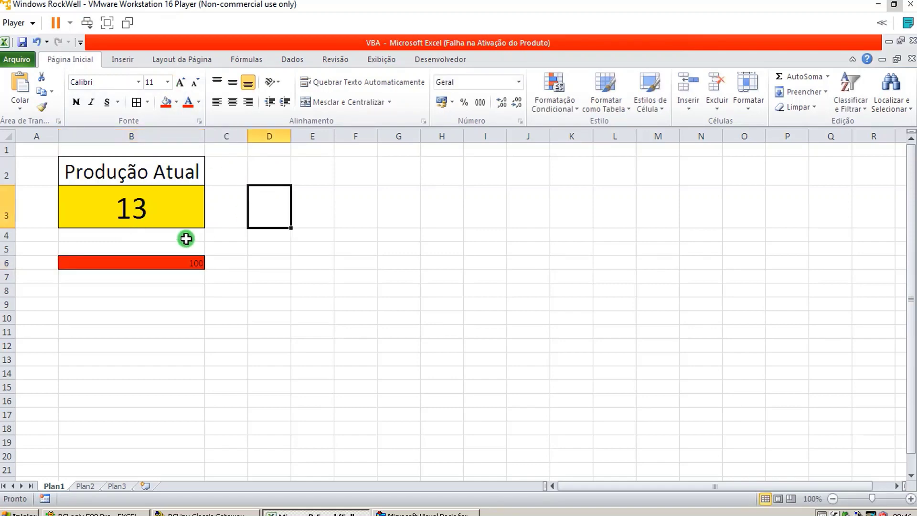
- Copy counter cell B3's large formatting onto B6, keeping the red fill
{"action": "left_click", "coordinate": [132, 261]}
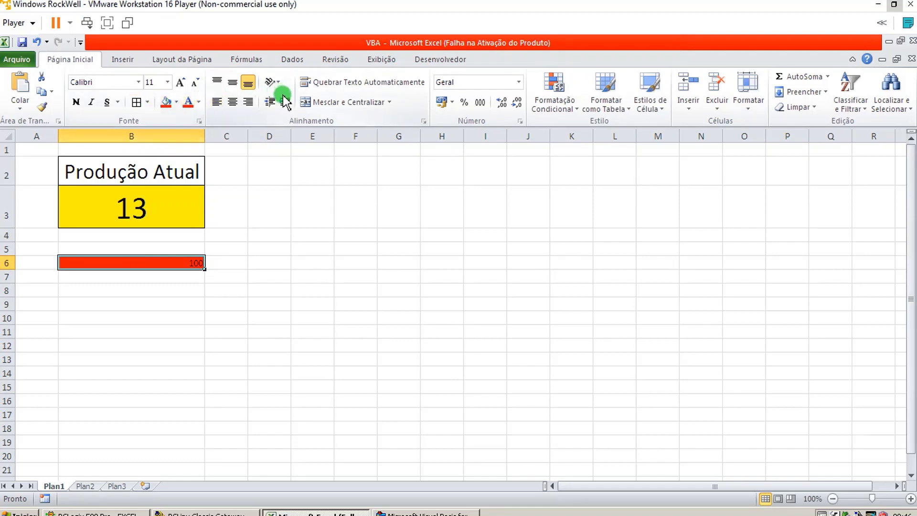
{"action": "left_click", "coordinate": [141, 210]}
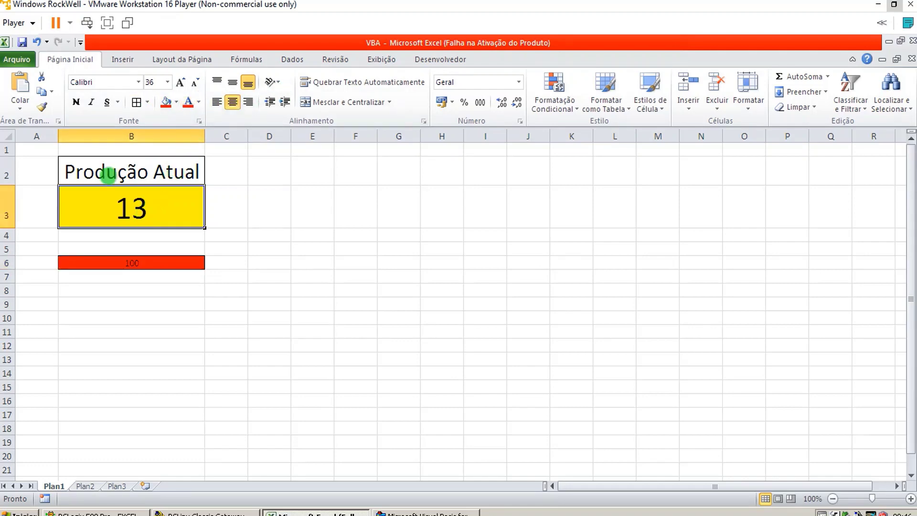
{"action": "left_click", "coordinate": [42, 107]}
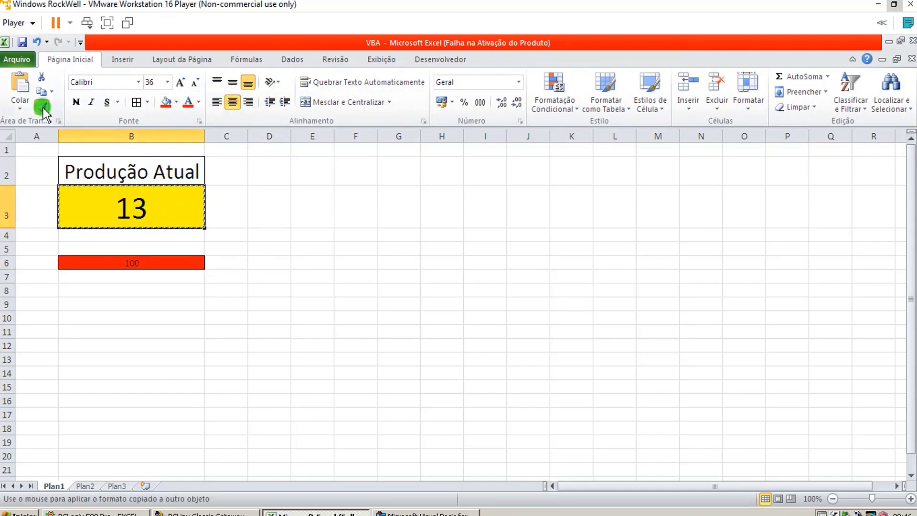
{"action": "left_click", "coordinate": [111, 261]}
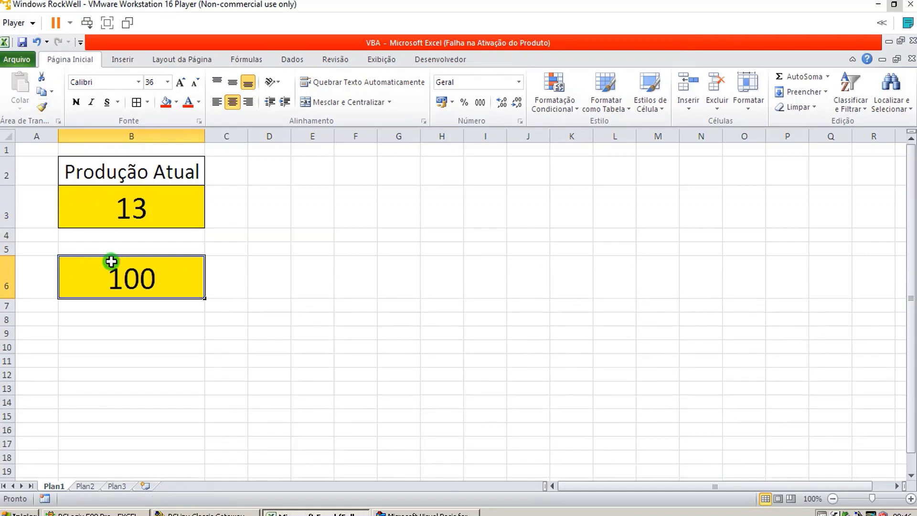
{"action": "left_click", "coordinate": [165, 102]}
{"action": "left_click", "coordinate": [294, 257]}
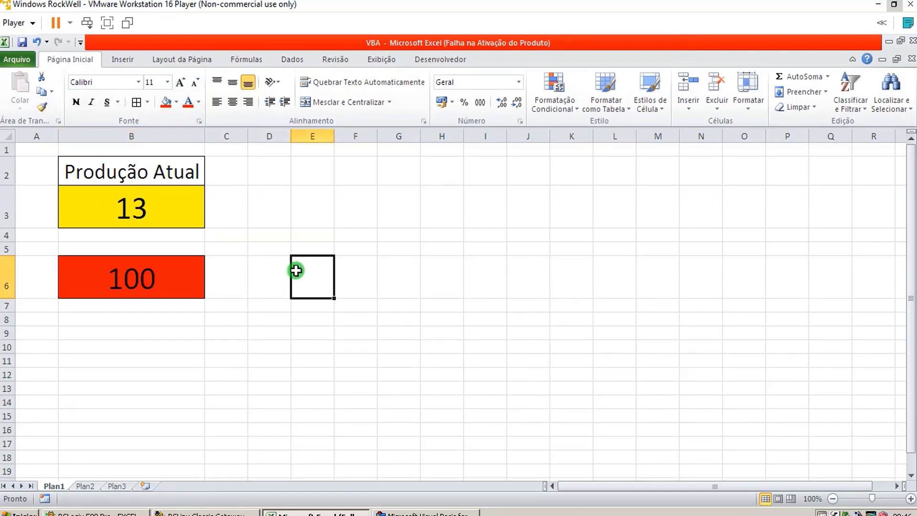
- Label B5 'Preset' and apply the Produção Atual heading style to it
{"action": "left_click", "coordinate": [119, 250]}
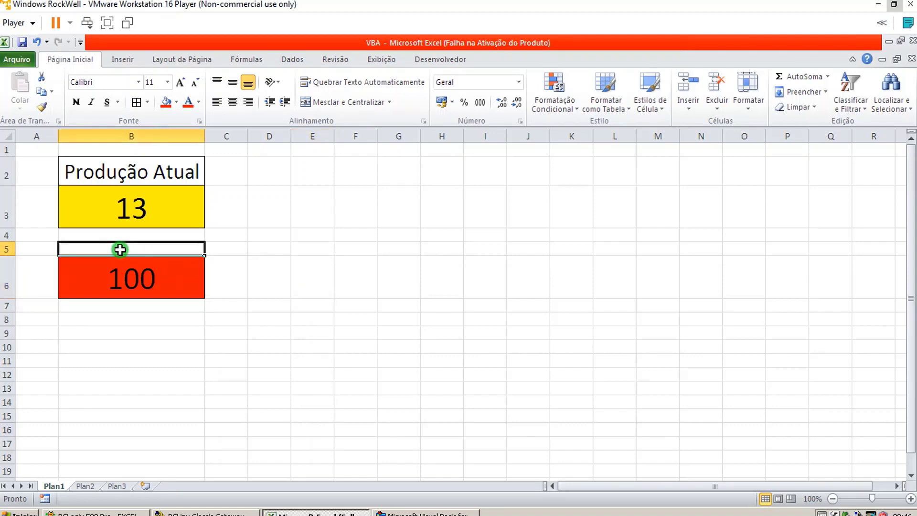
{"action": "type", "text": "Preset"}
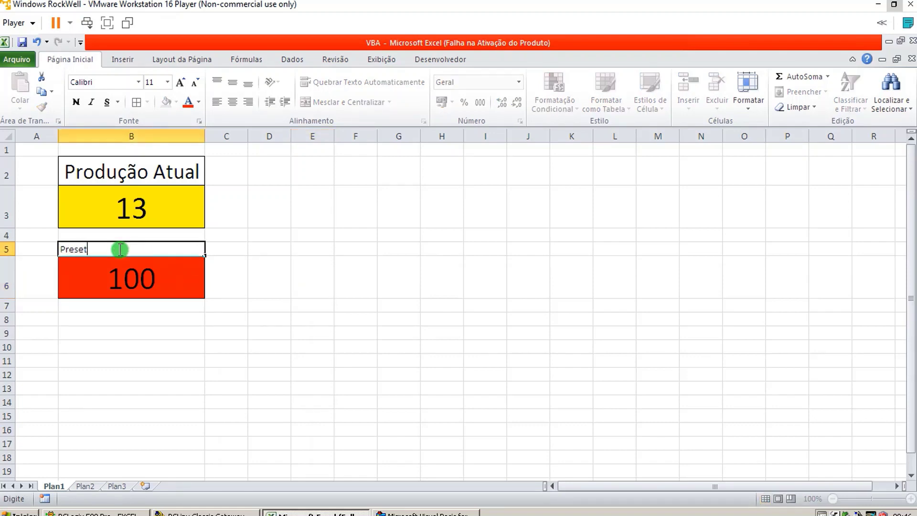
{"action": "left_click", "coordinate": [293, 248]}
{"action": "left_click", "coordinate": [163, 177]}
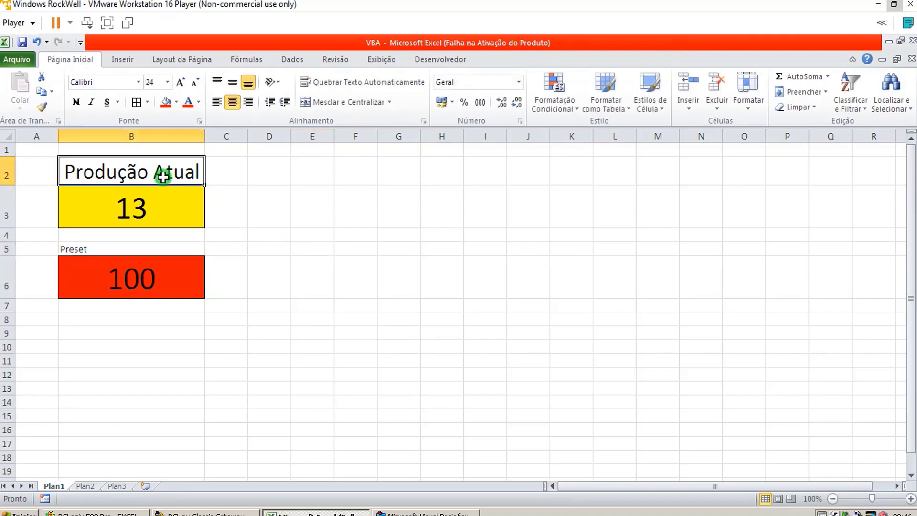
{"action": "left_click", "coordinate": [43, 106]}
{"action": "left_click", "coordinate": [122, 248]}
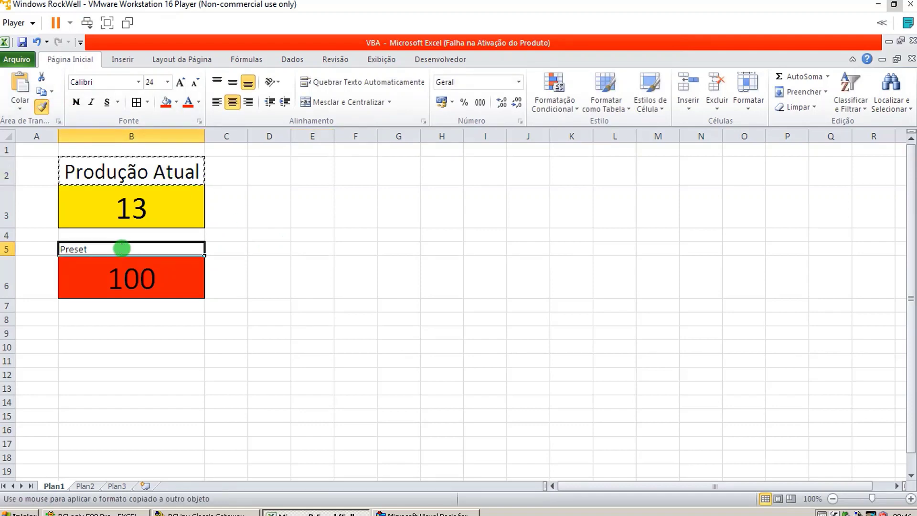
{"action": "left_click", "coordinate": [271, 287]}
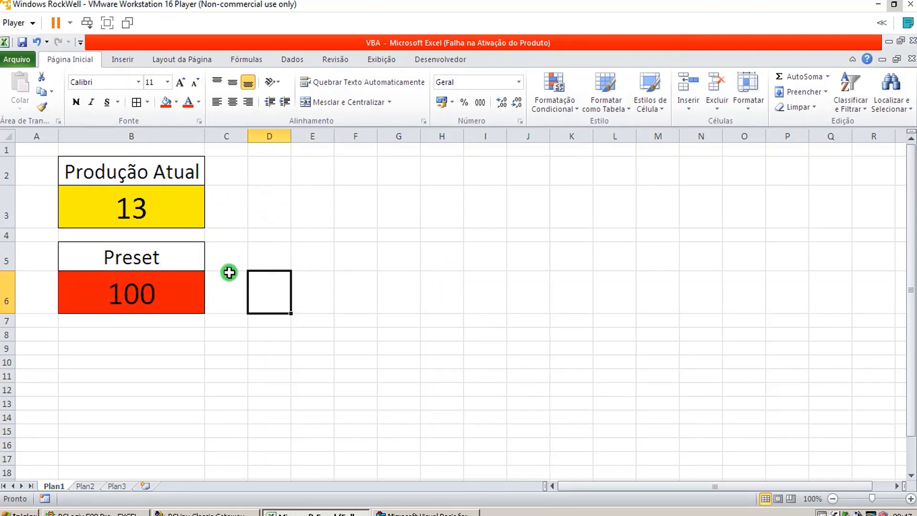
- Draw a form button beside the Preset cells and assign it the Plan1.Write_Word macro
{"action": "left_click", "coordinate": [441, 62]}
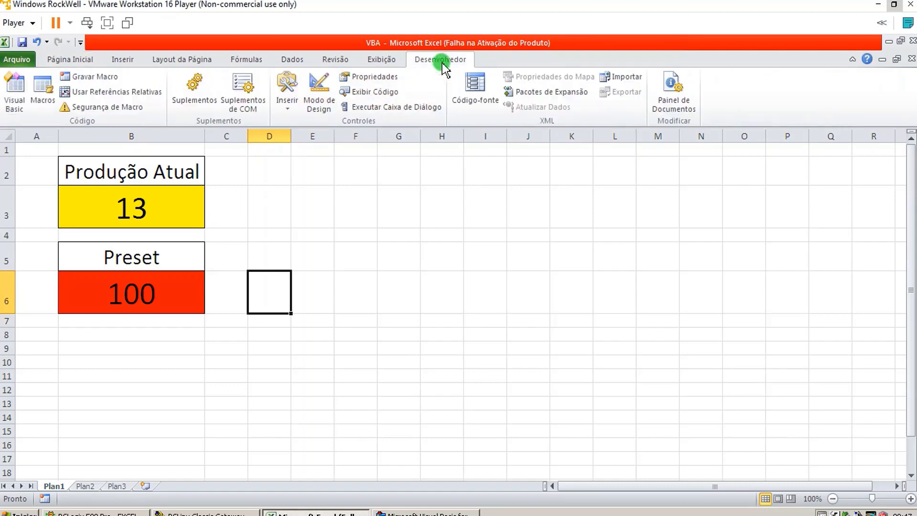
{"action": "left_click", "coordinate": [288, 113]}
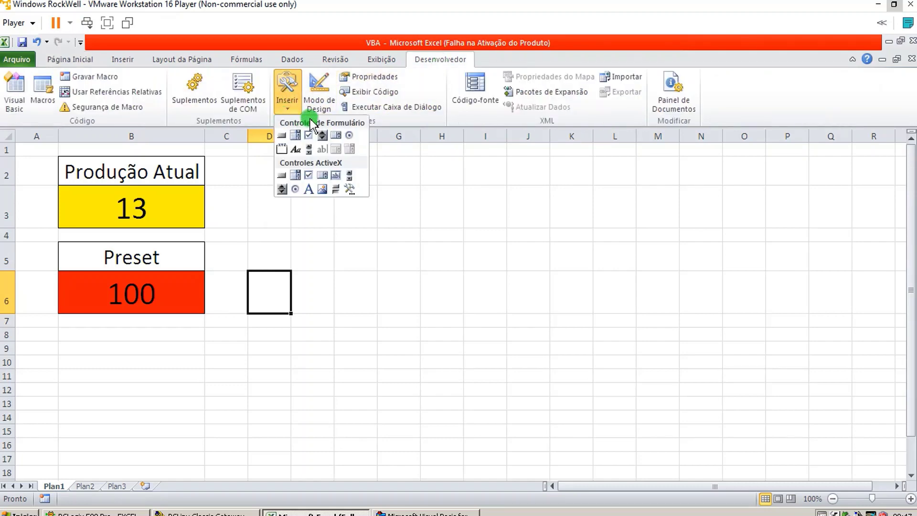
{"action": "left_click", "coordinate": [281, 136]}
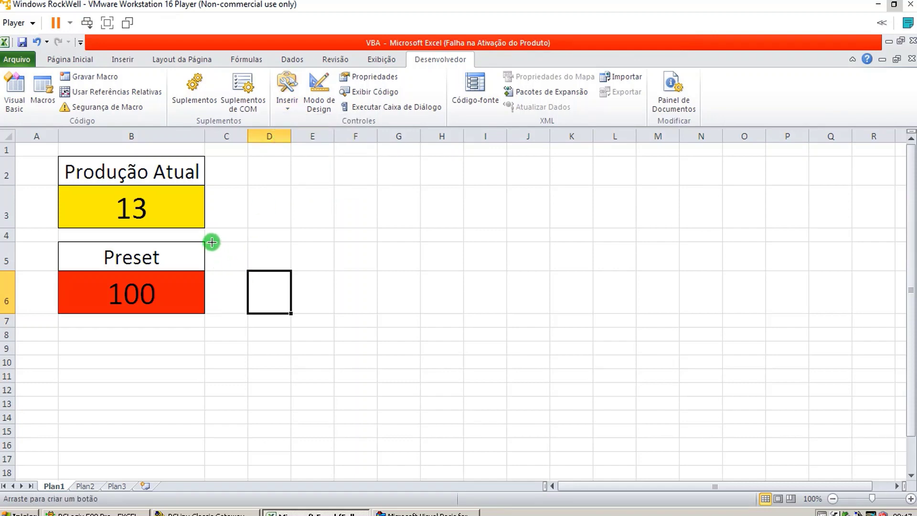
{"action": "left_click_drag", "start_coordinate": [212, 242], "coordinate": [290, 313]}
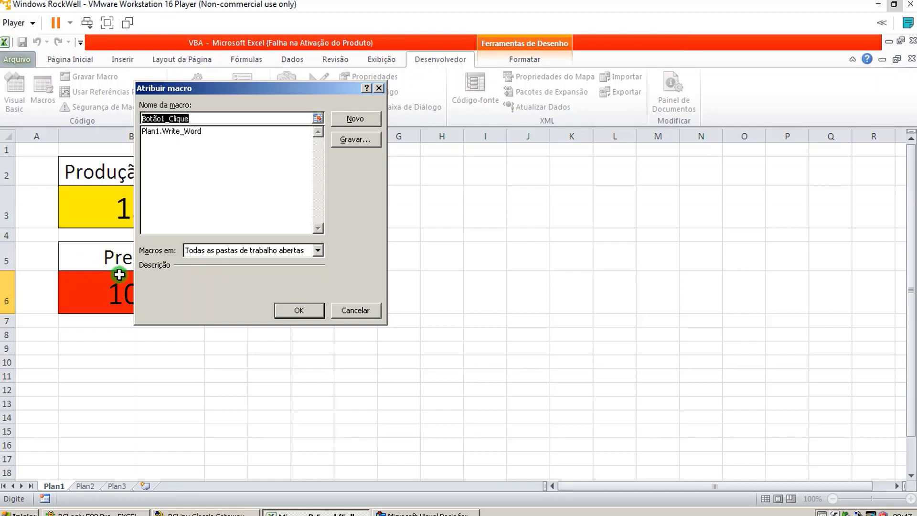
{"action": "left_click", "coordinate": [183, 132]}
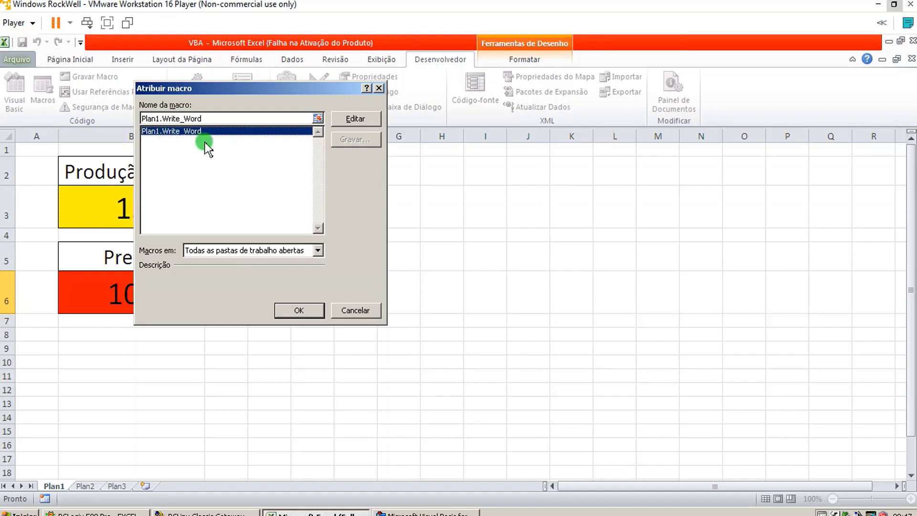
{"action": "left_click", "coordinate": [301, 311]}
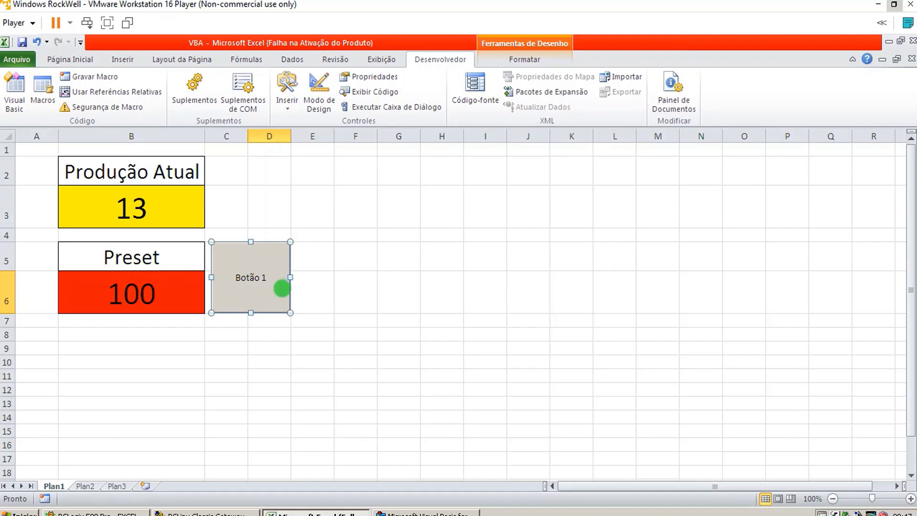
- Rename the button caption to 'Executar Preset'
{"action": "left_click", "coordinate": [266, 277]}
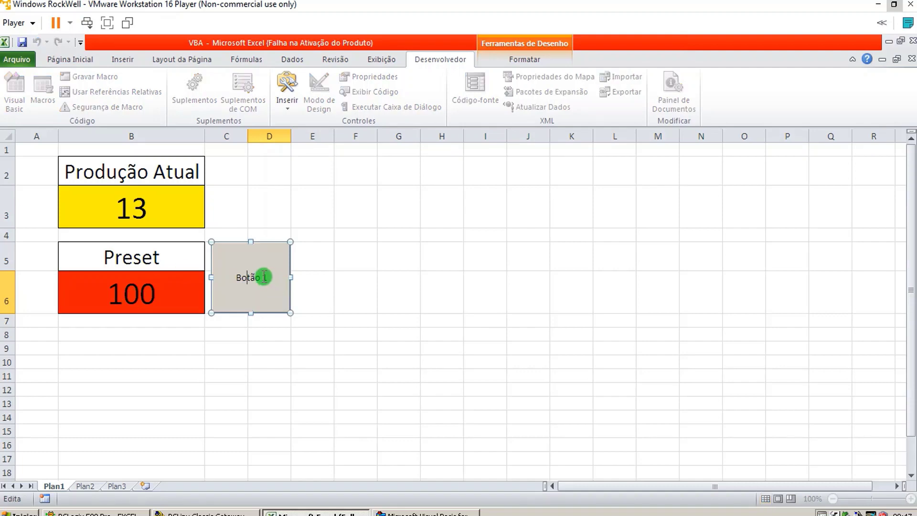
{"action": "key", "text": "BackSpace"}
{"action": "key", "text": "BackSpace"}
{"action": "key", "text": "BackSpace"}
{"action": "type", "text": "Pr"}
{"action": "type", "text": "eset"}
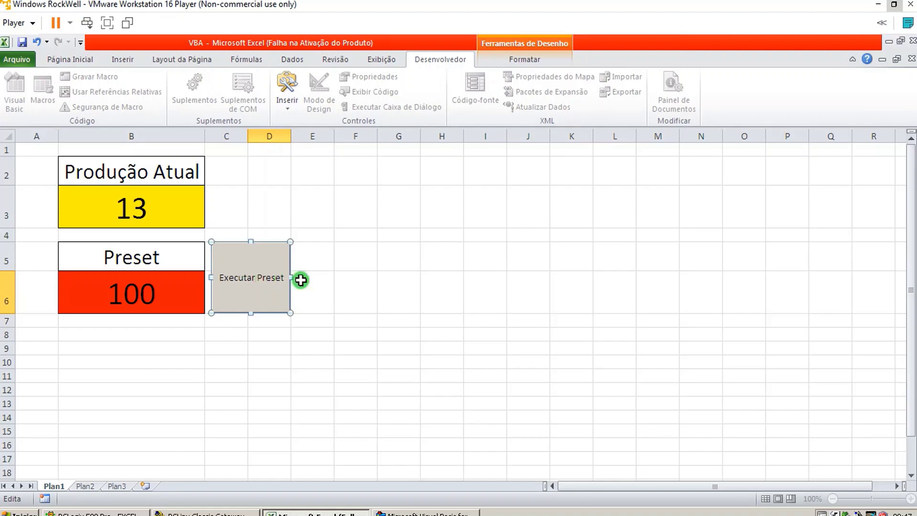
{"action": "left_click", "coordinate": [348, 294]}
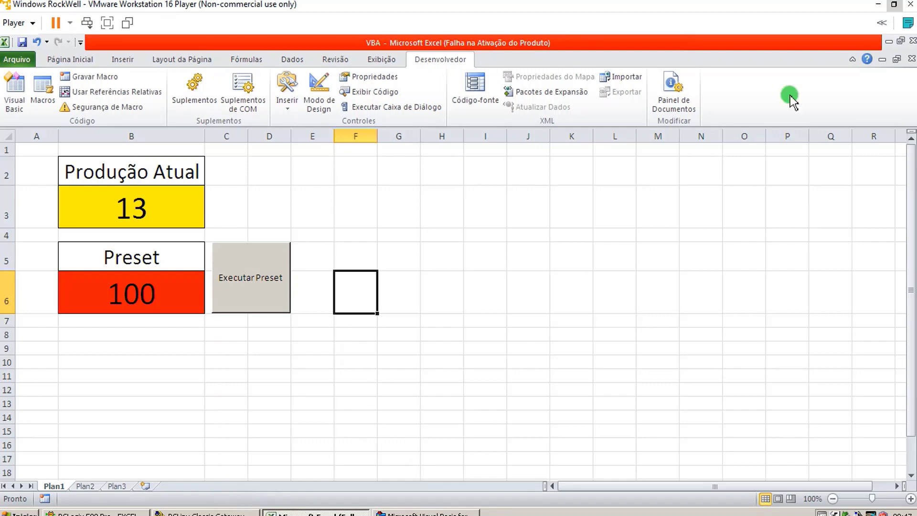
- Restore Excel to a smaller window, close RSLogix's C5 data file window, and return to Excel
{"action": "left_click", "coordinate": [900, 42]}
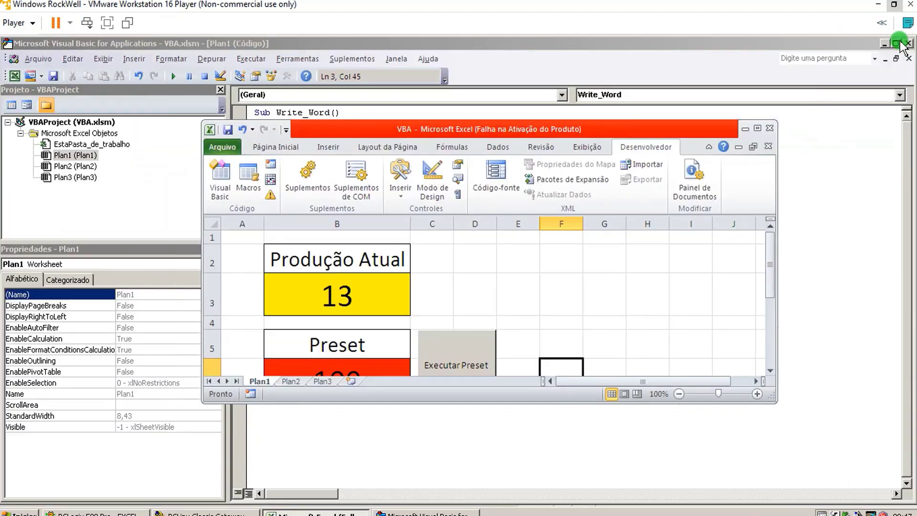
{"action": "left_click", "coordinate": [471, 404]}
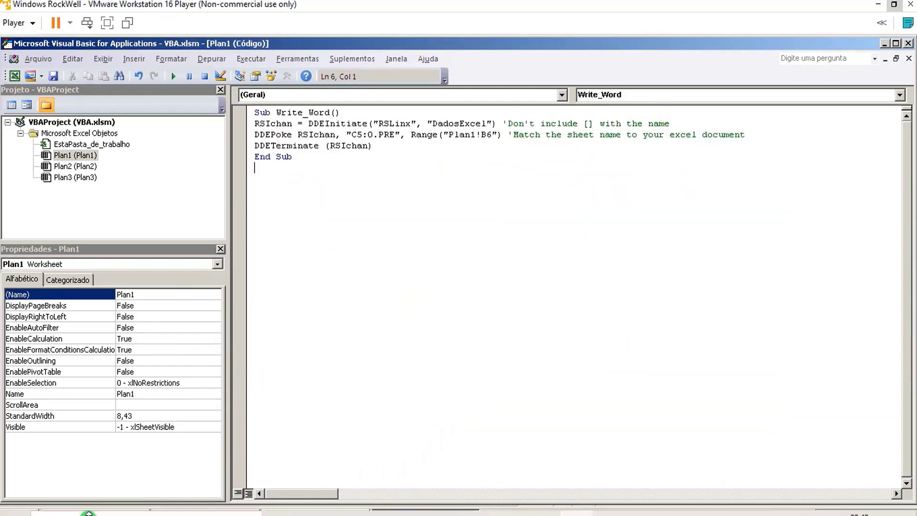
{"action": "left_click", "coordinate": [117, 512]}
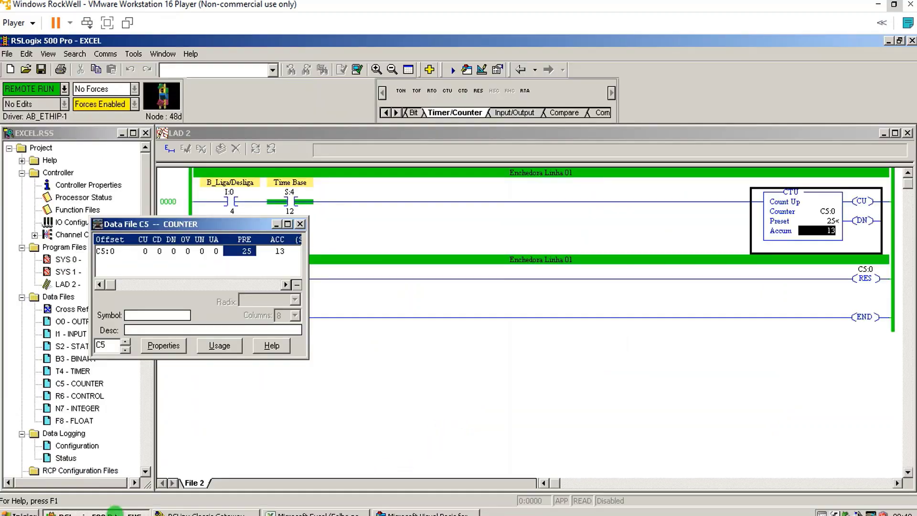
{"action": "left_click", "coordinate": [300, 224]}
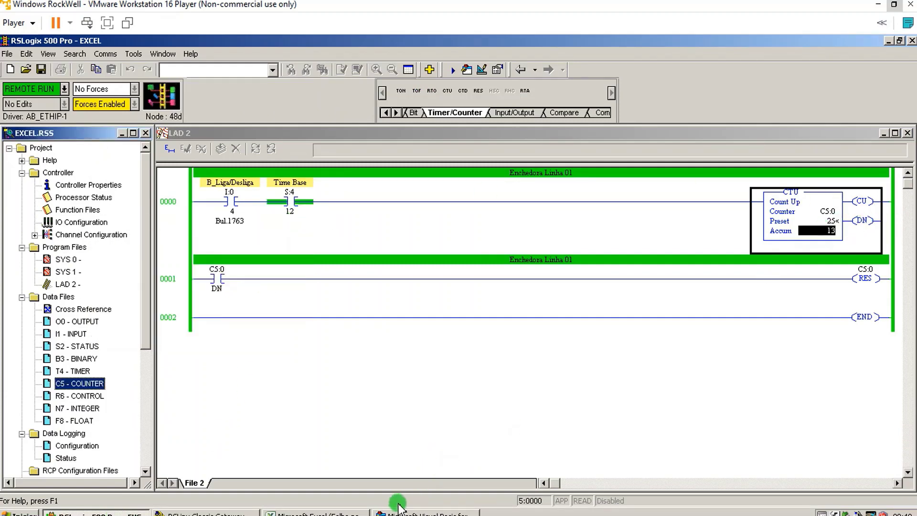
{"action": "left_click", "coordinate": [356, 512]}
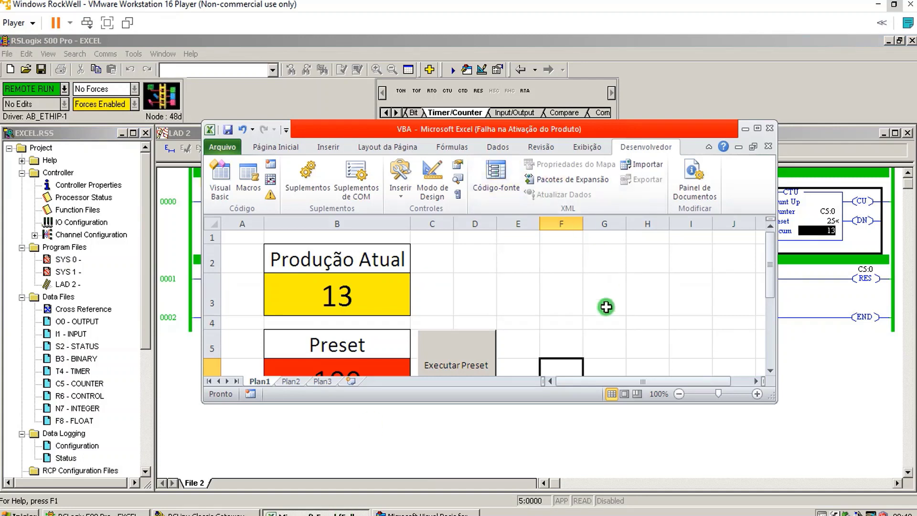
- Arrange the Excel window below the RSLogix counter block and send the 100 preset
{"action": "left_click_drag", "start_coordinate": [504, 402], "coordinate": [504, 463]}
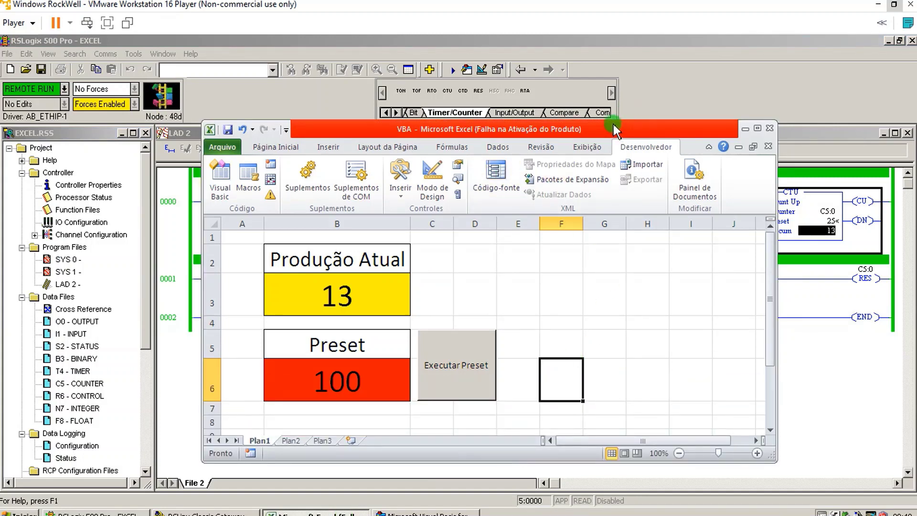
{"action": "left_click_drag", "start_coordinate": [608, 129], "coordinate": [603, 237]}
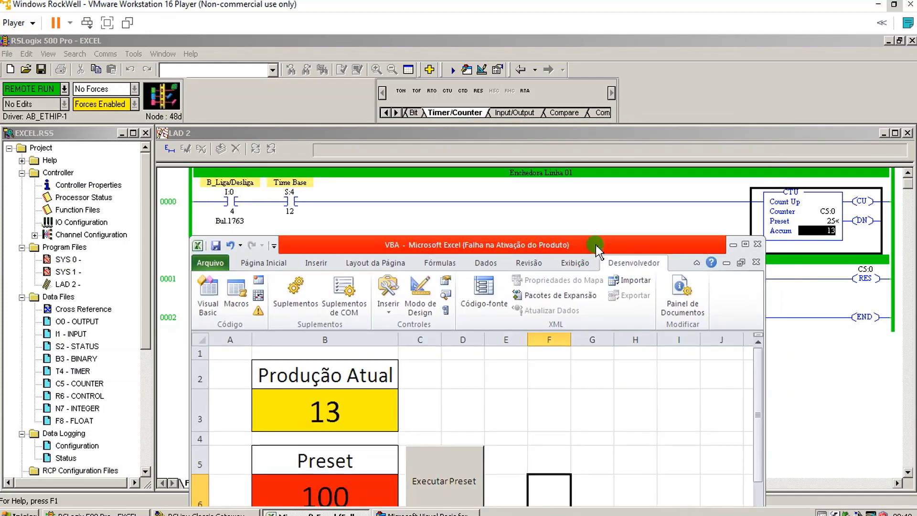
{"action": "left_click_drag", "start_coordinate": [604, 237], "coordinate": [596, 244]}
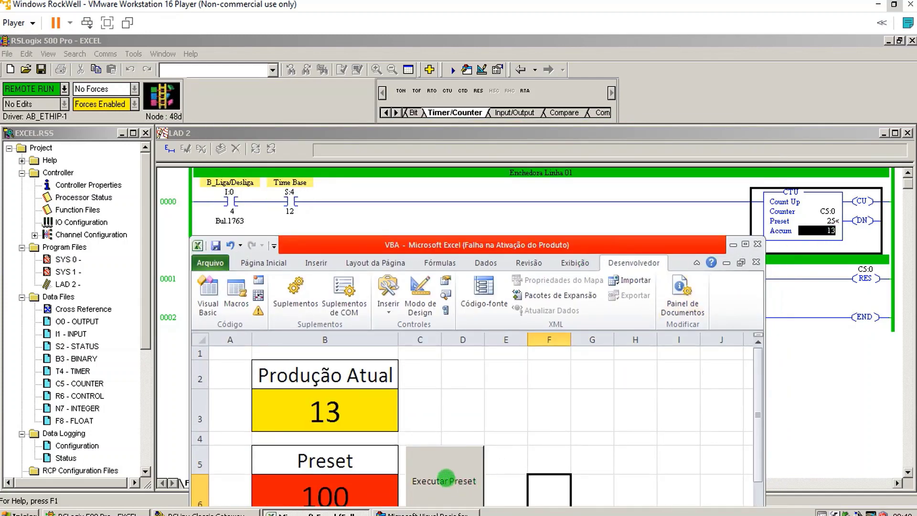
{"action": "left_click", "coordinate": [448, 481]}
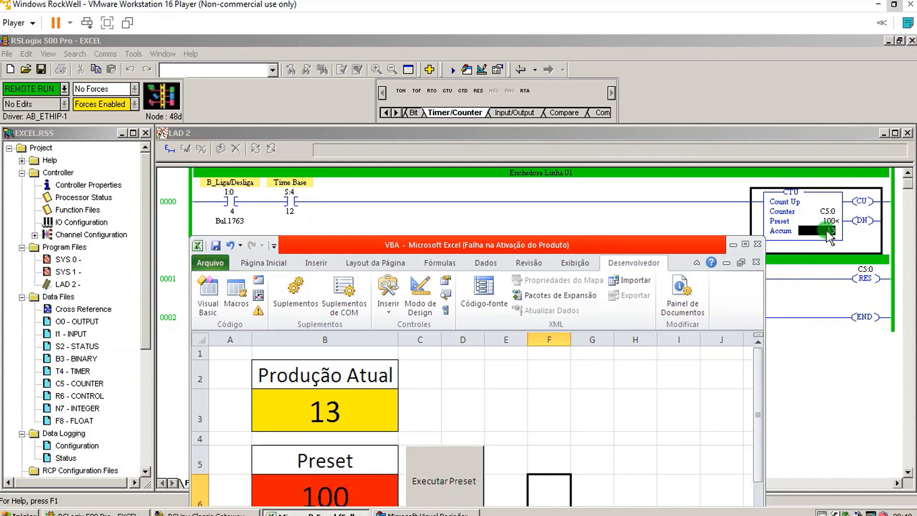
{"action": "left_click", "coordinate": [812, 231]}
- Change the Preset cell to 500, write it to counter C5:0, and maximize Excel
{"action": "double_click", "coordinate": [358, 491]}
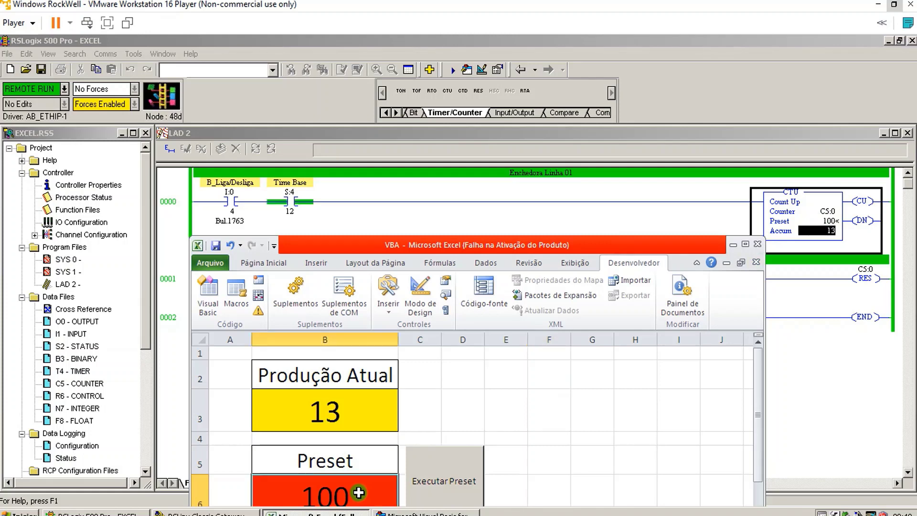
{"action": "key", "text": "BackSpace"}
{"action": "key", "text": "BackSpace"}
{"action": "key", "text": "BackSpace"}
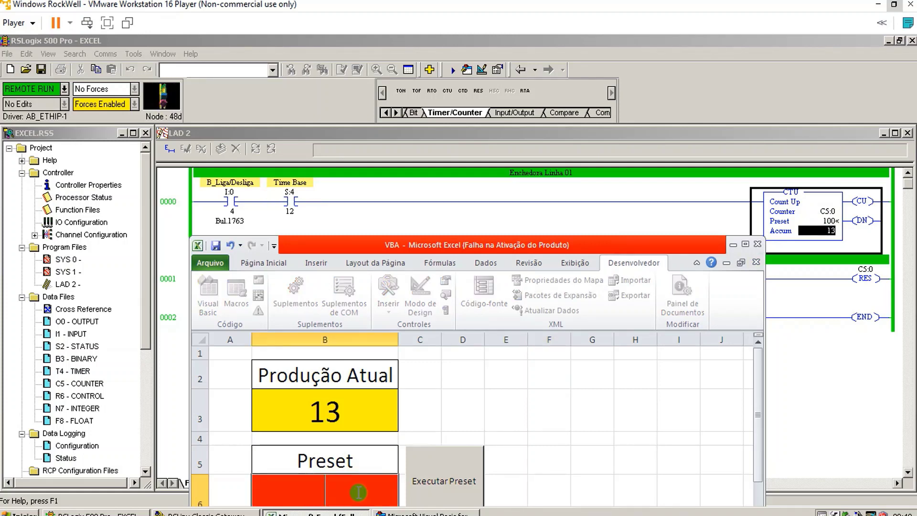
{"action": "type", "text": "500"}
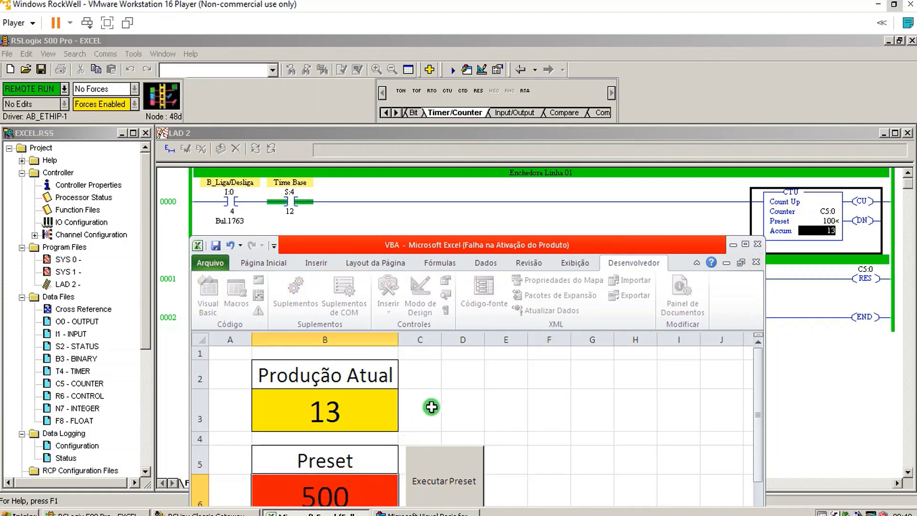
{"action": "left_click", "coordinate": [430, 405]}
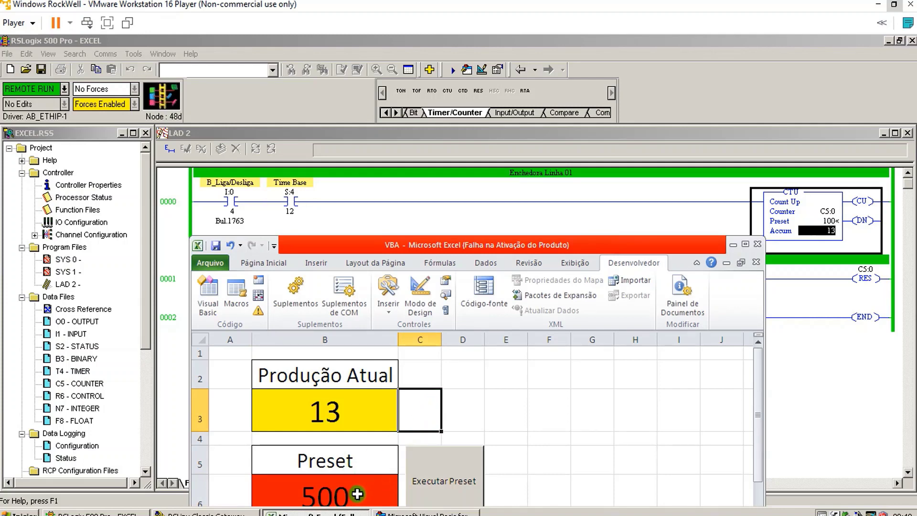
{"action": "left_click", "coordinate": [447, 474]}
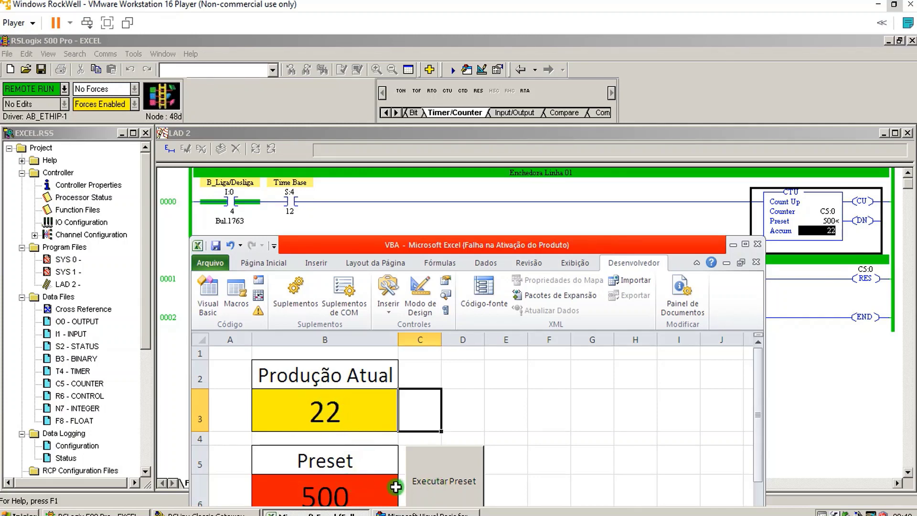
{"action": "left_click", "coordinate": [746, 244]}
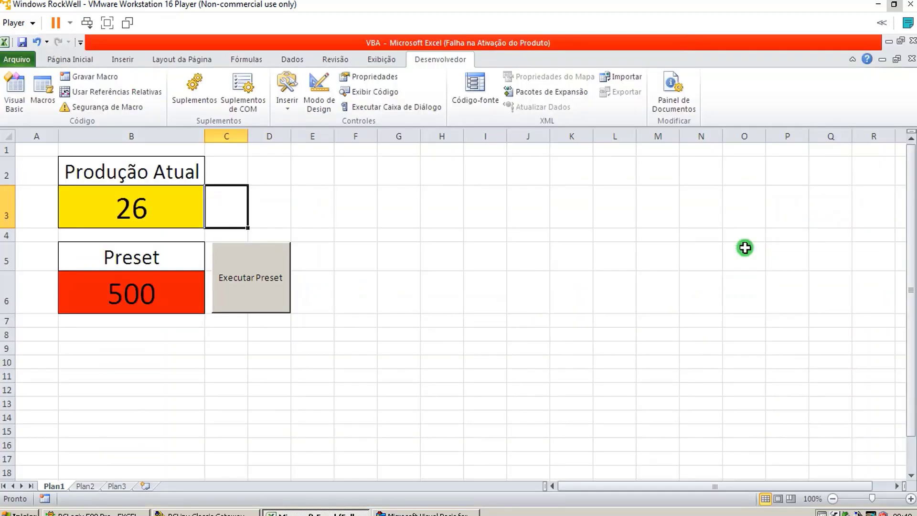
- Set the Industria_Conectada picture from Amostras de imagens as the sheet background
{"action": "left_click", "coordinate": [486, 151]}
{"action": "left_click", "coordinate": [426, 195]}
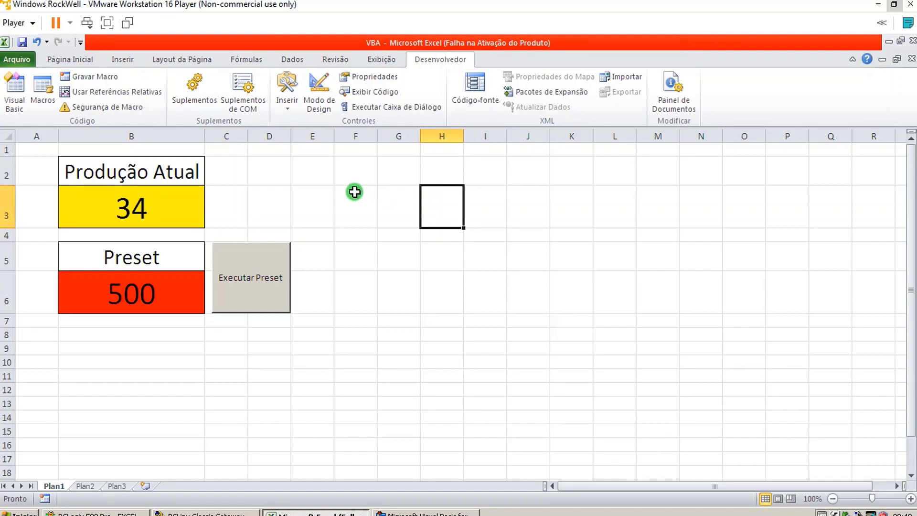
{"action": "left_click", "coordinate": [162, 60]}
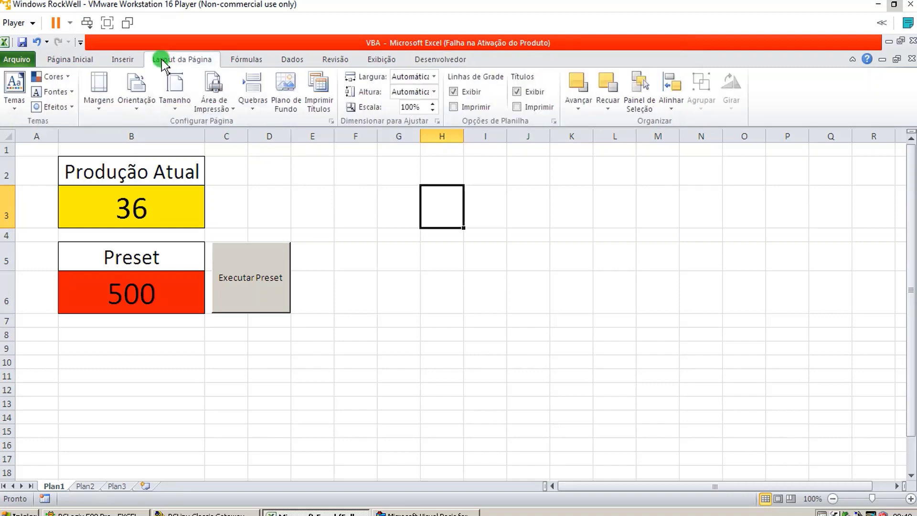
{"action": "left_click", "coordinate": [291, 105]}
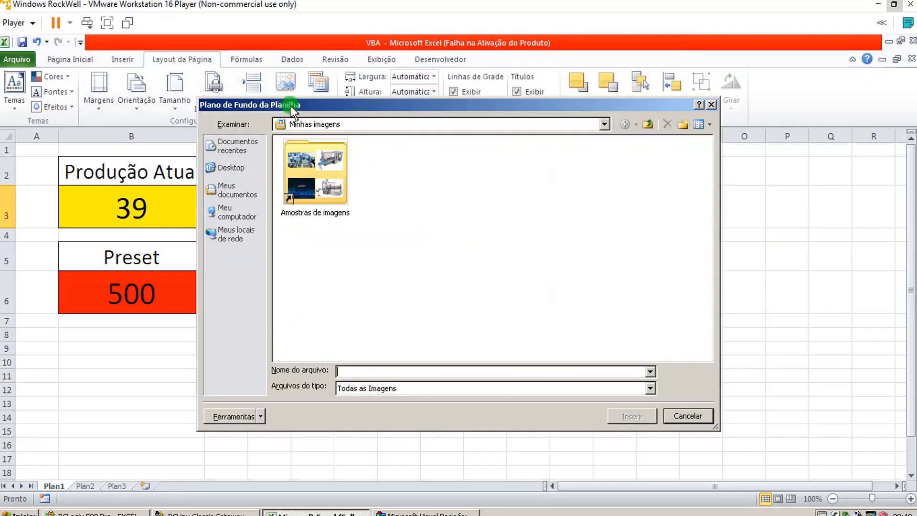
{"action": "left_click", "coordinate": [311, 161]}
{"action": "double_click", "coordinate": [331, 185]}
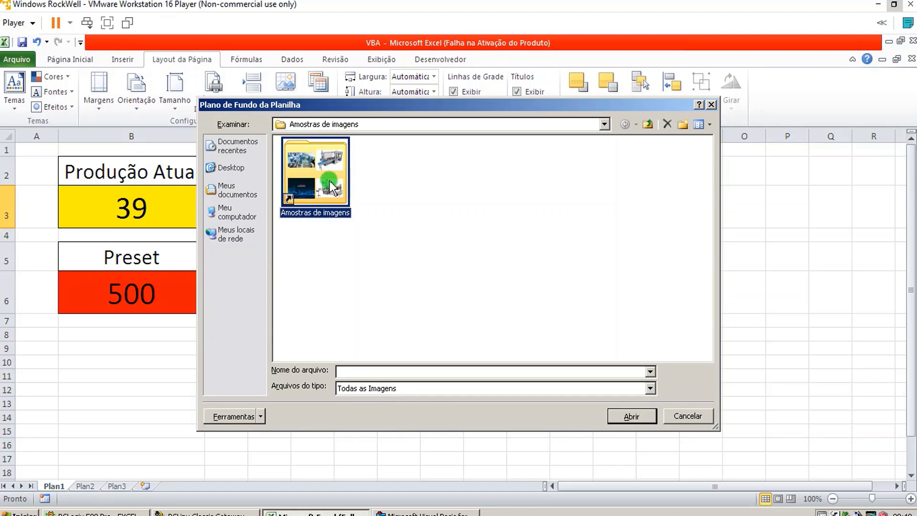
{"action": "left_click", "coordinate": [508, 272]}
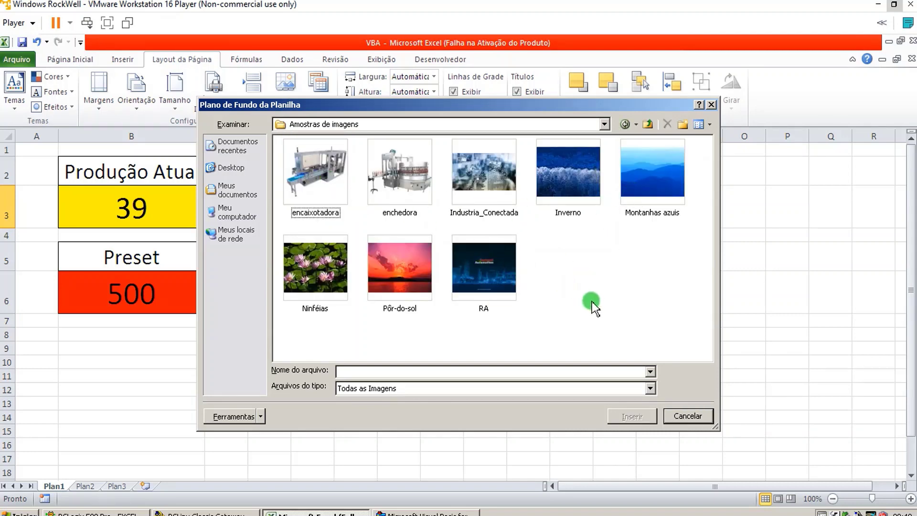
{"action": "double_click", "coordinate": [485, 180]}
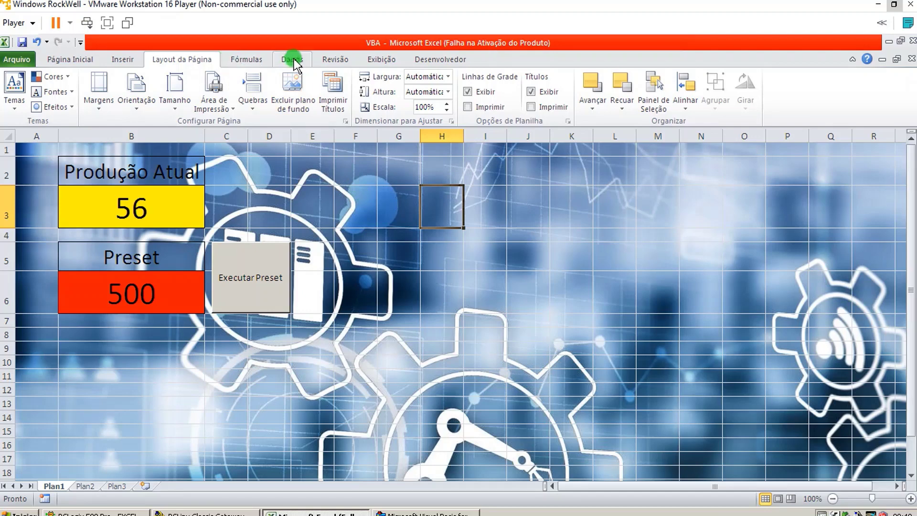
- Hide the sheet's gridlines and row and column headings
{"action": "left_click", "coordinate": [381, 60]}
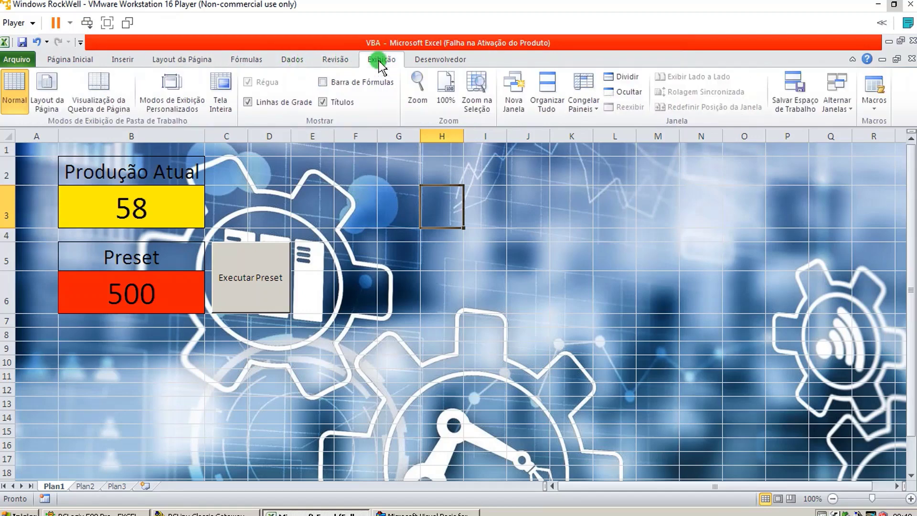
{"action": "left_click", "coordinate": [247, 102]}
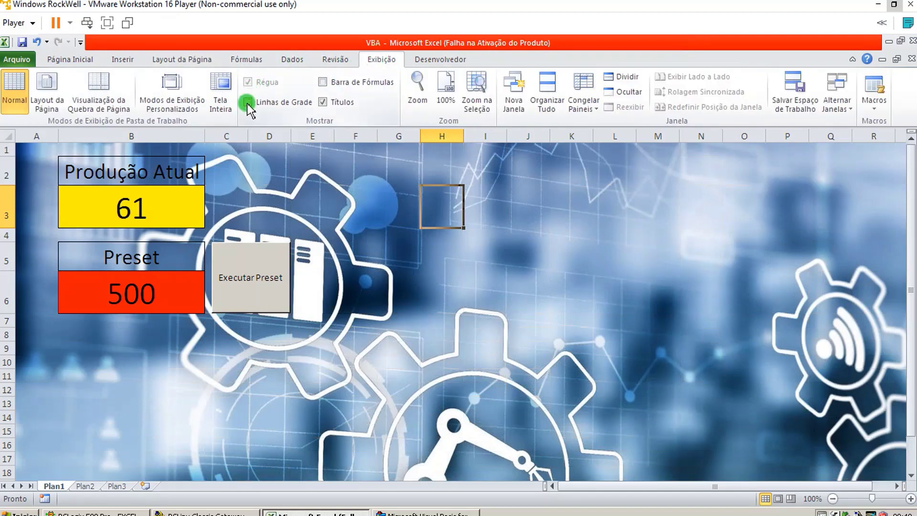
{"action": "left_click", "coordinate": [324, 102]}
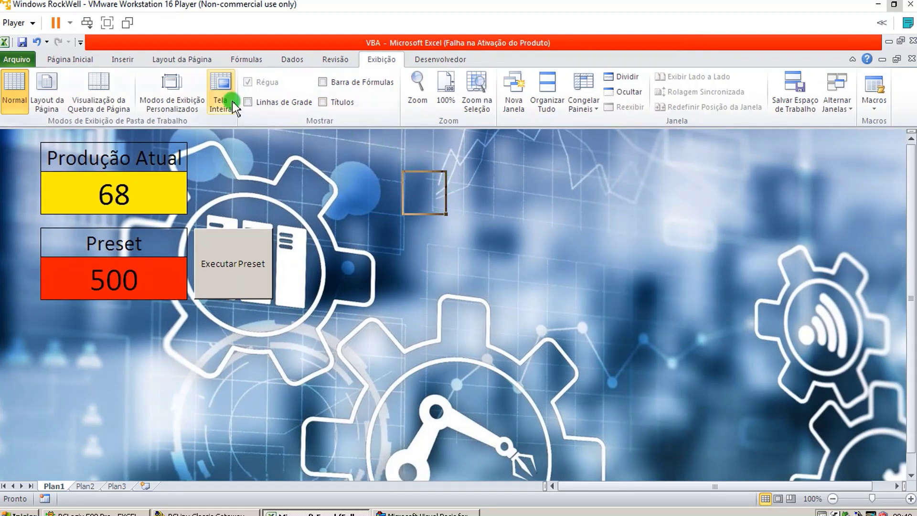
{"action": "left_click", "coordinate": [128, 59]}
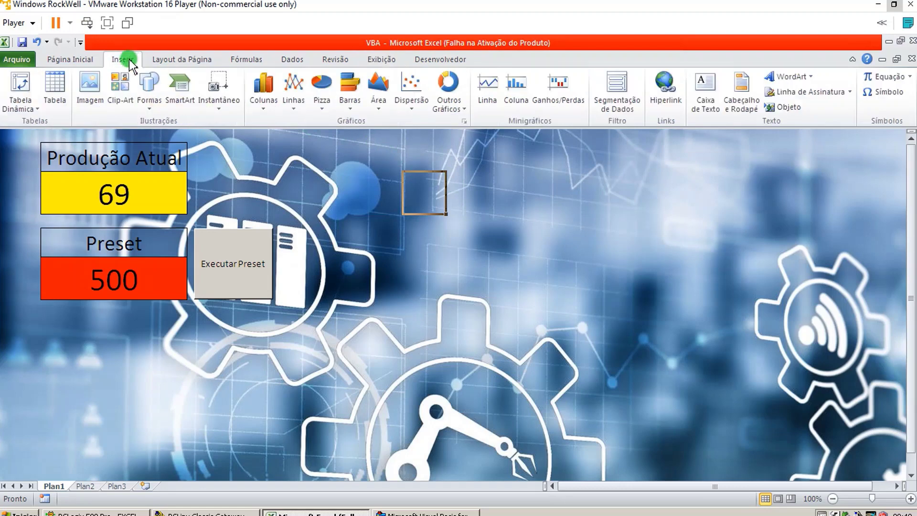
- Insert the enchedora picture and move it beside the Preset area
{"action": "left_click", "coordinate": [91, 85]}
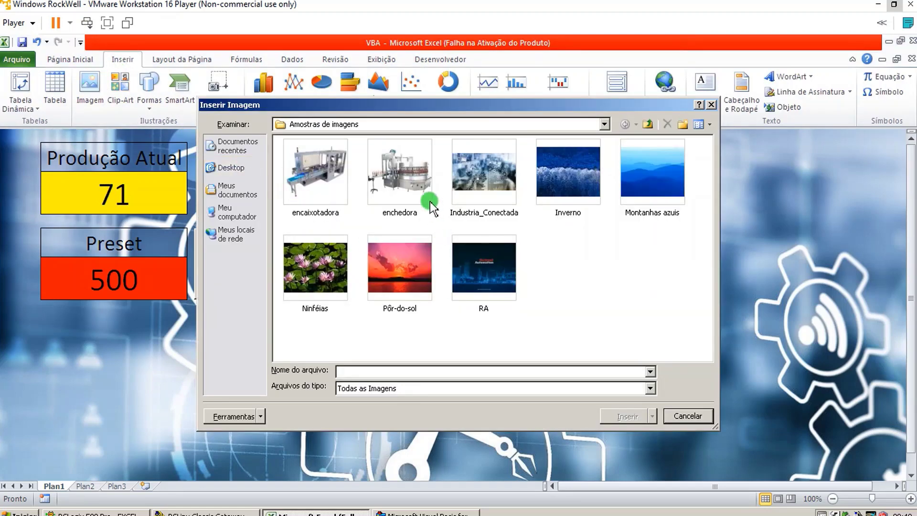
{"action": "left_click", "coordinate": [408, 183]}
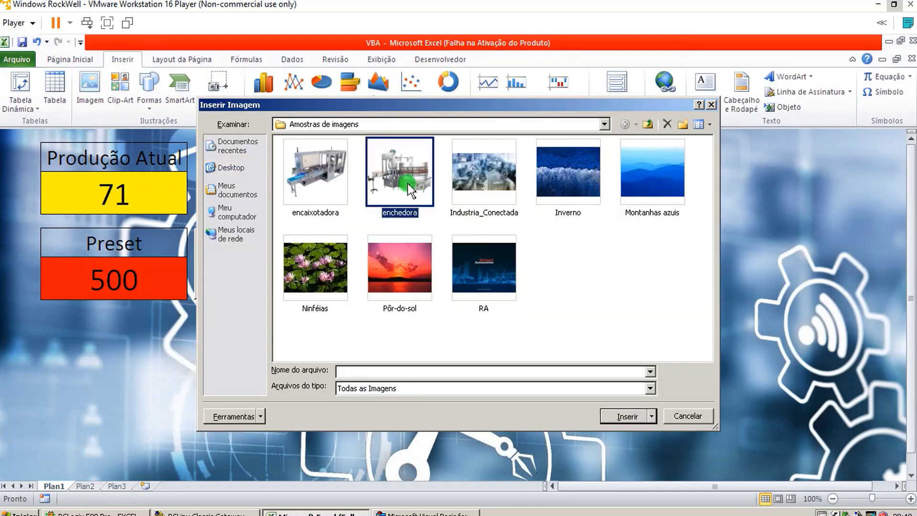
{"action": "left_click", "coordinate": [617, 410]}
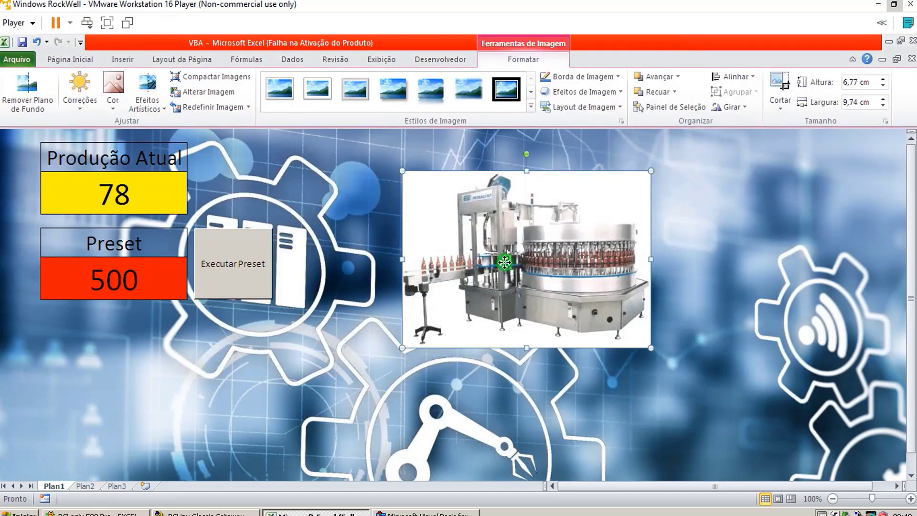
{"action": "mouse_move", "coordinate": [505, 263]}
{"action": "left_mouse_down"}
{"action": "mouse_move", "coordinate": [408, 231]}
{"action": "mouse_move", "coordinate": [451, 243]}
{"action": "mouse_move", "coordinate": [450, 273]}
{"action": "left_mouse_up"}
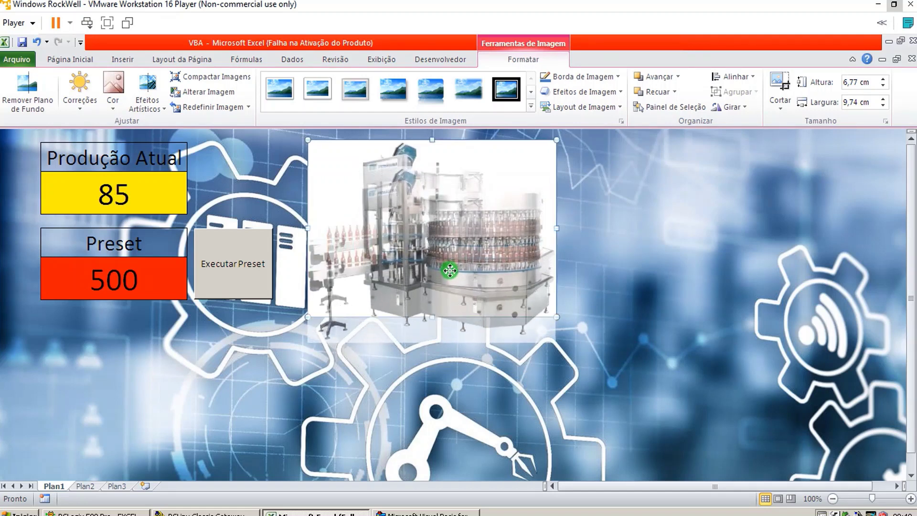
- Give the machine picture 6 pt top and bottom bevels in 3-D Format
{"action": "right_click", "coordinate": [451, 273]}
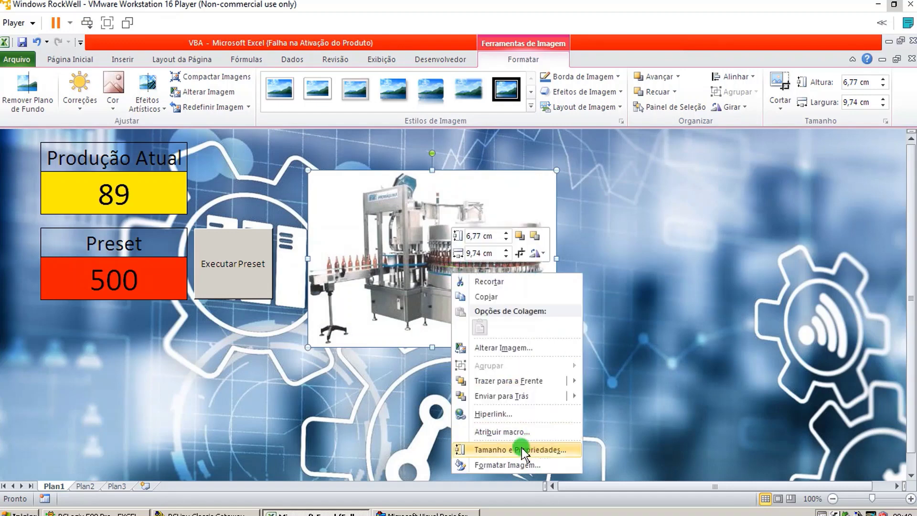
{"action": "left_click", "coordinate": [522, 464]}
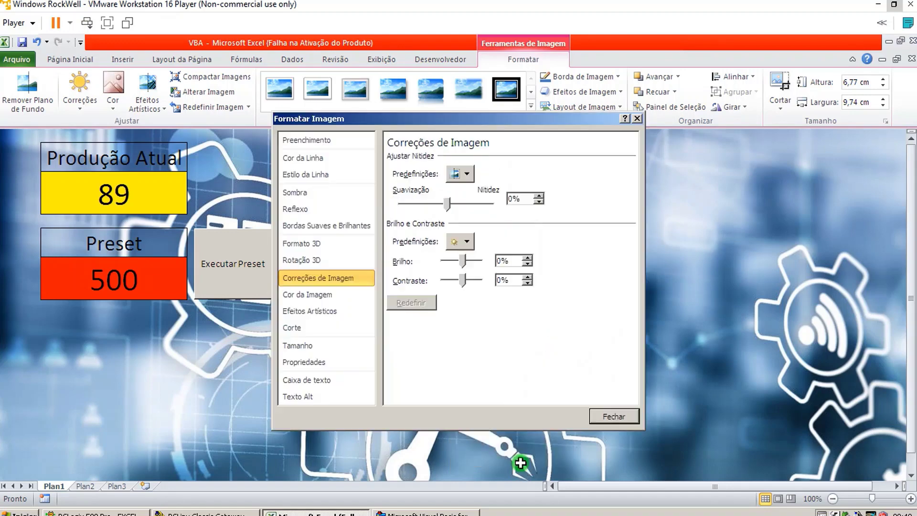
{"action": "left_click", "coordinate": [308, 243]}
{"action": "left_click", "coordinate": [462, 177]}
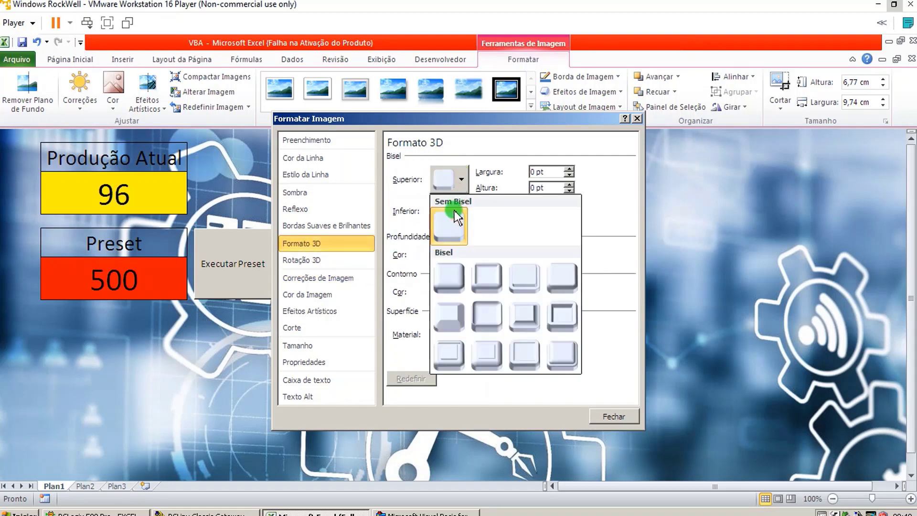
{"action": "left_click", "coordinate": [477, 272]}
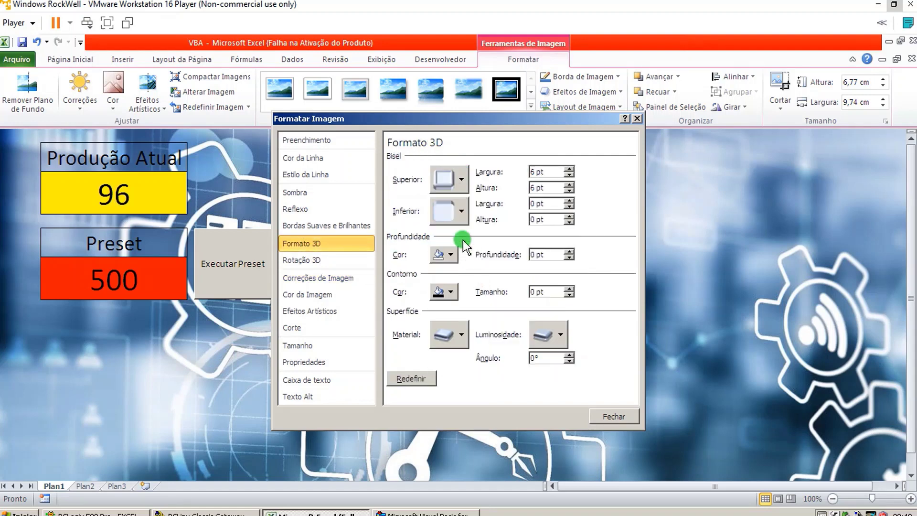
{"action": "left_click", "coordinate": [461, 211]}
{"action": "left_click", "coordinate": [490, 308]}
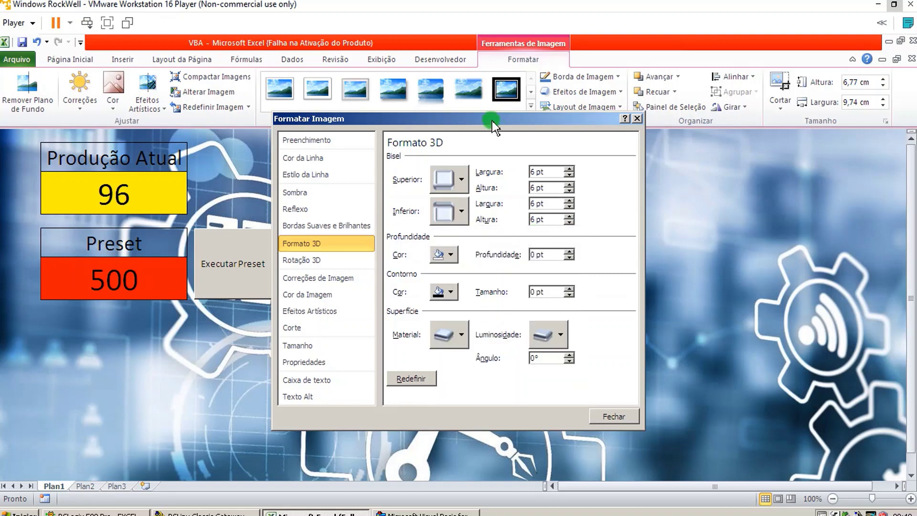
- Outline the machine picture with a dark blue 15,5 pt contour
{"action": "left_click_drag", "start_coordinate": [492, 121], "coordinate": [734, 135]}
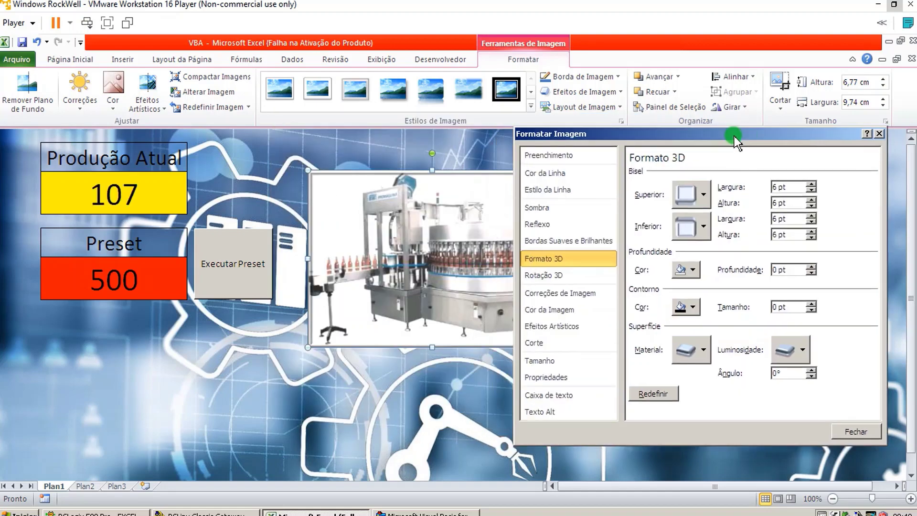
{"action": "left_click", "coordinate": [695, 306]}
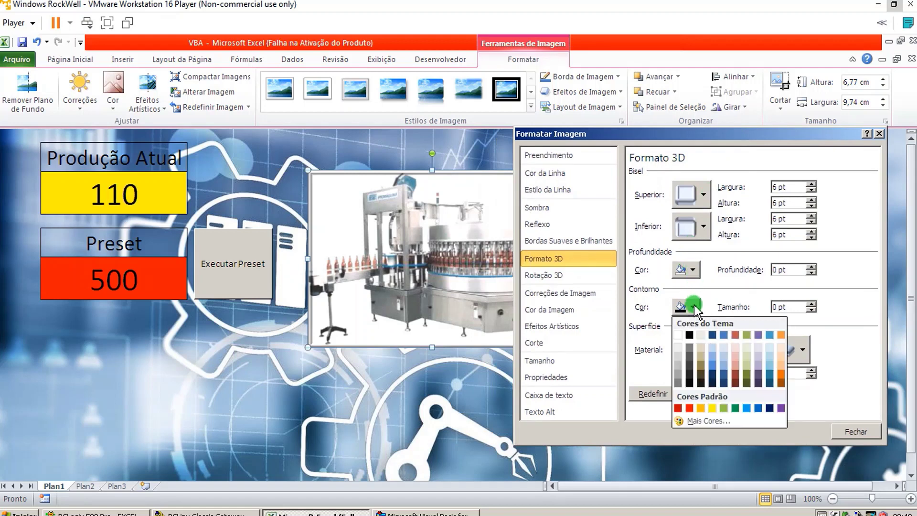
{"action": "left_click", "coordinate": [770, 408]}
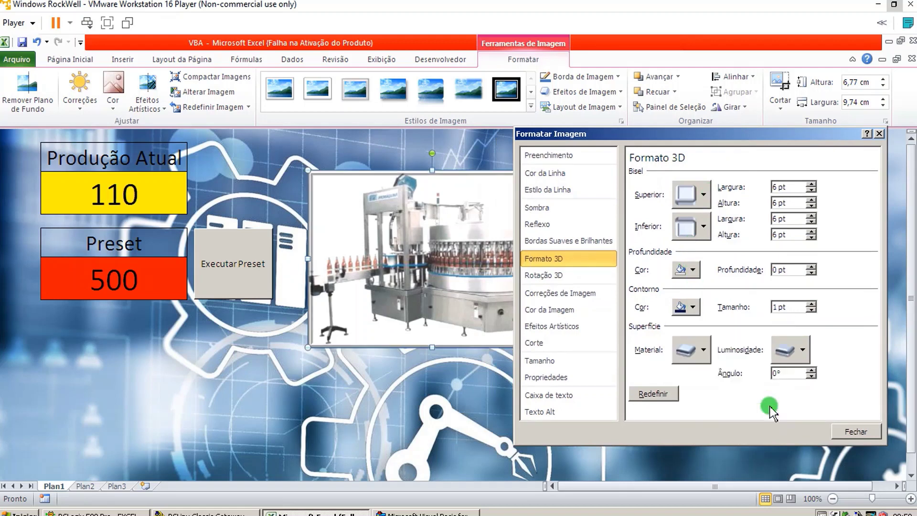
{"action": "left_click", "coordinate": [810, 304]}
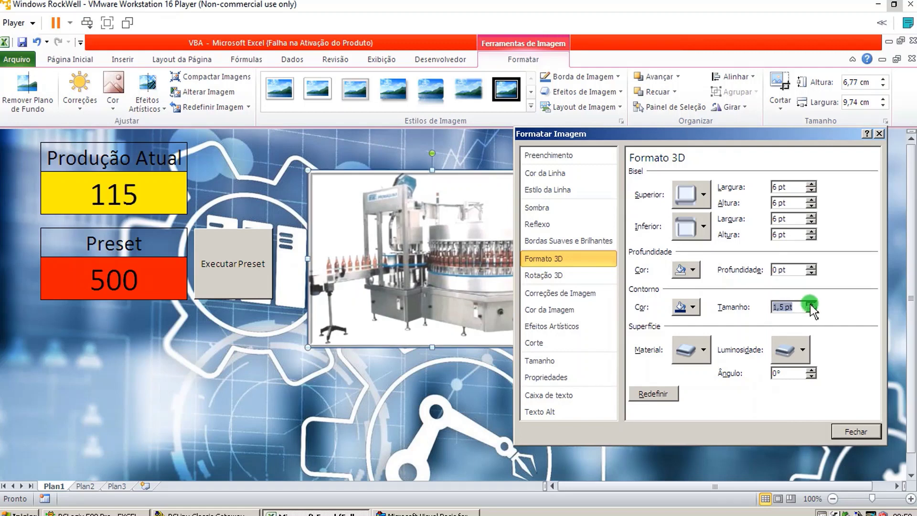
{"action": "left_click", "coordinate": [810, 304]}
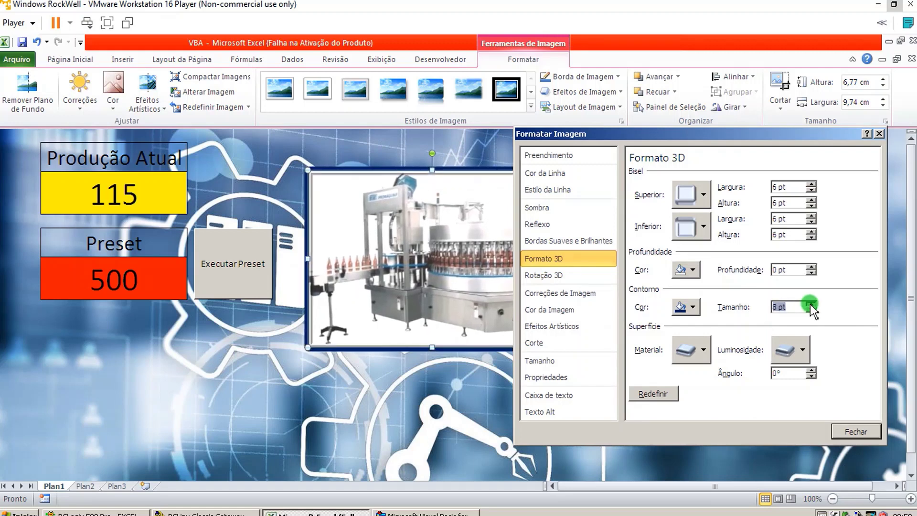
{"action": "left_click", "coordinate": [810, 304]}
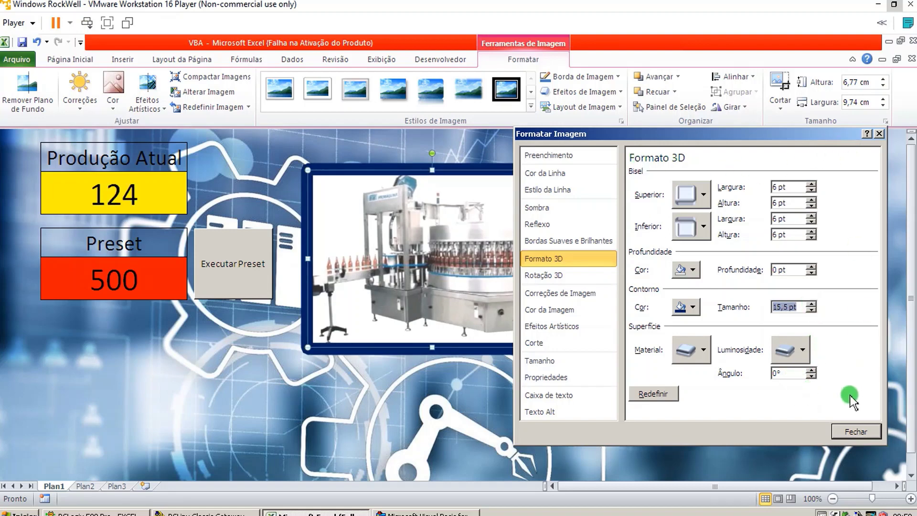
{"action": "left_click", "coordinate": [849, 432]}
{"action": "left_click", "coordinate": [683, 363]}
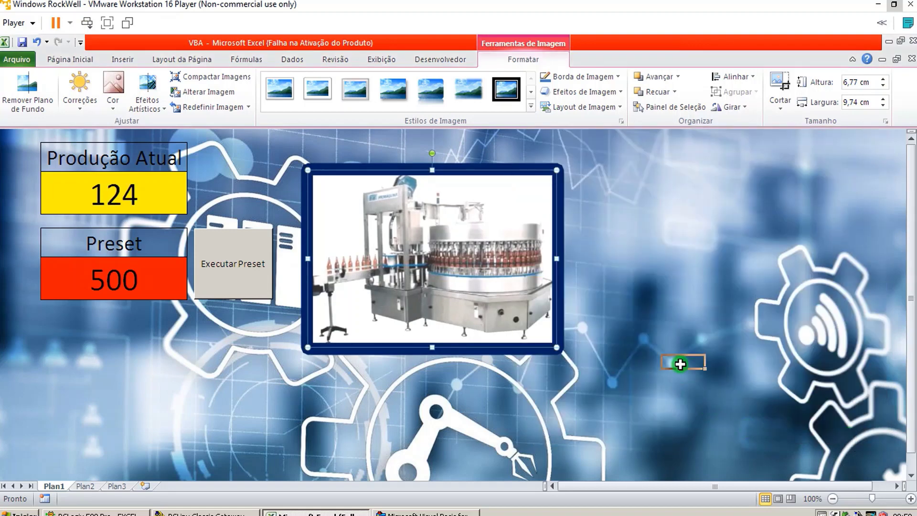
- Add a text box reading 'ENCHEDORA 01' above the machine picture
{"action": "left_click", "coordinate": [131, 59]}
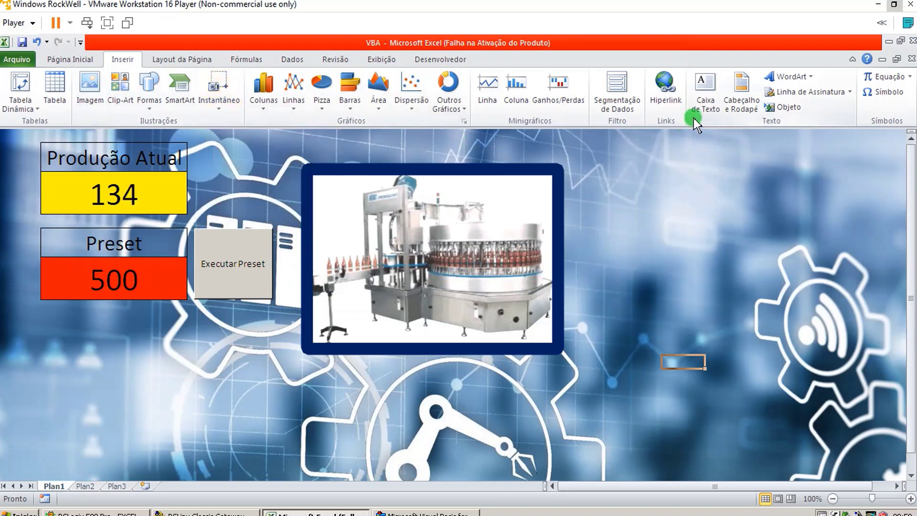
{"action": "left_click", "coordinate": [703, 88]}
{"action": "left_click_drag", "start_coordinate": [367, 137], "coordinate": [513, 161]}
{"action": "type", "text": "ENCHEDO"}
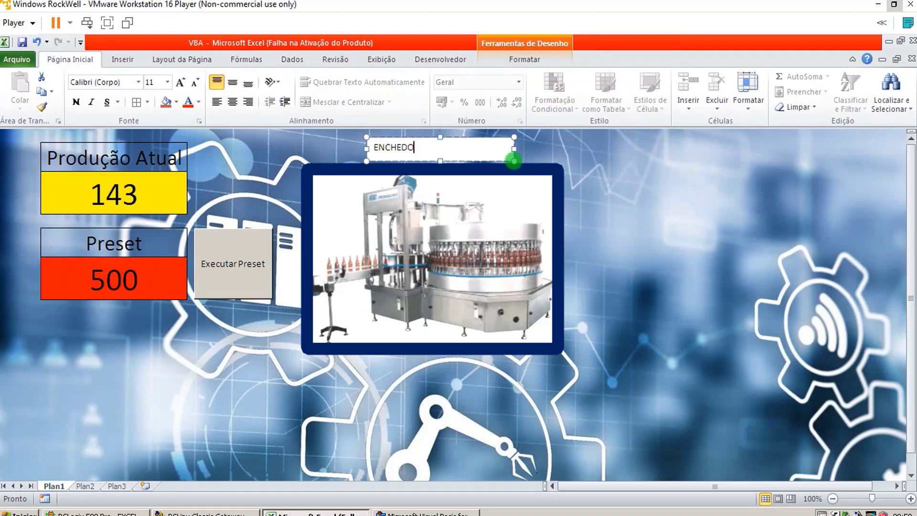
{"action": "type", "text": "RA 01"}
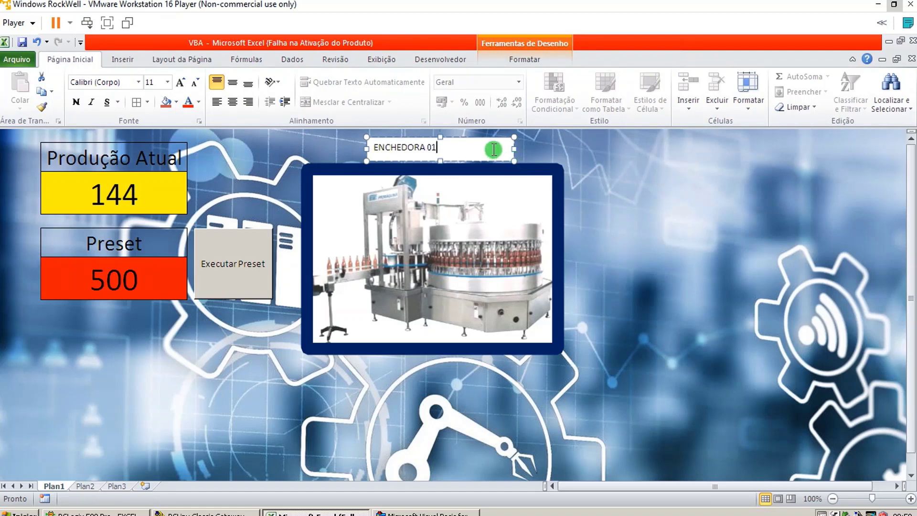
{"action": "left_click_drag", "start_coordinate": [488, 147], "coordinate": [368, 148]}
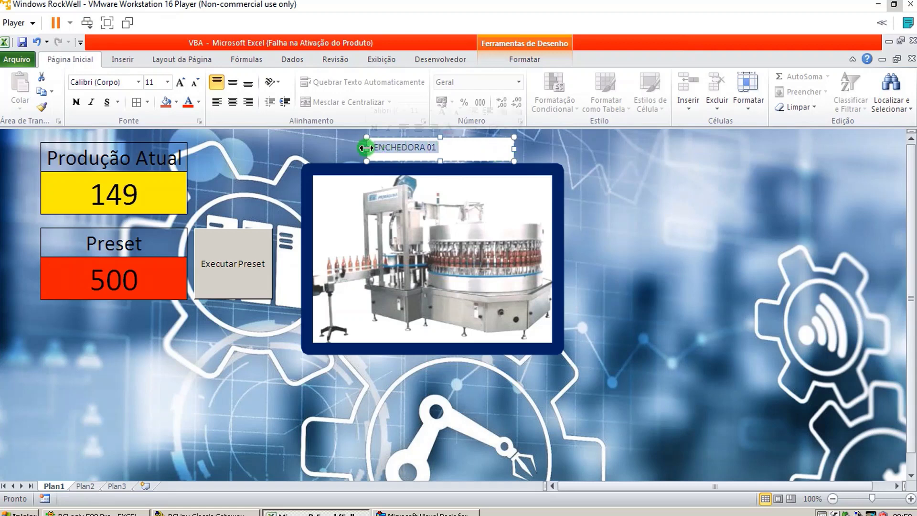
- Set the ENCHEDORA 01 title to size 20 with a yellow fill
{"action": "left_click", "coordinate": [165, 82]}
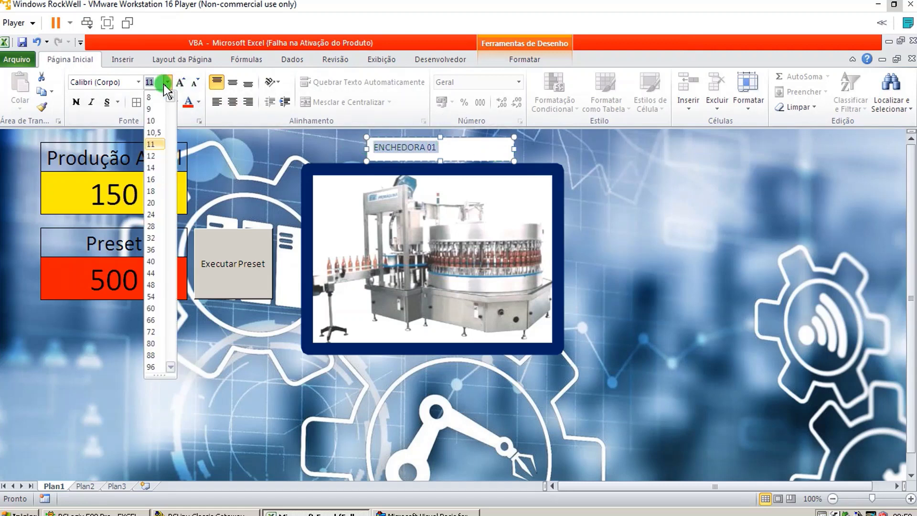
{"action": "left_click", "coordinate": [152, 203]}
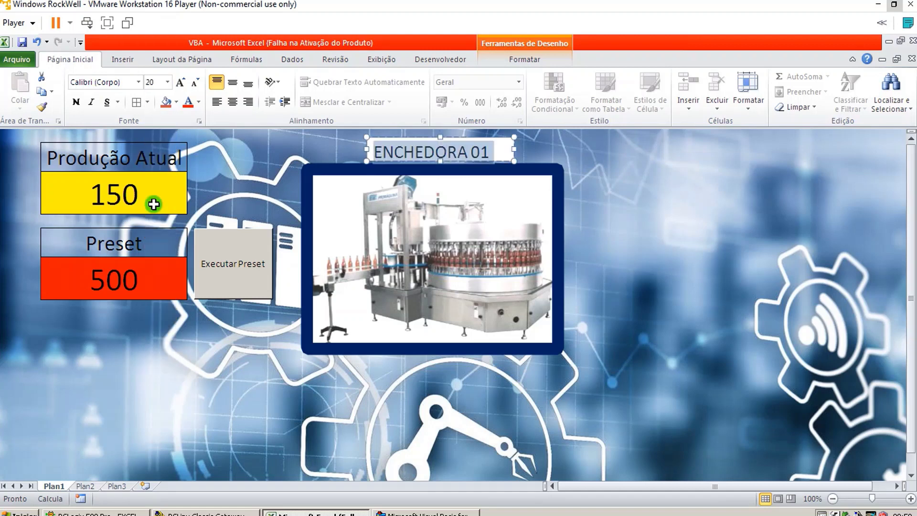
{"action": "left_click", "coordinate": [176, 102]}
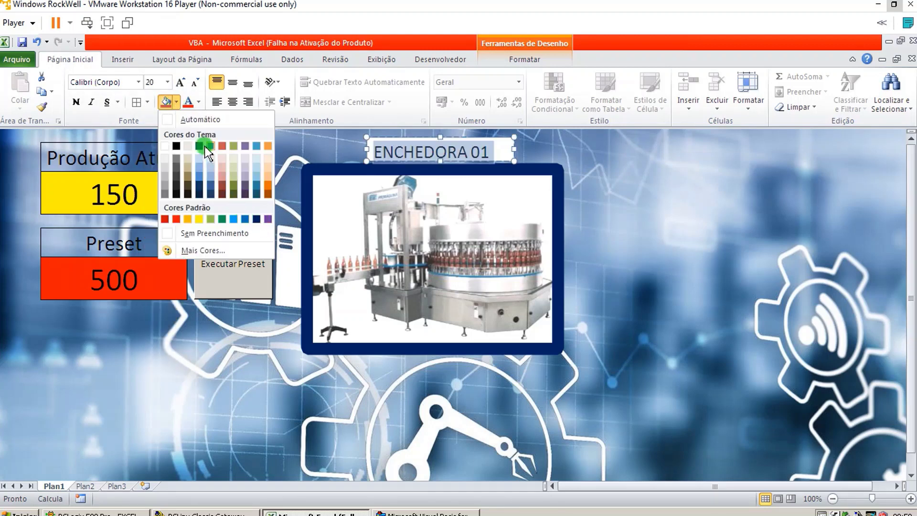
{"action": "left_click", "coordinate": [202, 219]}
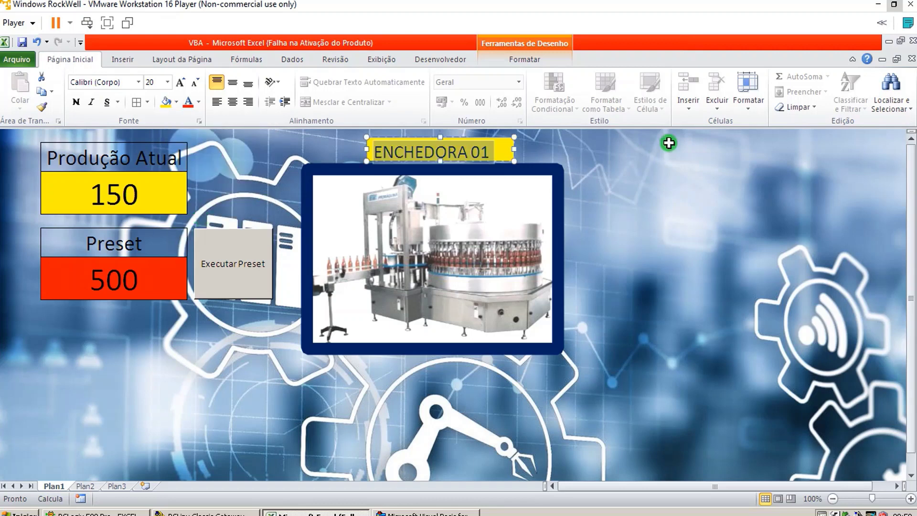
{"action": "left_click", "coordinate": [597, 155]}
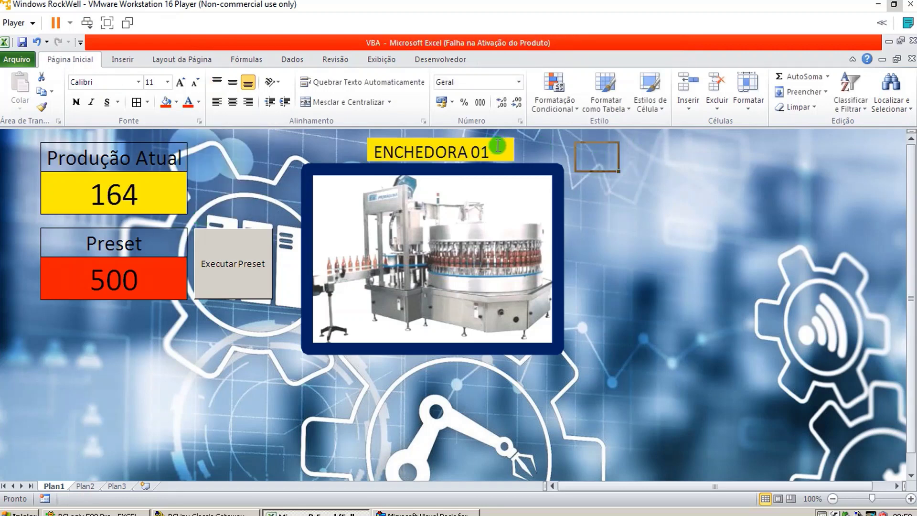
- Center the ENCHEDORA 01 title text and make it bold
{"action": "left_click_drag", "start_coordinate": [497, 151], "coordinate": [396, 153]}
{"action": "left_click", "coordinate": [248, 102]}
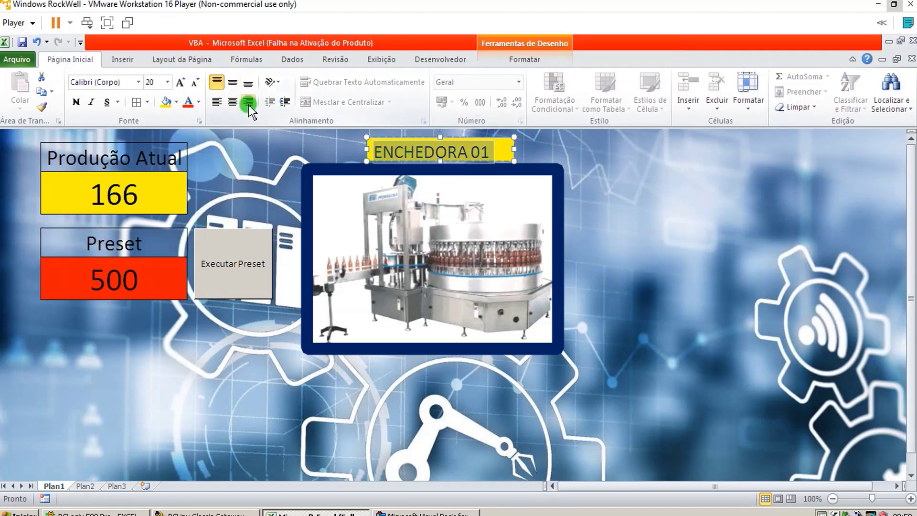
{"action": "left_click", "coordinate": [232, 102]}
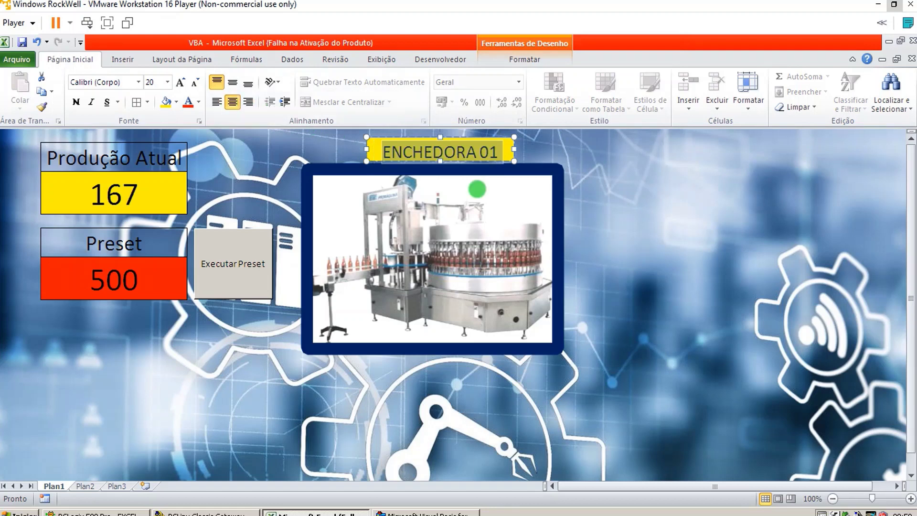
{"action": "left_click", "coordinate": [75, 101]}
{"action": "left_click", "coordinate": [660, 217]}
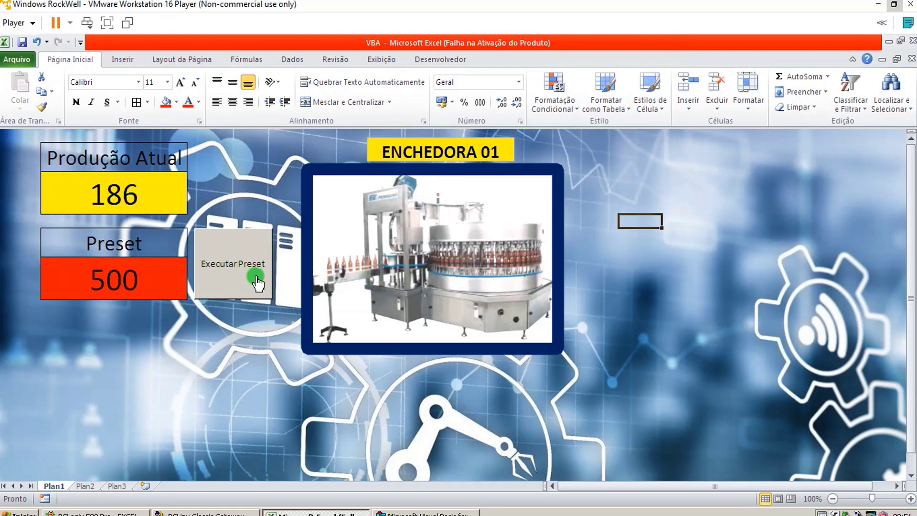
- Scan the ribbon tabs, then switch the ENCHEDORA 01 sheet to Tela Inteira full-screen view
{"action": "left_click", "coordinate": [175, 59]}
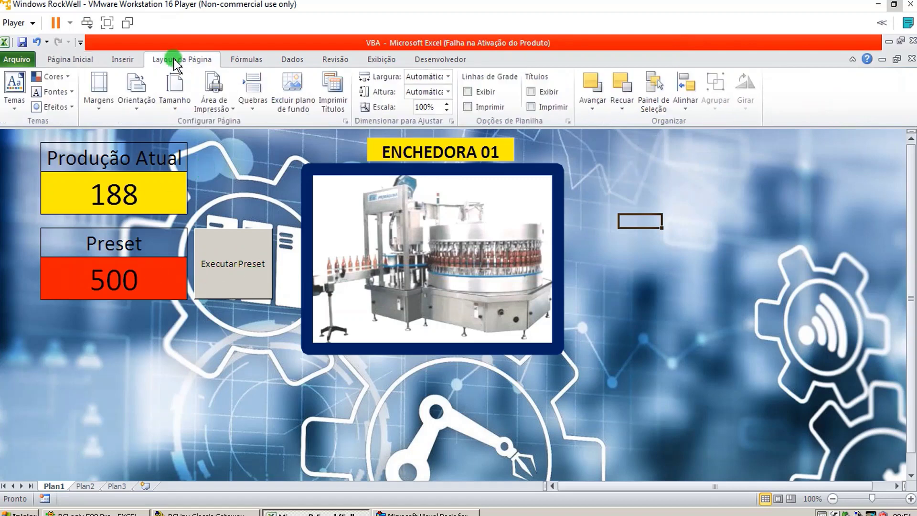
{"action": "left_click", "coordinate": [427, 60]}
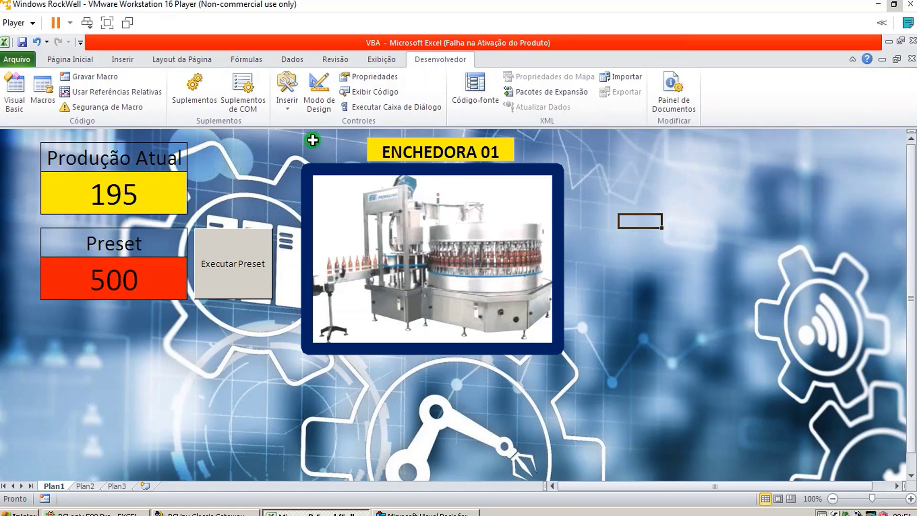
{"action": "left_click", "coordinate": [86, 59]}
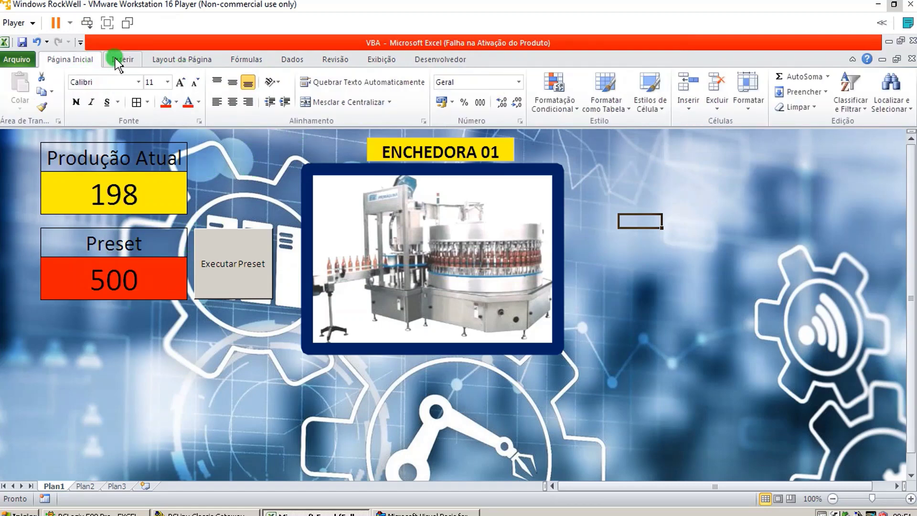
{"action": "left_click", "coordinate": [127, 60]}
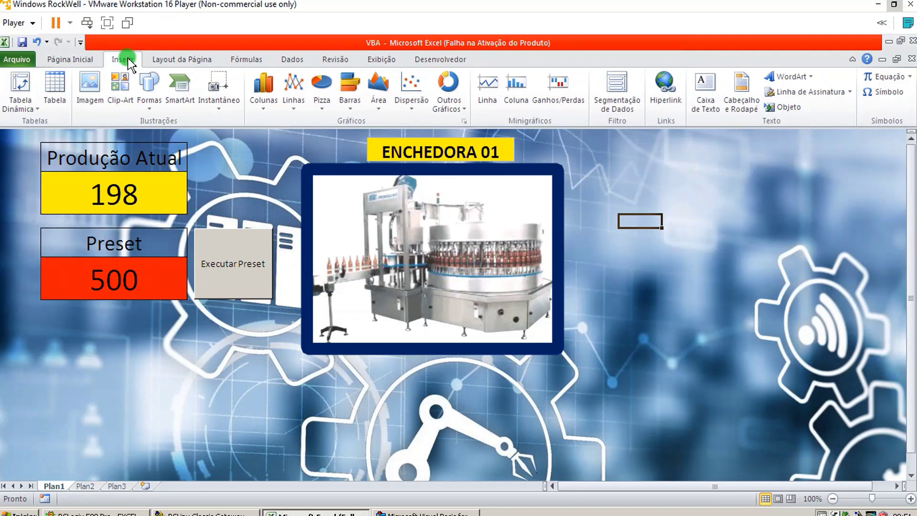
{"action": "left_click", "coordinate": [197, 62]}
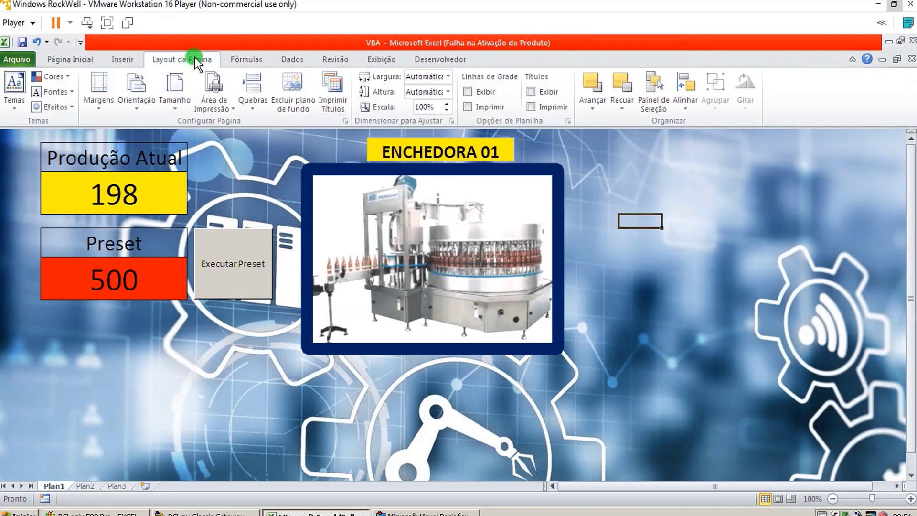
{"action": "left_click", "coordinate": [246, 60]}
{"action": "left_click", "coordinate": [286, 59]}
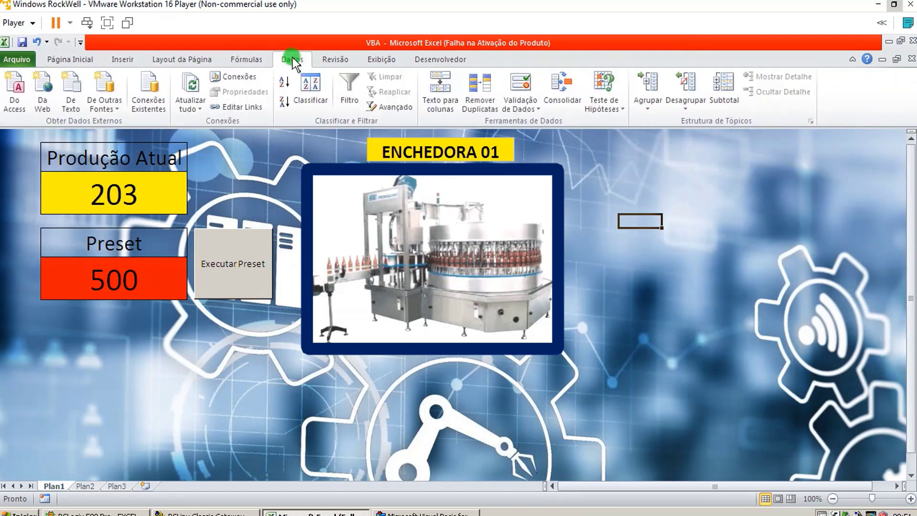
{"action": "left_click", "coordinate": [336, 59]}
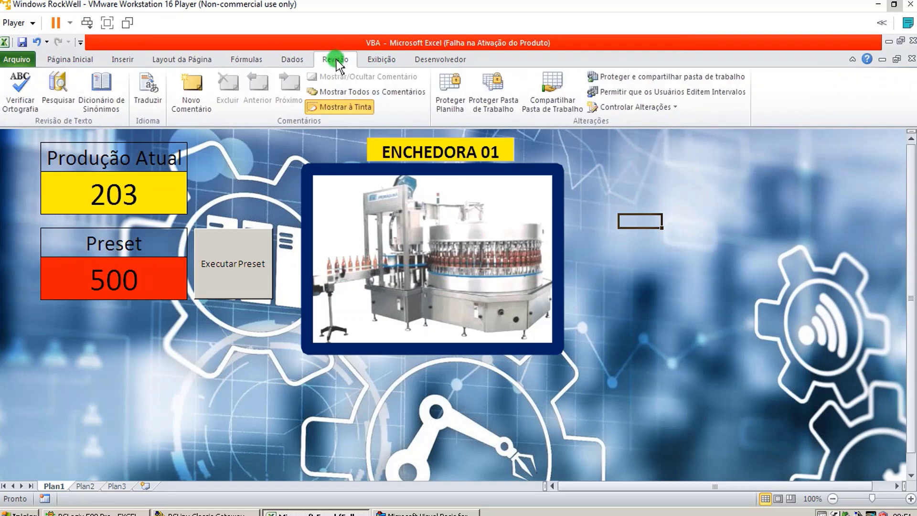
{"action": "left_click", "coordinate": [379, 59]}
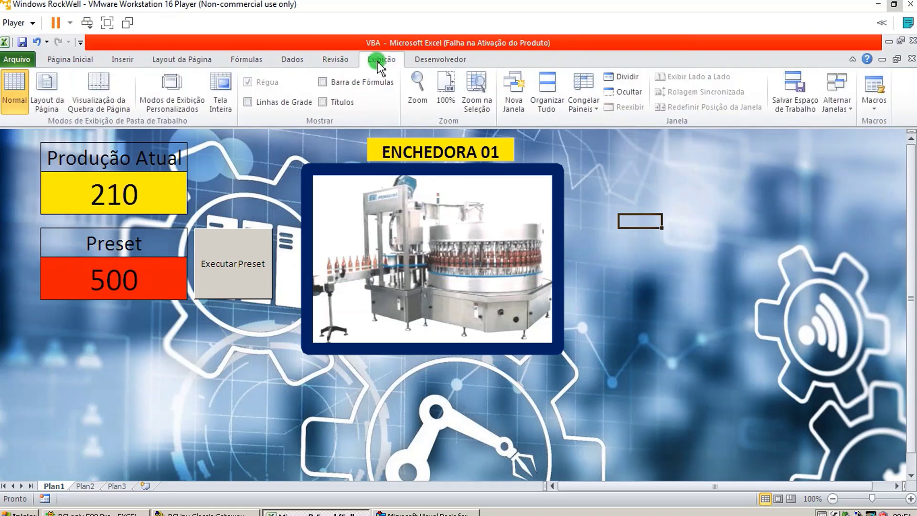
{"action": "left_click", "coordinate": [219, 91]}
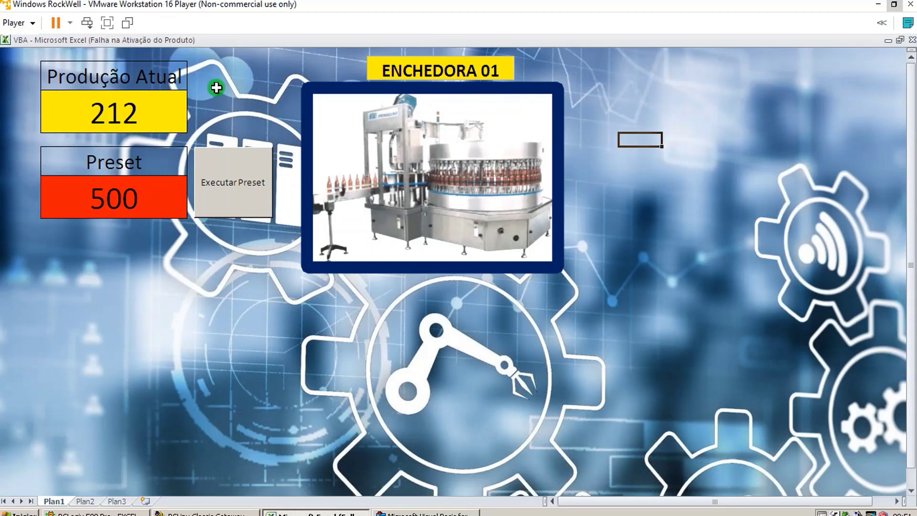
- Bring RSLogix 500 forward, restore and widen its window, and enlarge the ladder view to the CTU block
{"action": "left_click", "coordinate": [112, 511]}
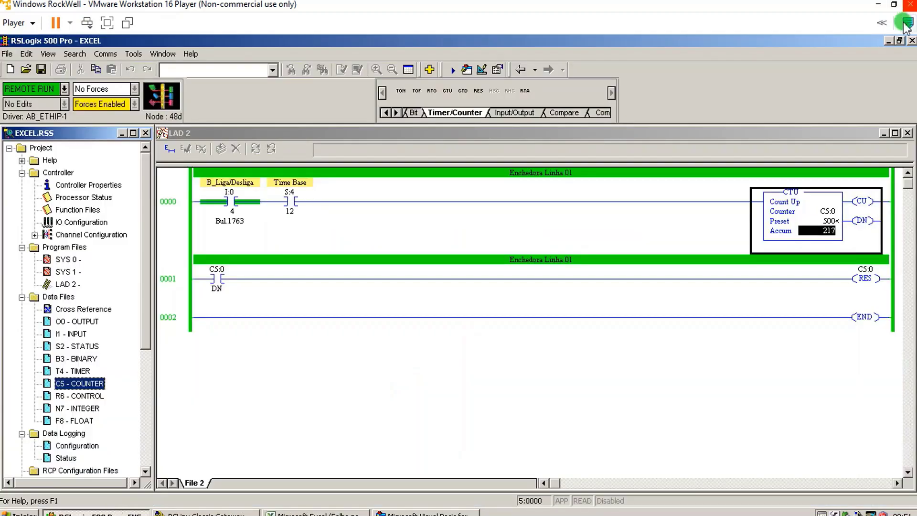
{"action": "left_click", "coordinate": [899, 40]}
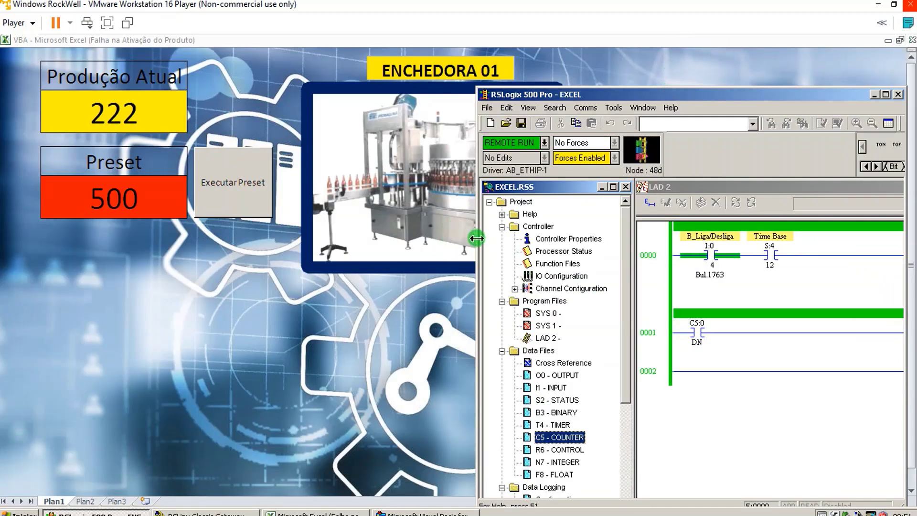
{"action": "left_click_drag", "start_coordinate": [476, 234], "coordinate": [184, 234]}
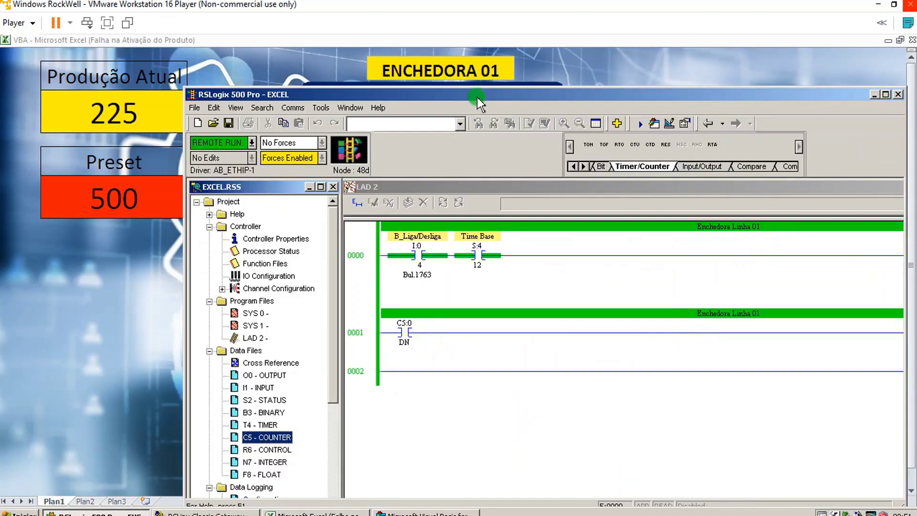
{"action": "left_click_drag", "start_coordinate": [477, 97], "coordinate": [339, 110]}
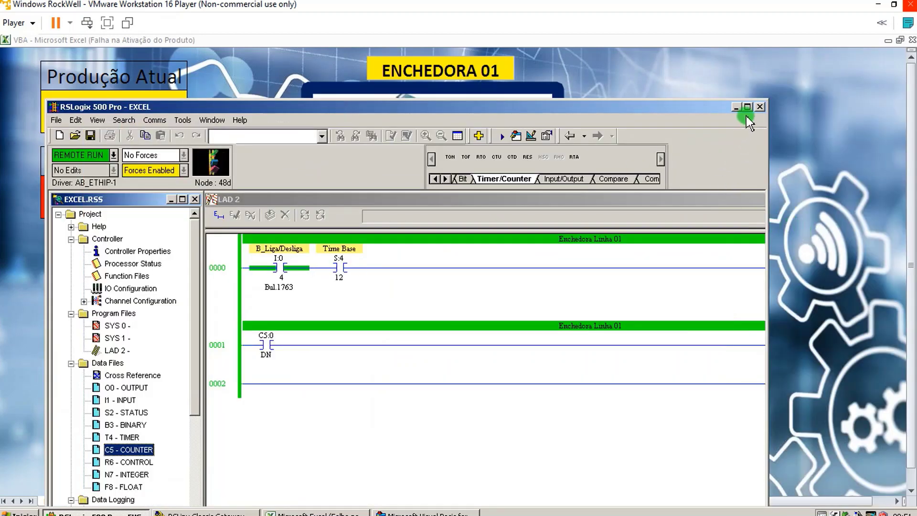
{"action": "left_click", "coordinate": [746, 107]}
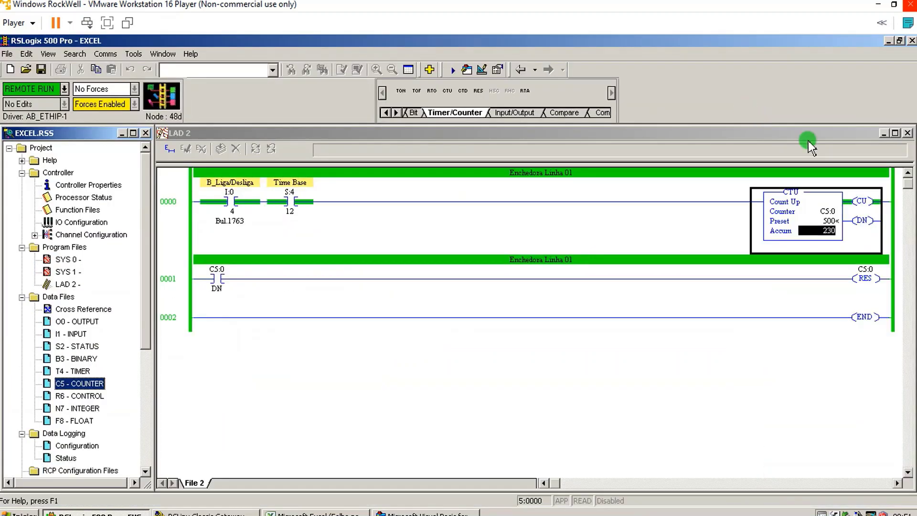
- Shrink the RSLogix window down to the bottom so the Excel dashboard shows above it
{"action": "left_click", "coordinate": [899, 41]}
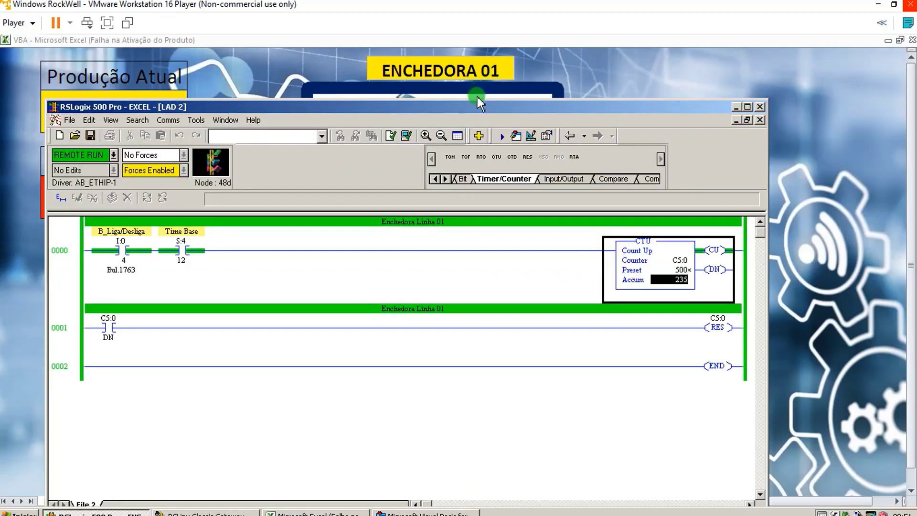
{"action": "left_click", "coordinate": [467, 202]}
{"action": "mouse_move", "coordinate": [467, 202]}
{"action": "left_mouse_down"}
{"action": "mouse_move", "coordinate": [467, 276]}
{"action": "mouse_move", "coordinate": [439, 265]}
{"action": "left_mouse_up"}
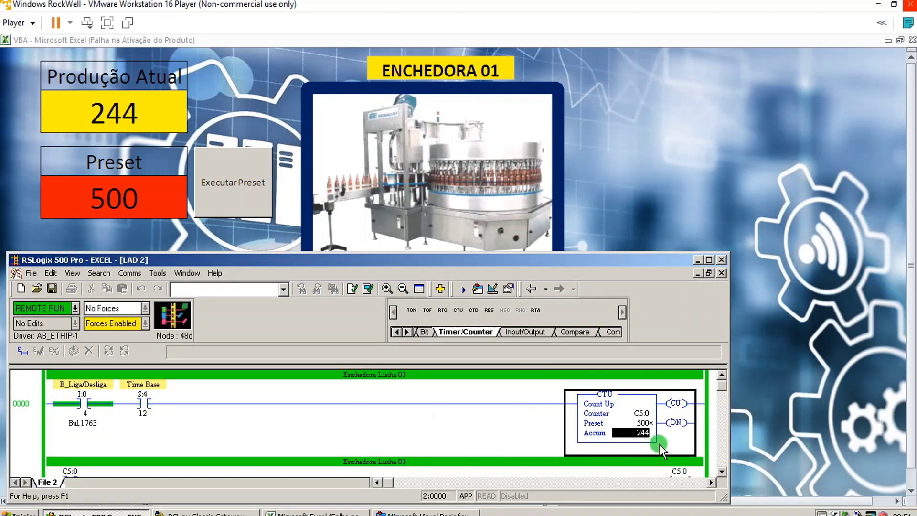
- Change the Preset cell from 500 to 1000 and send it to the PLC with Executar Preset
{"action": "left_click", "coordinate": [166, 194]}
{"action": "double_click", "coordinate": [153, 196]}
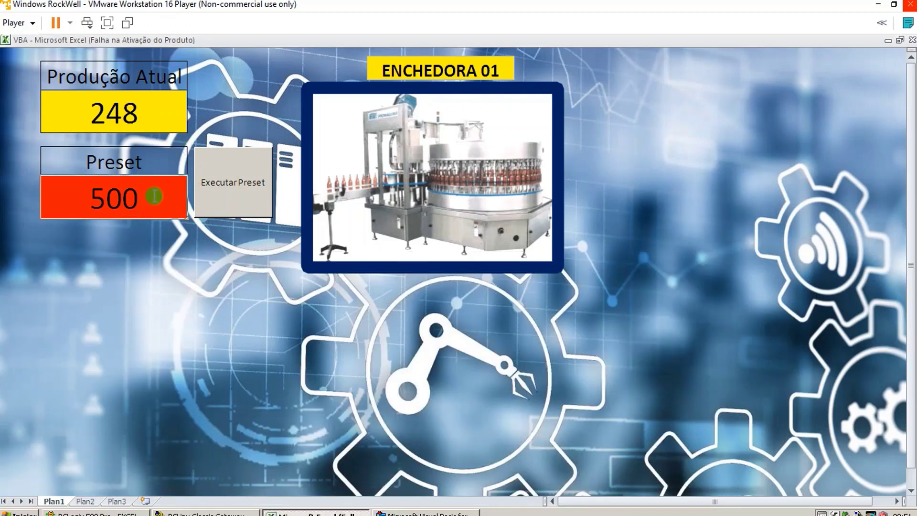
{"action": "key", "text": "BackSpace"}
{"action": "key", "text": "BackSpace"}
{"action": "key", "text": "BackSpace"}
{"action": "type", "text": "100"}
{"action": "type", "text": "0"}
{"action": "left_click", "coordinate": [235, 181]}
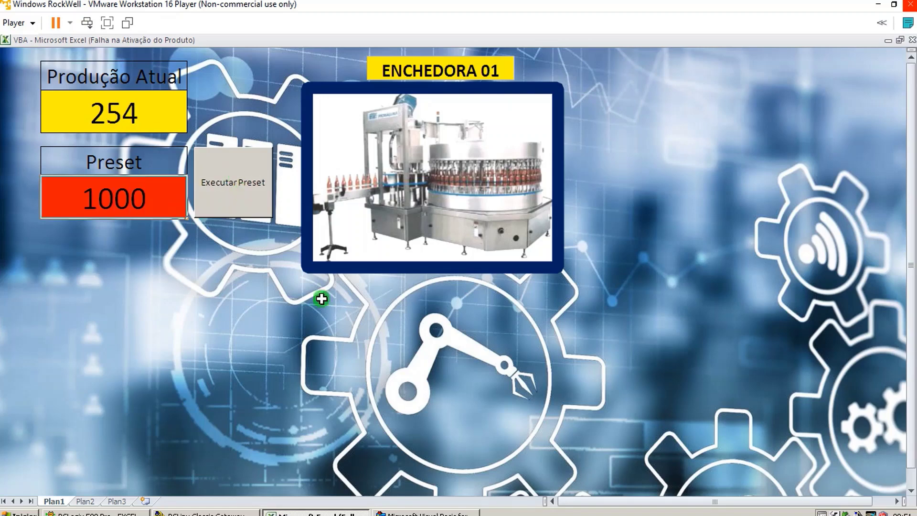
- In RSLogix, bring rung 0001 into view to confirm counter C5:0 preset now reads 1000
{"action": "left_click", "coordinate": [117, 512]}
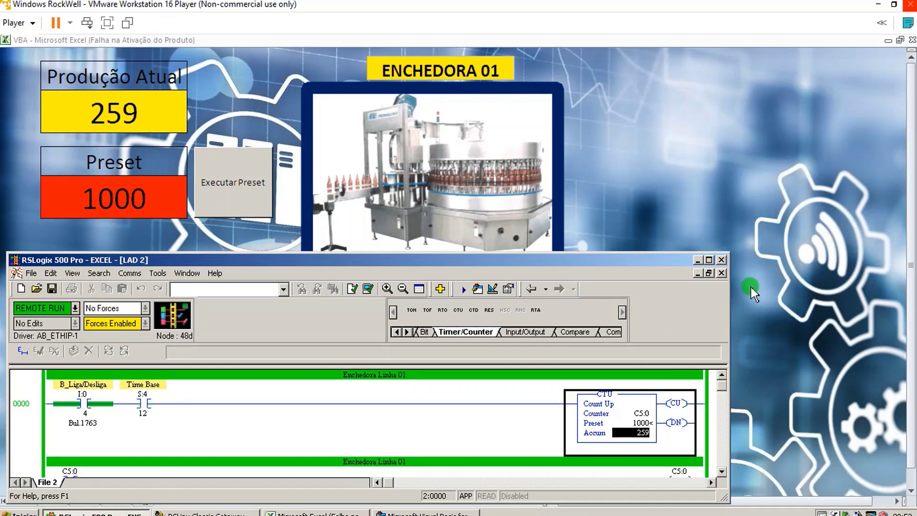
{"action": "left_click", "coordinate": [723, 474]}
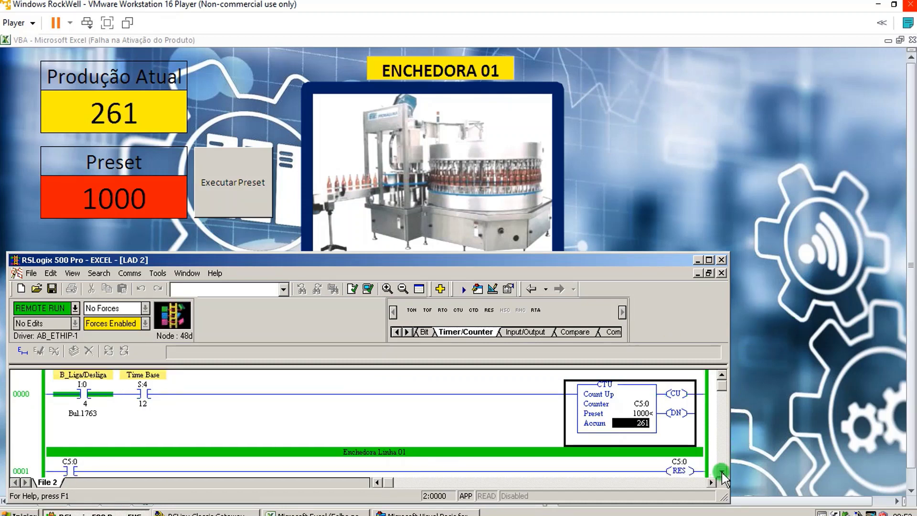
{"action": "left_click", "coordinate": [373, 177]}
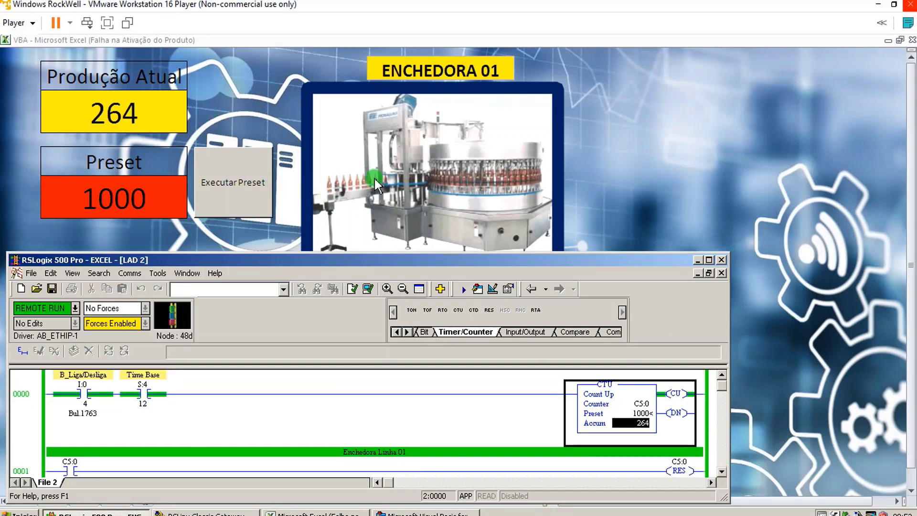